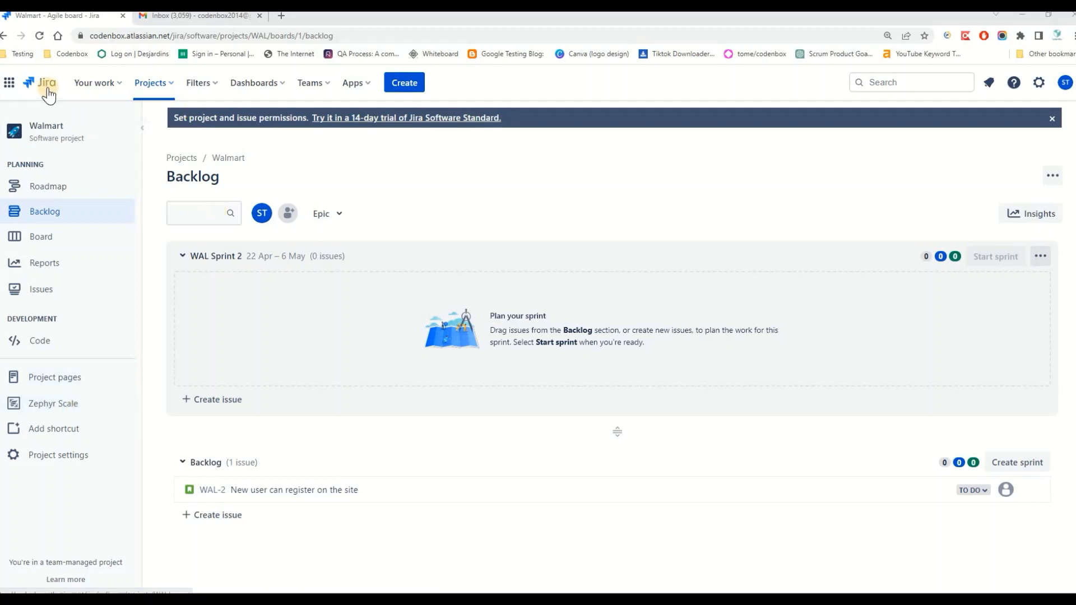
Step: Find new apps for Jira from the installed apps management page and search the marketplace for Zephyr
click(368, 87)
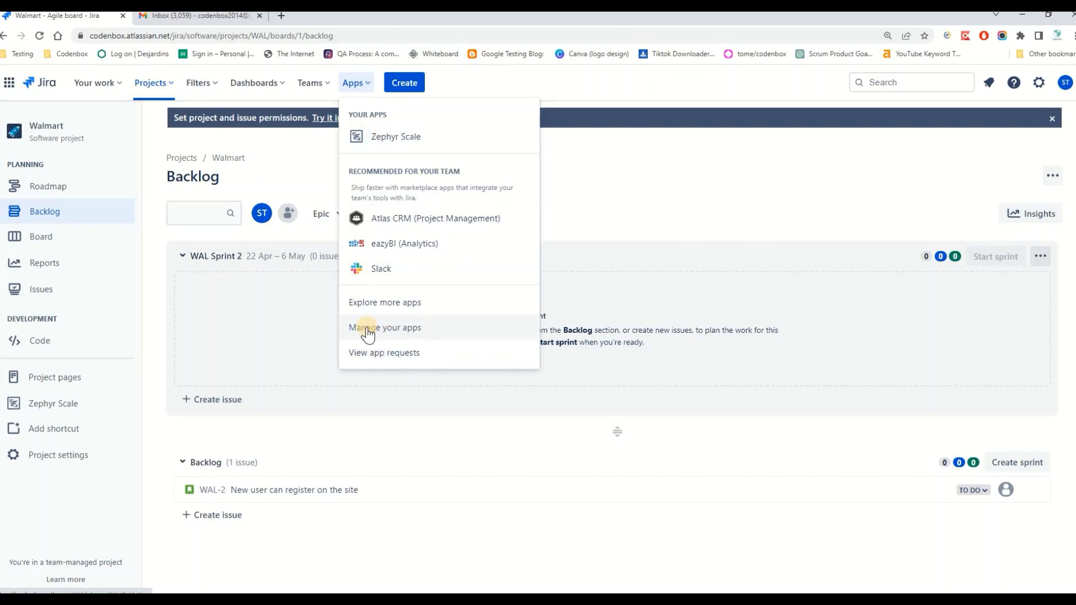
click(397, 330)
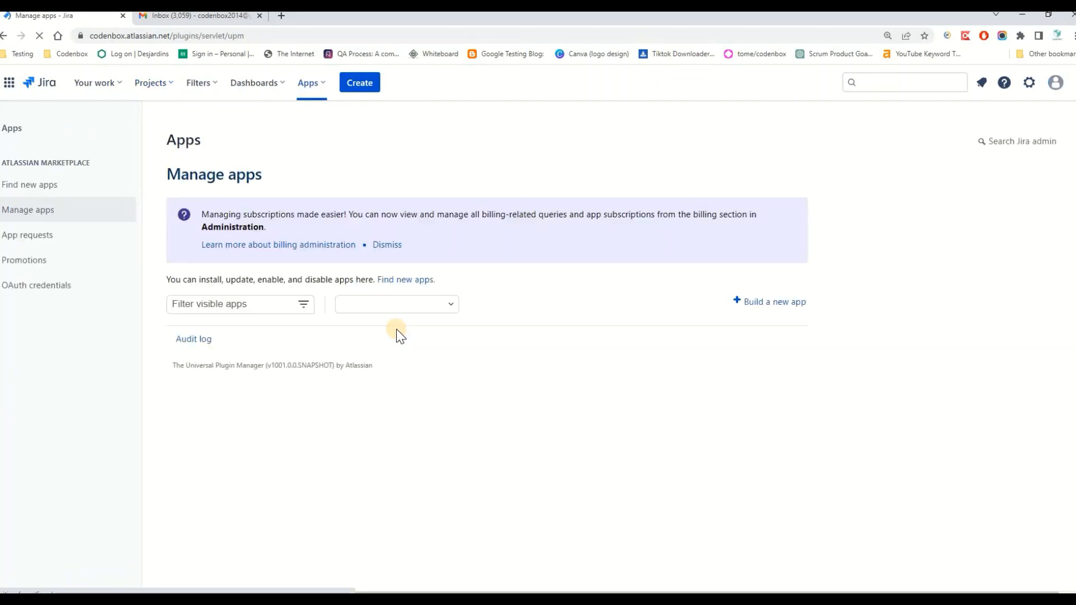
click(405, 280)
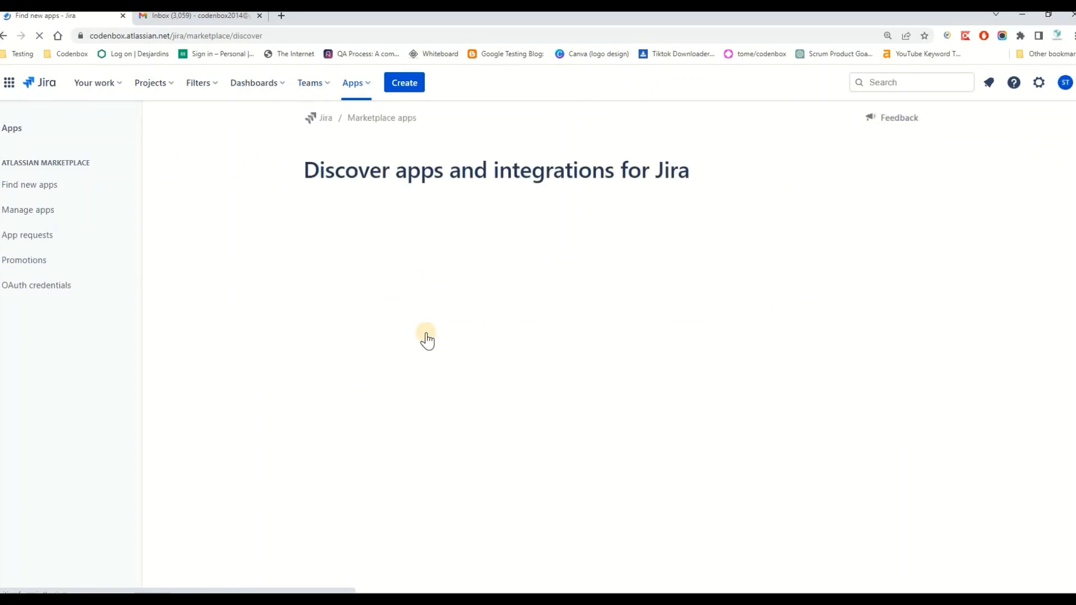
click(331, 220)
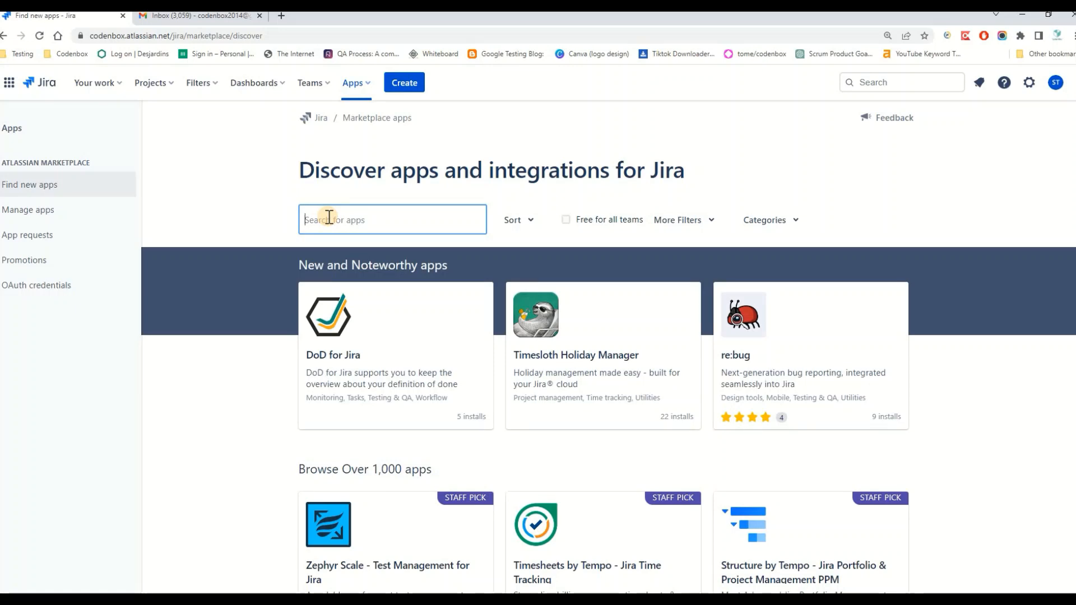
text(Zephyr)
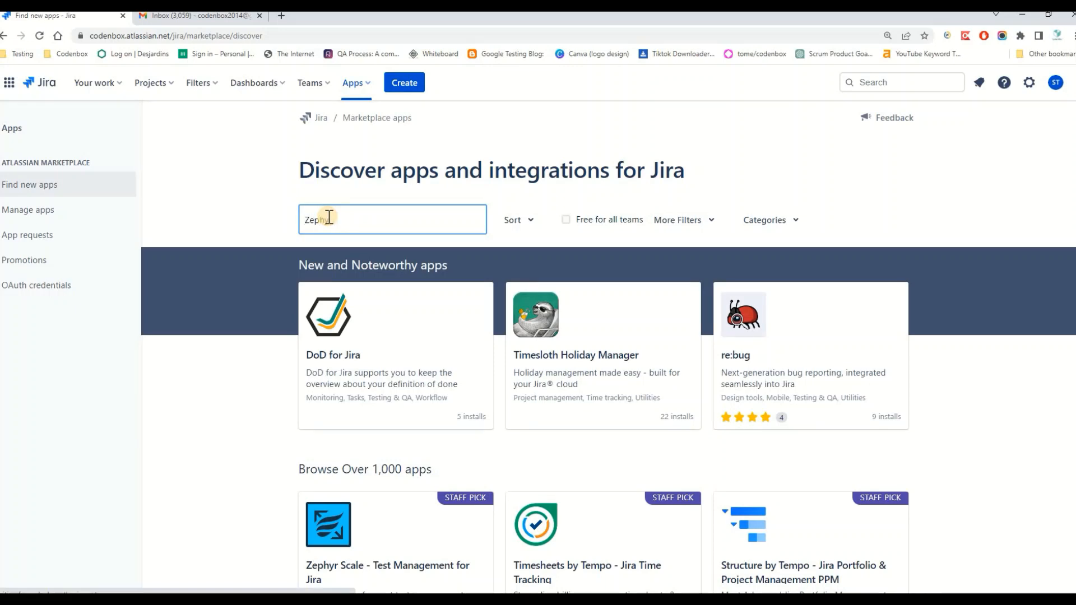
double_click(329, 219)
key(BackSpace)
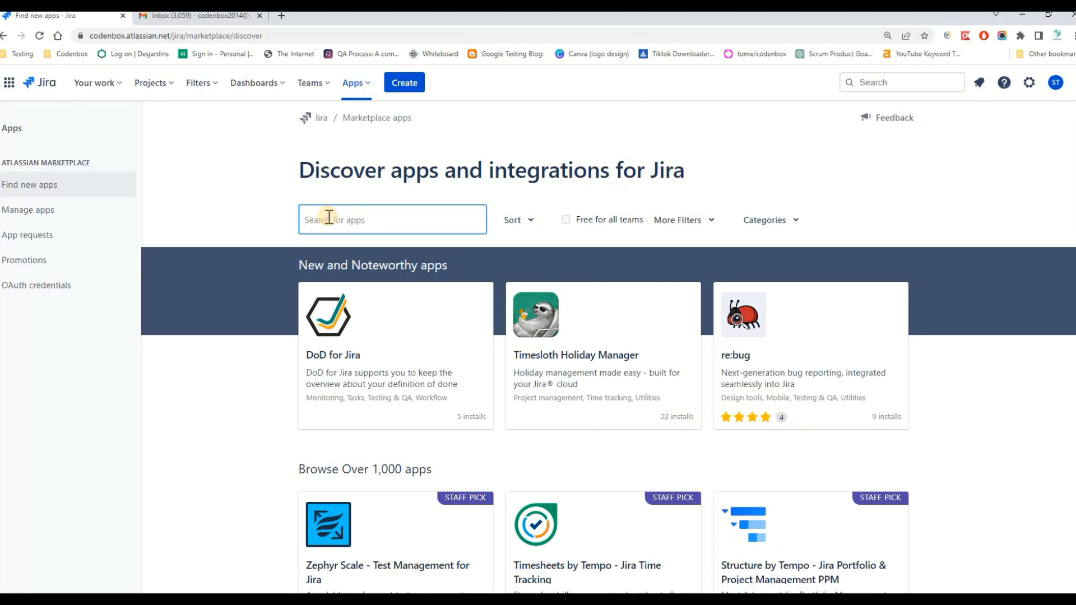
text(Zephyr)
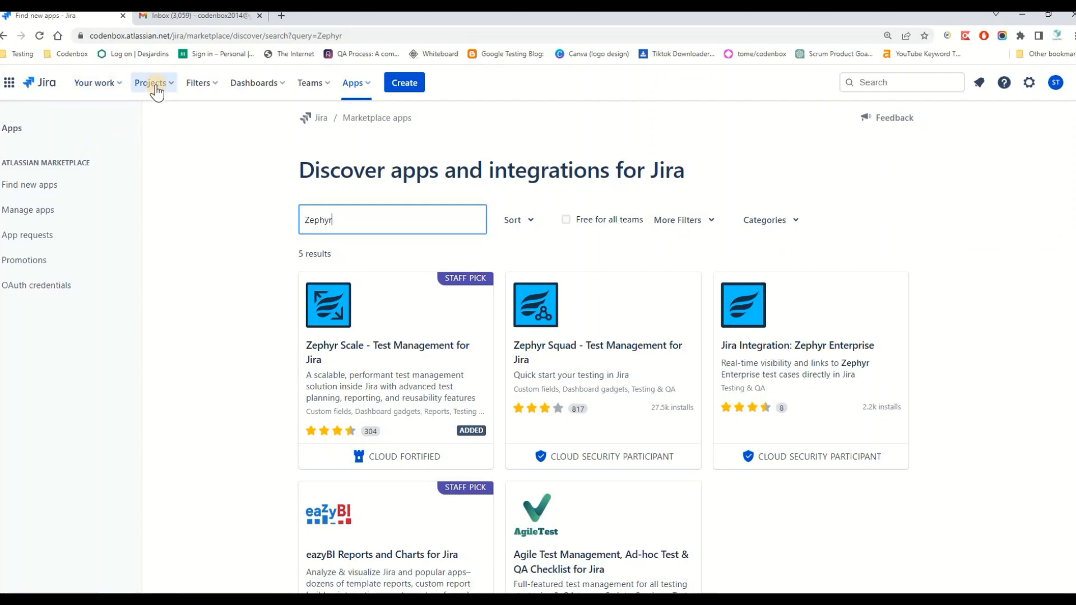
Step: Return to the Jira home page and open Zephyr Scale in the Walmart project
click(46, 93)
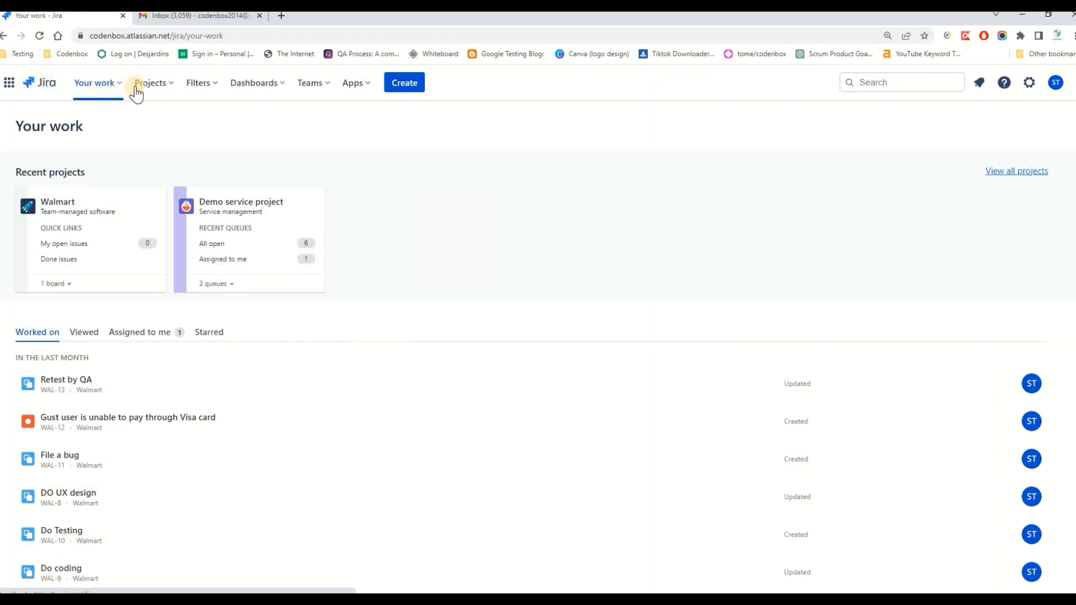
click(171, 95)
click(174, 146)
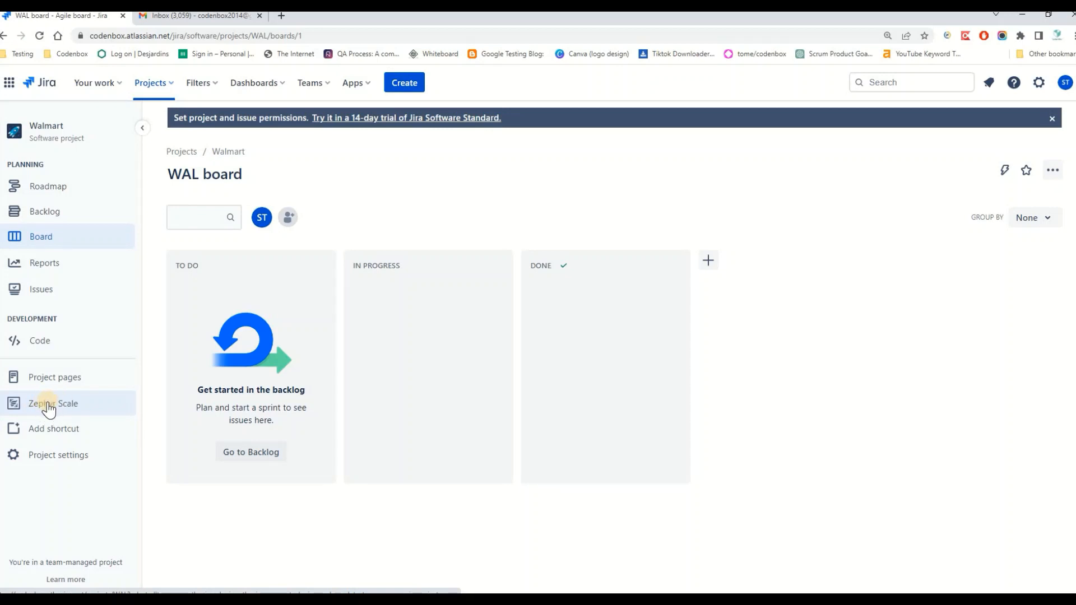
click(47, 409)
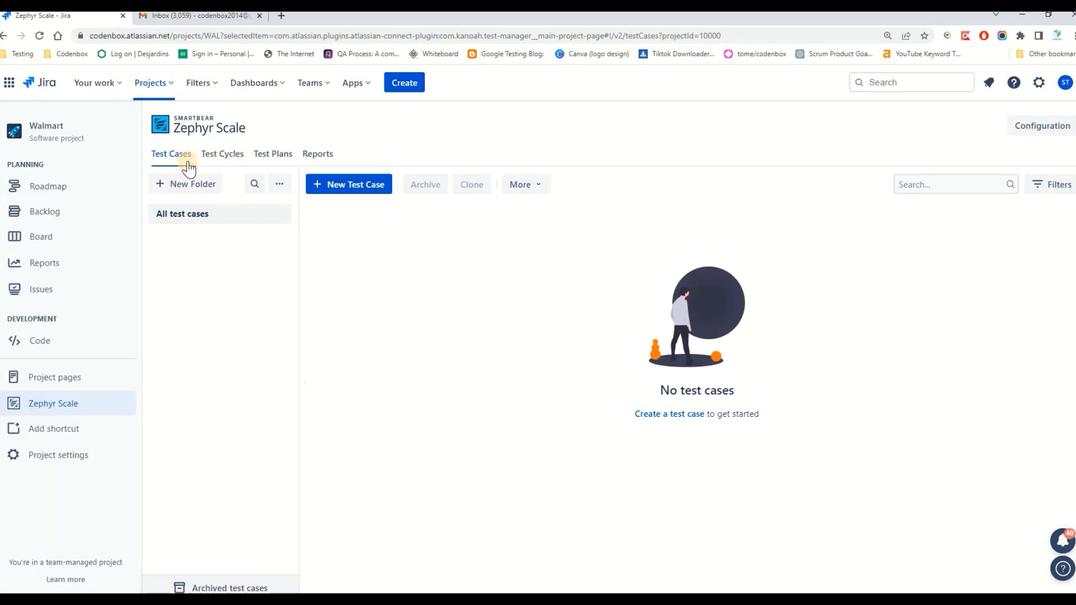
Step: Create and save a test cycle named Smoke with the default details, and show its test cases
click(213, 152)
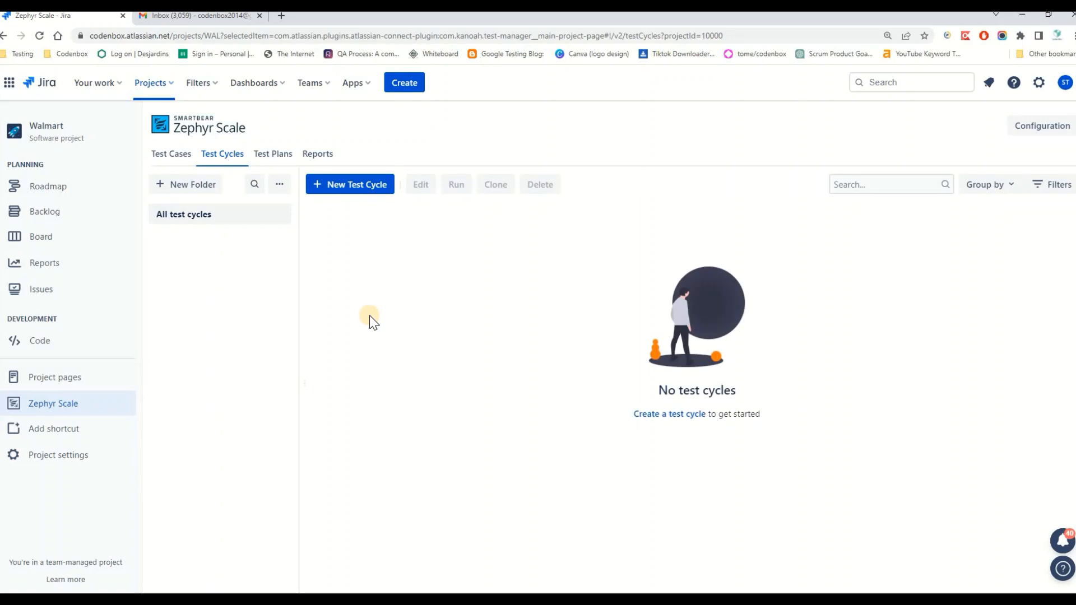
click(335, 189)
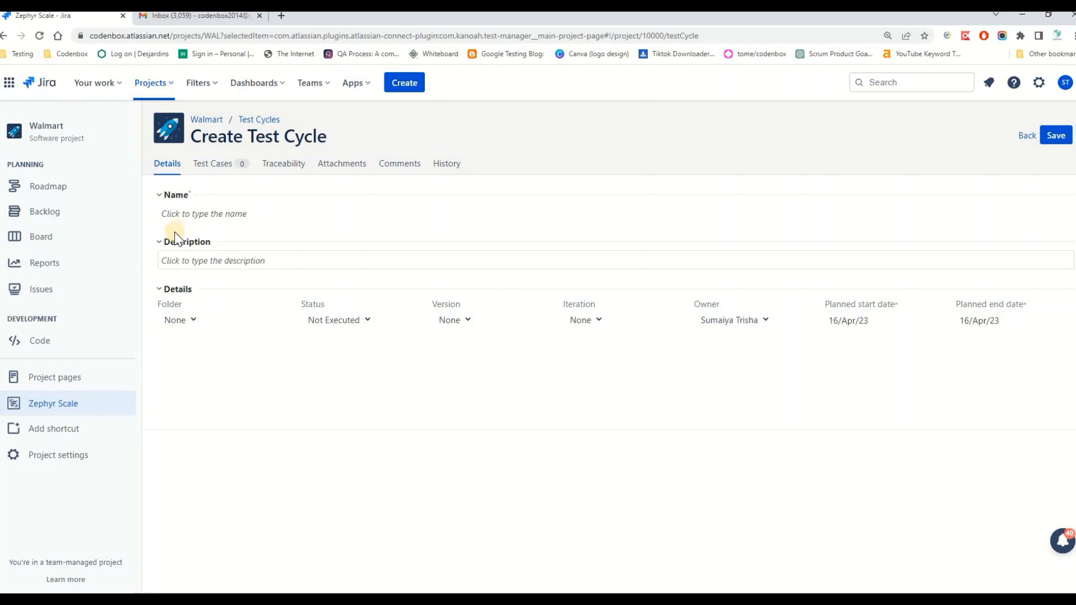
click(205, 214)
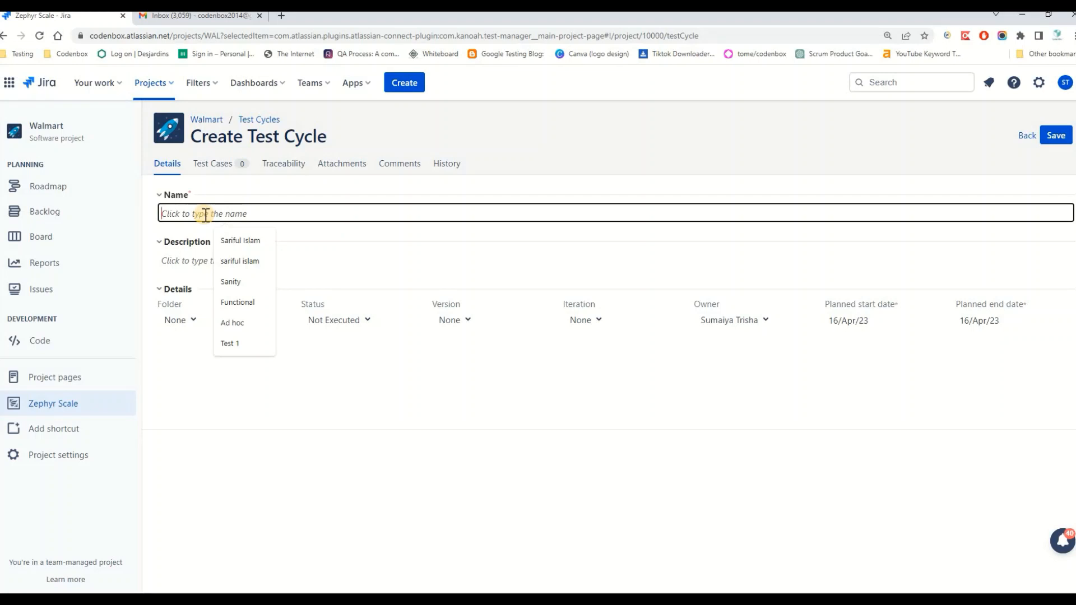
text(Smoke)
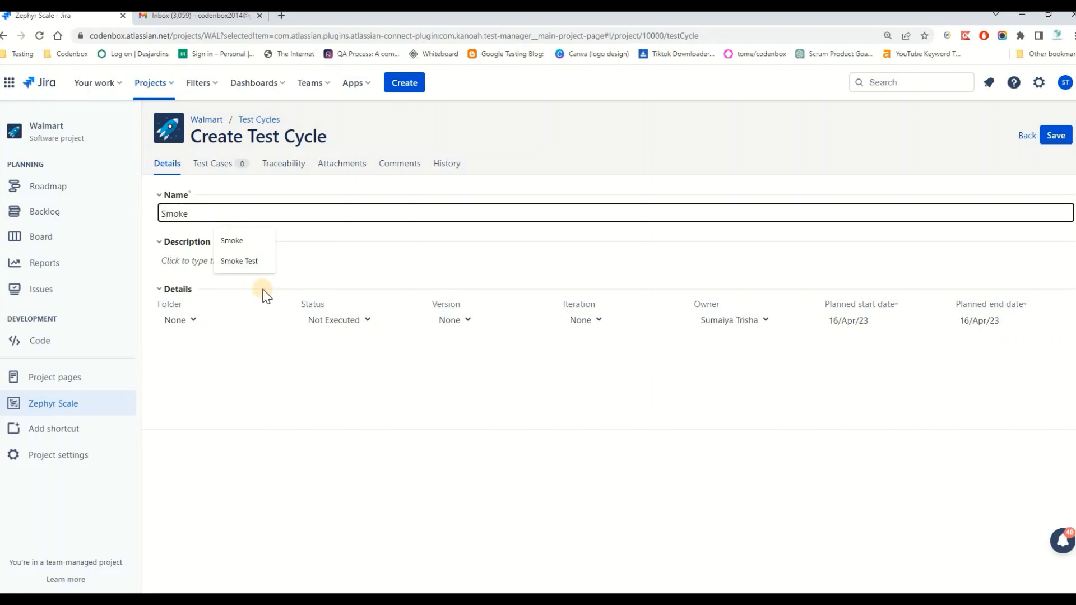
click(212, 260)
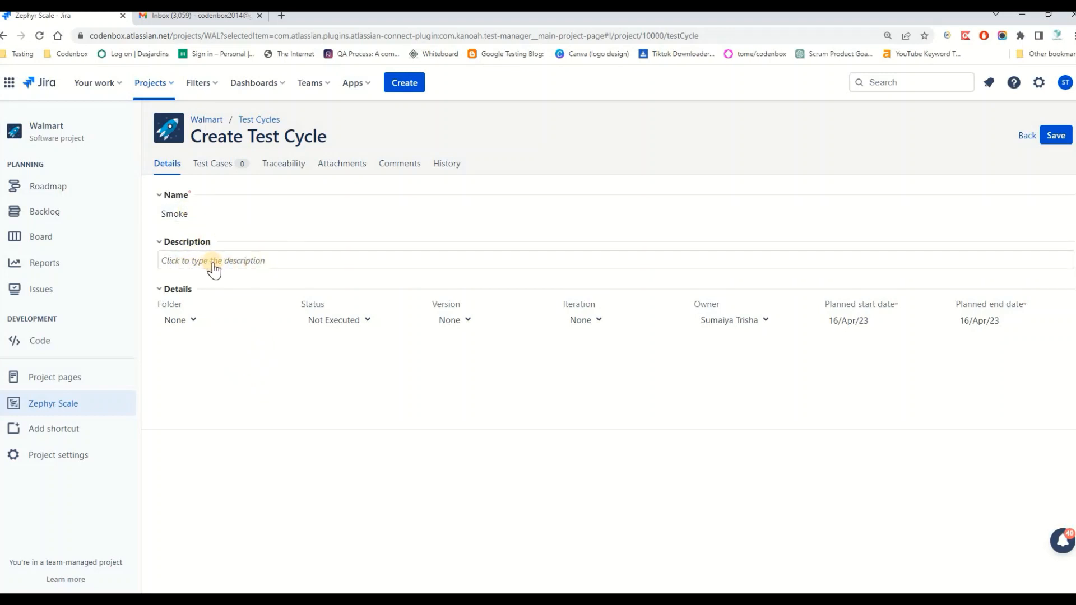
click(192, 323)
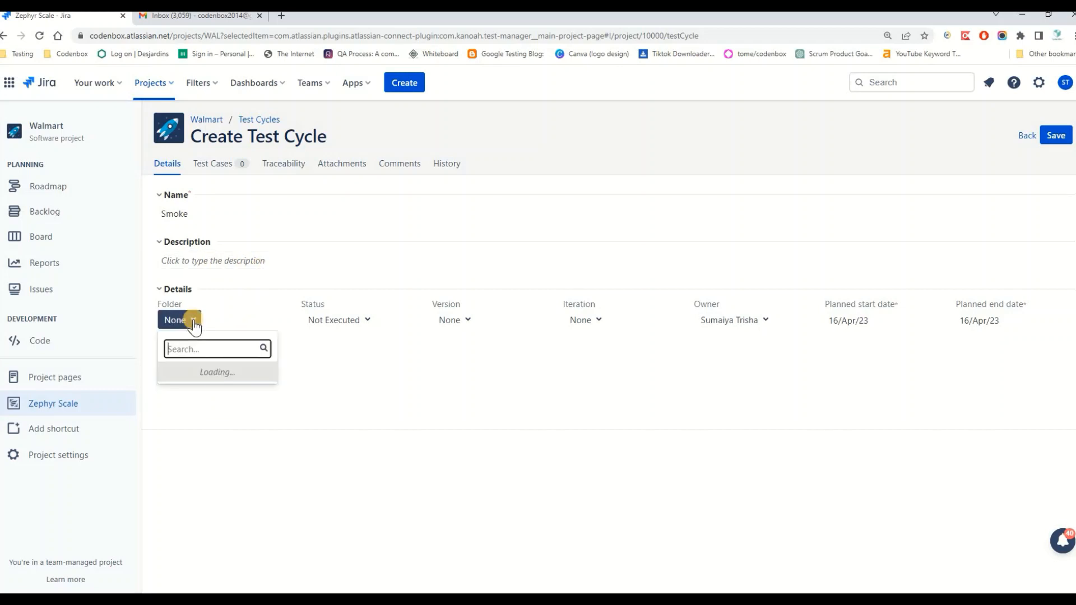
click(358, 350)
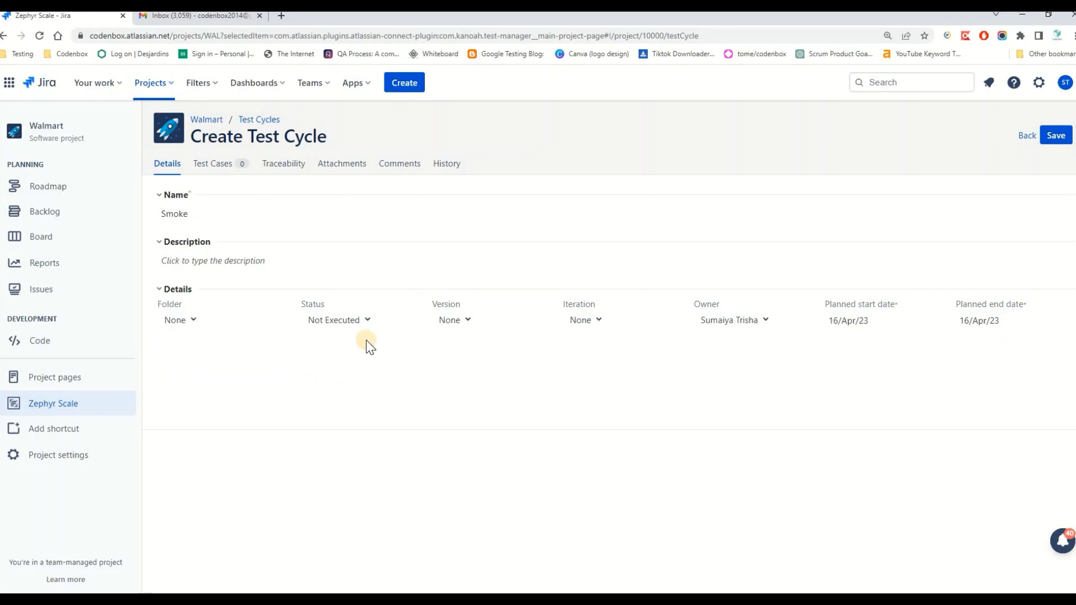
click(463, 324)
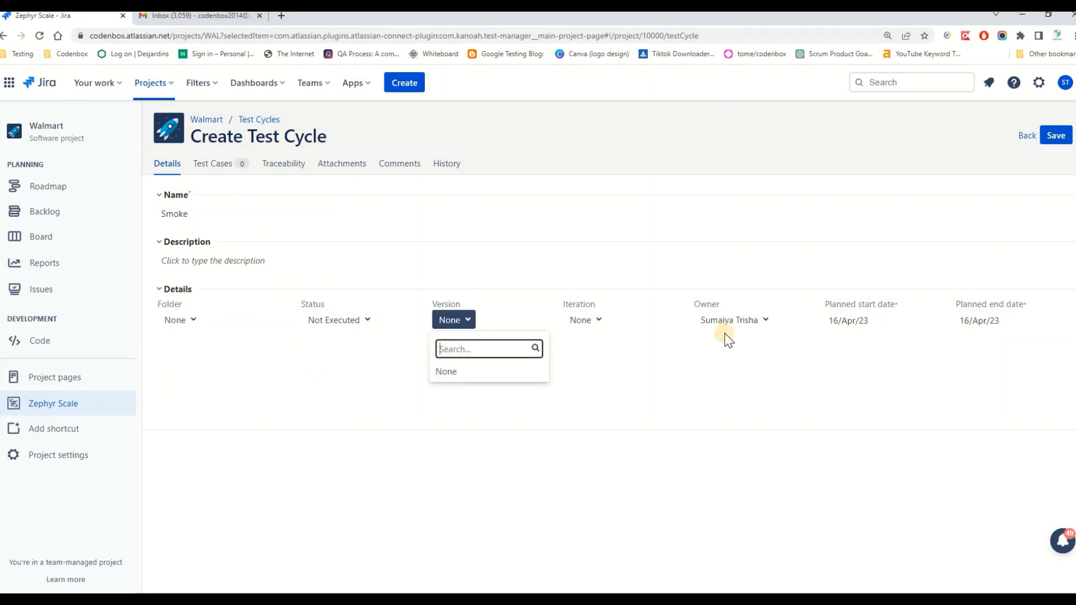
click(1057, 137)
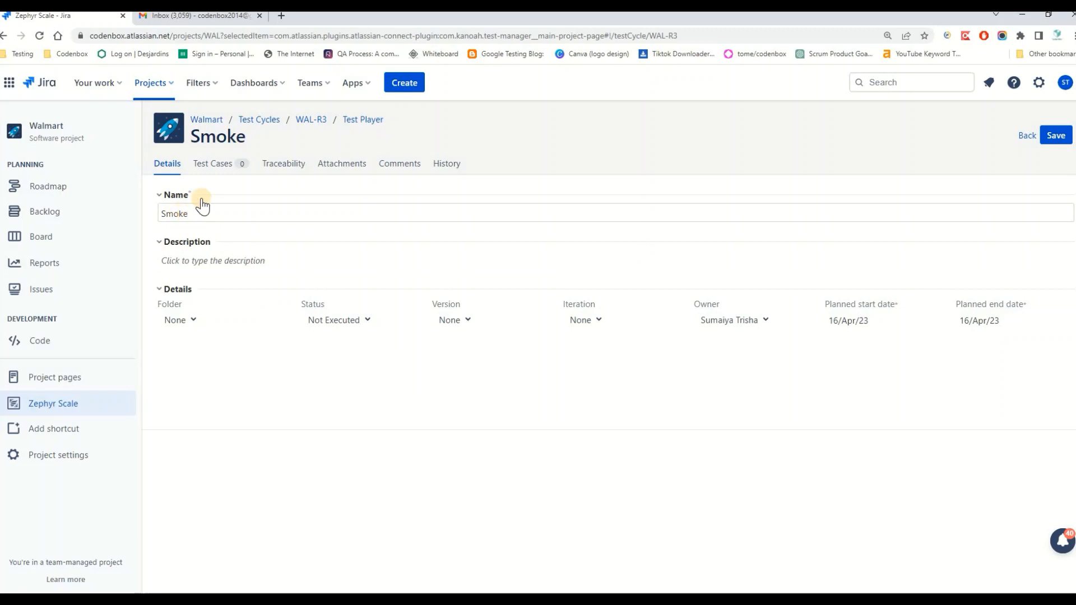
click(220, 165)
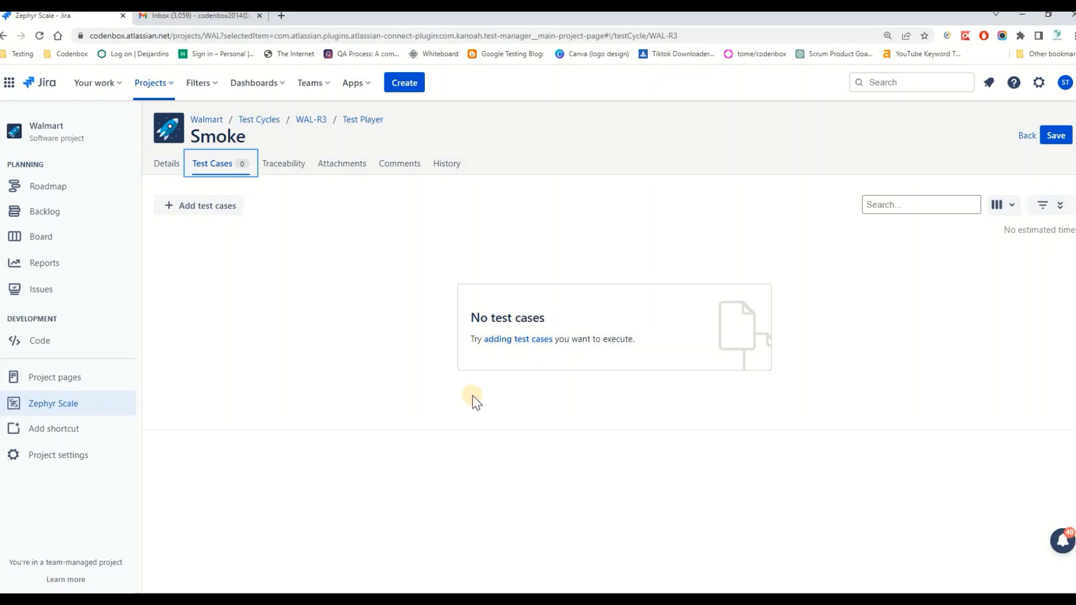
Step: Switch to the Excel workbook and review the titles, user stories, steps, expected and actual results of TC_DEALM_001 and TC_DEALM_002
key(alt+Tab)
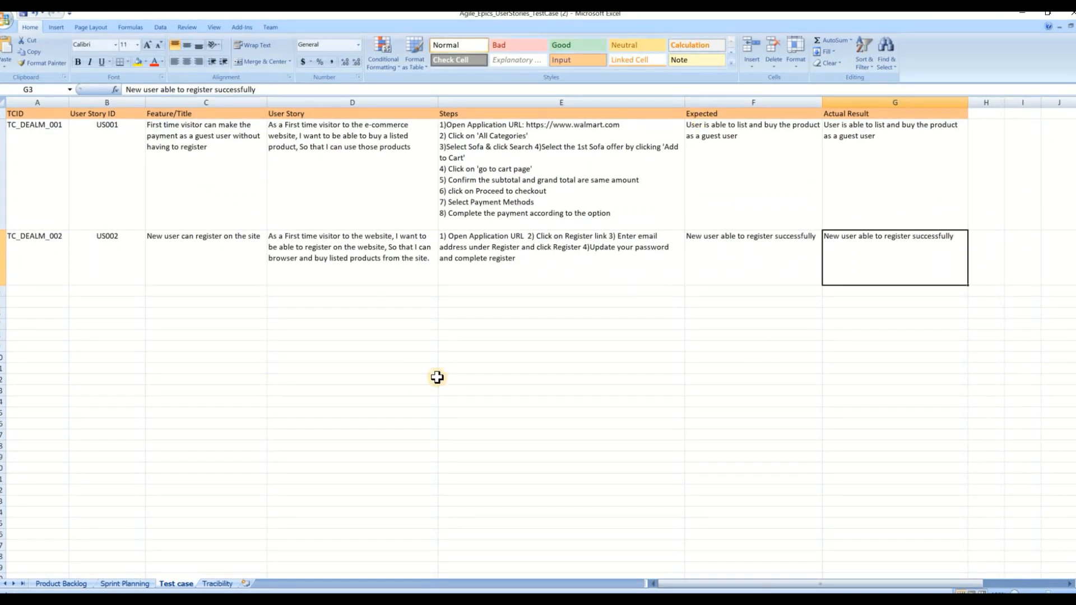
click(301, 146)
click(336, 272)
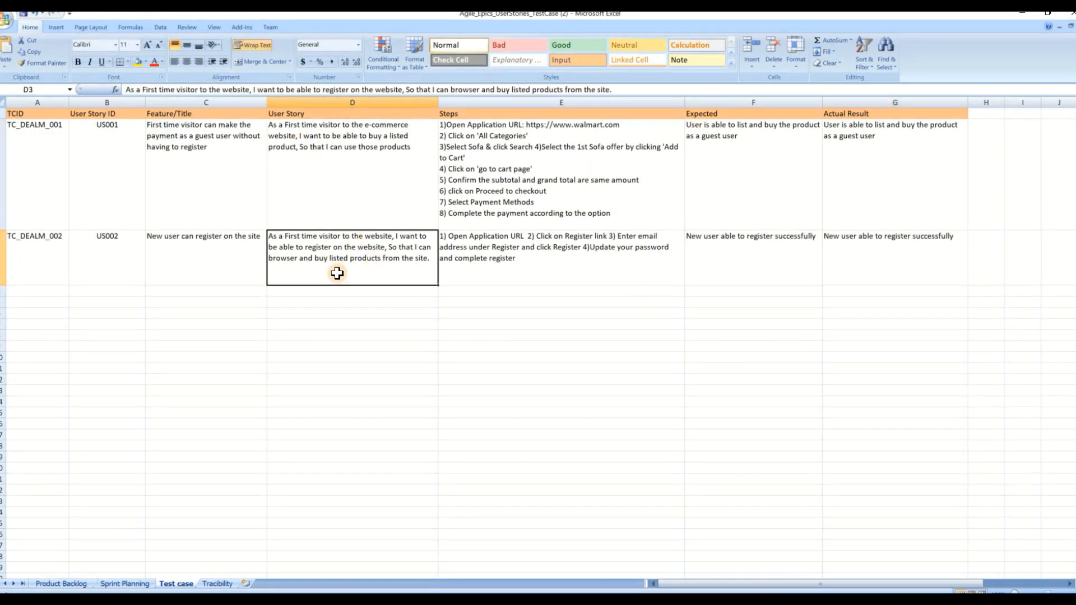
click(295, 150)
click(188, 148)
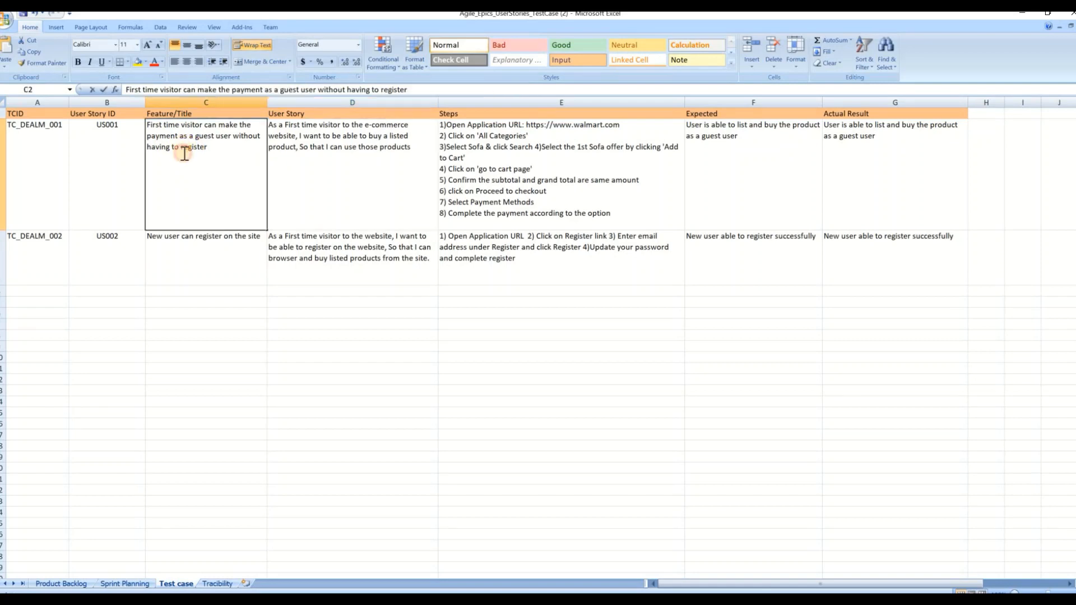
double_click(181, 147)
click(227, 238)
click(344, 152)
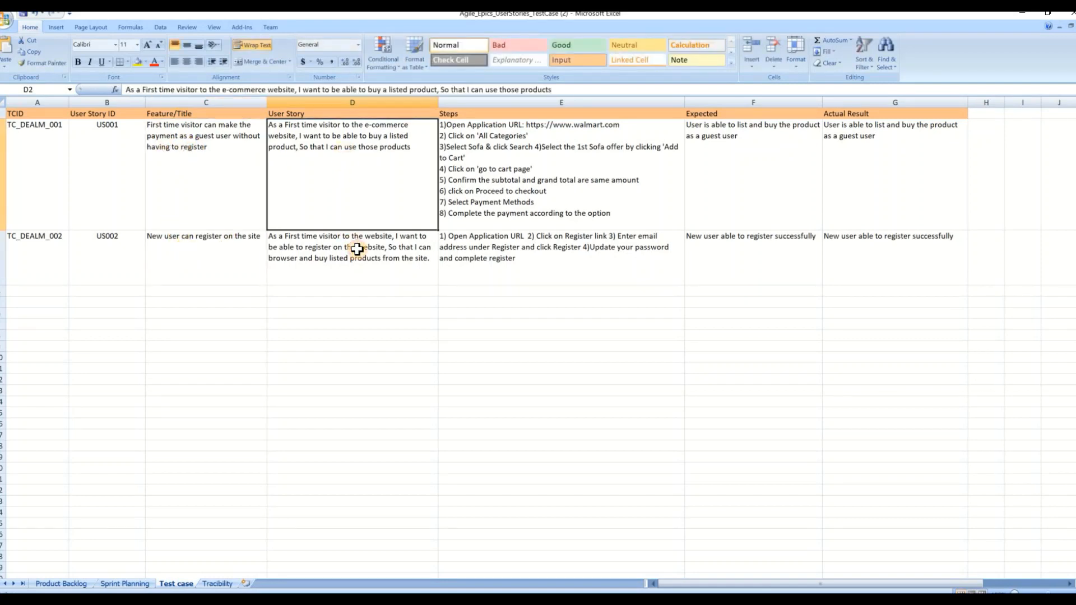
click(355, 247)
click(353, 137)
click(512, 190)
click(713, 151)
click(887, 153)
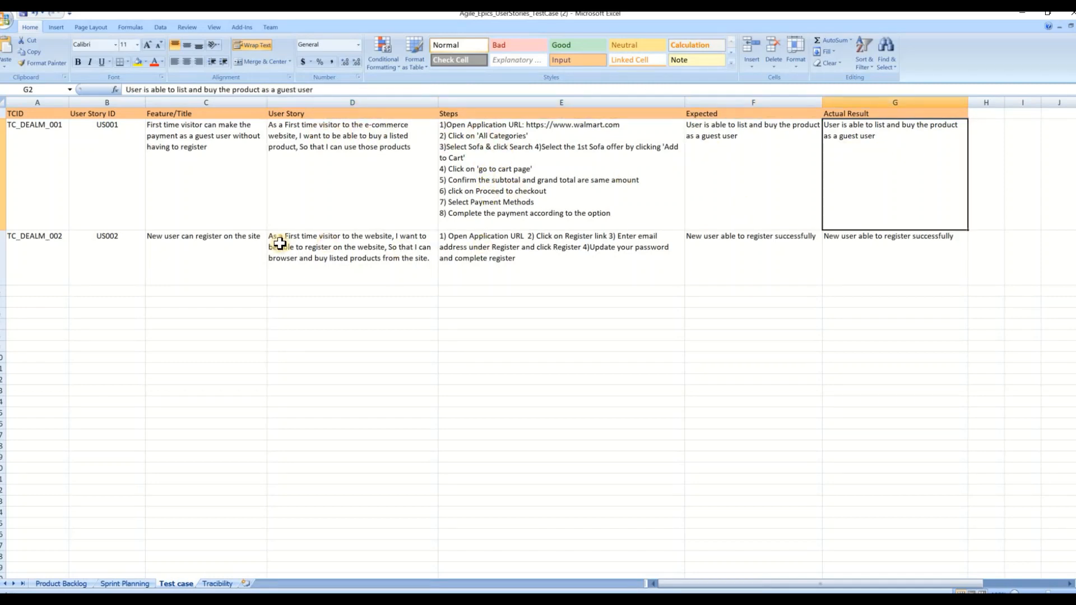
click(310, 249)
click(491, 254)
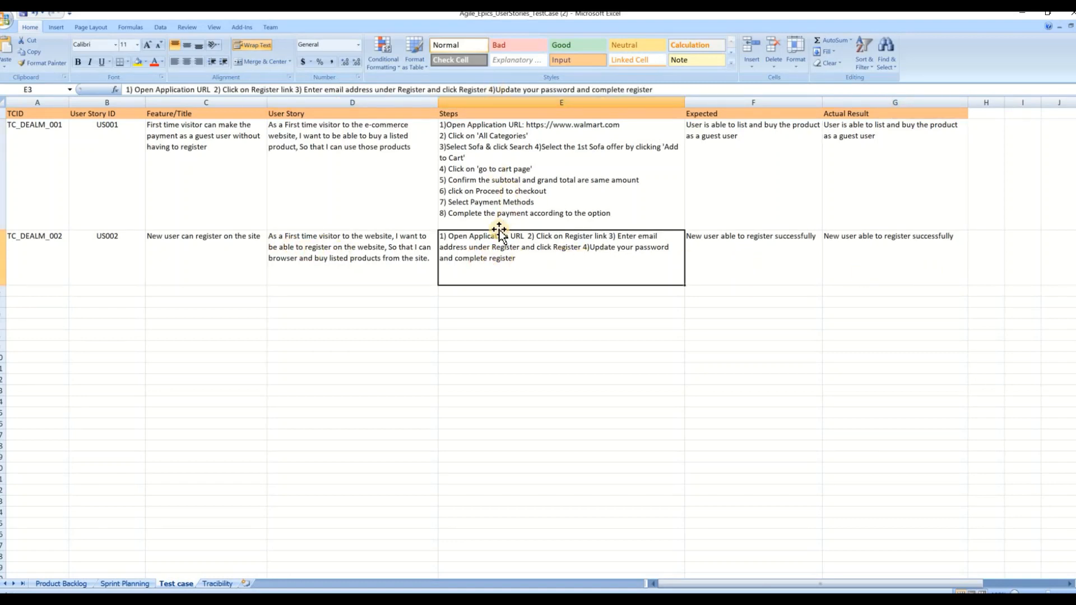
click(756, 245)
click(909, 253)
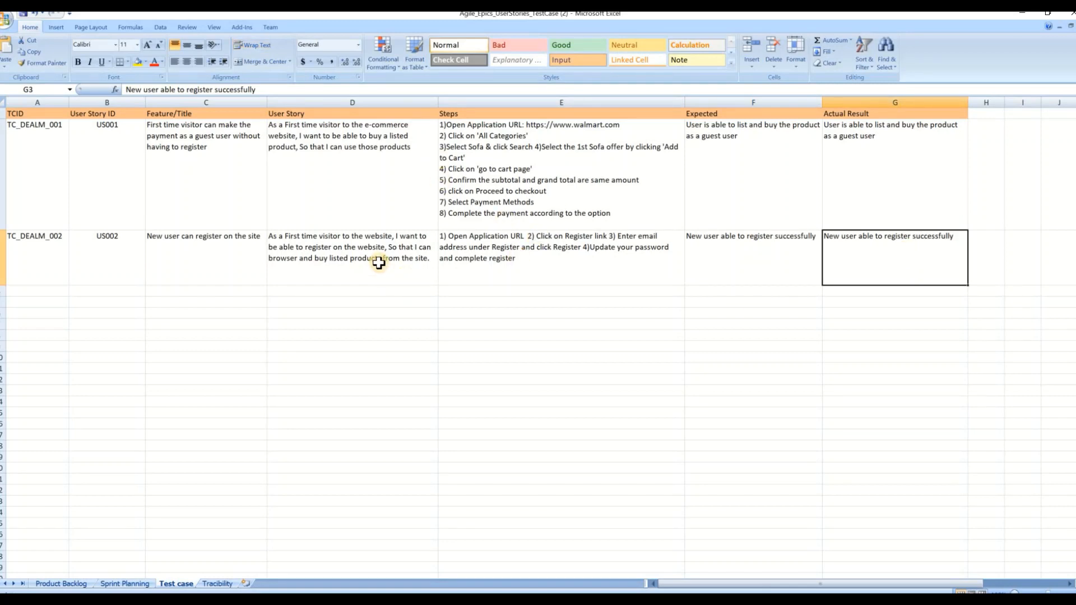
Step: Compare the two test cases column by column, from user story to actual result, and return to the Smoke test cycle in Jira
click(303, 154)
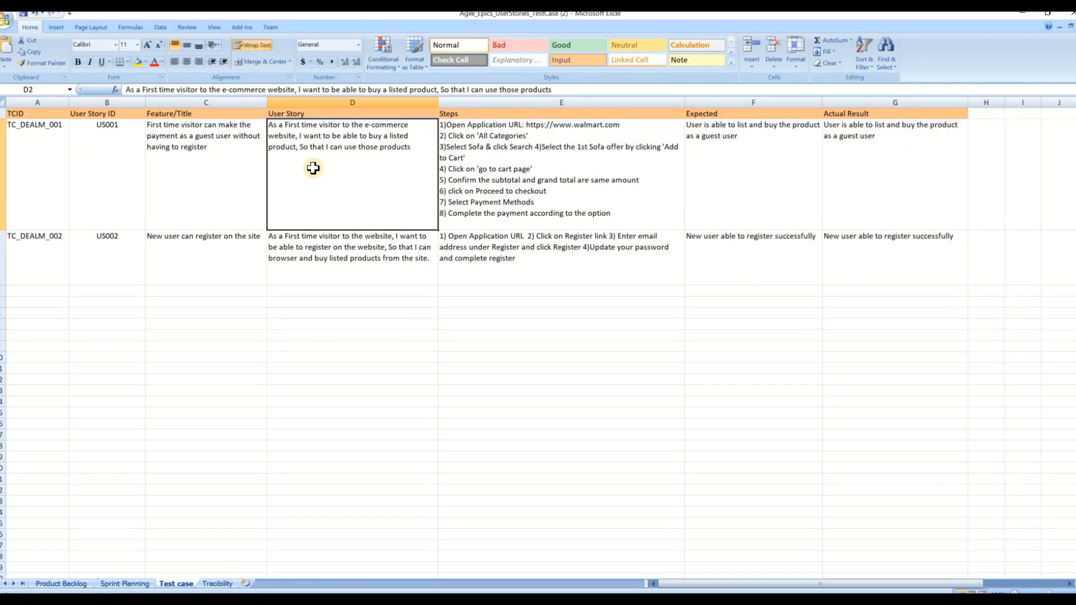
click(359, 259)
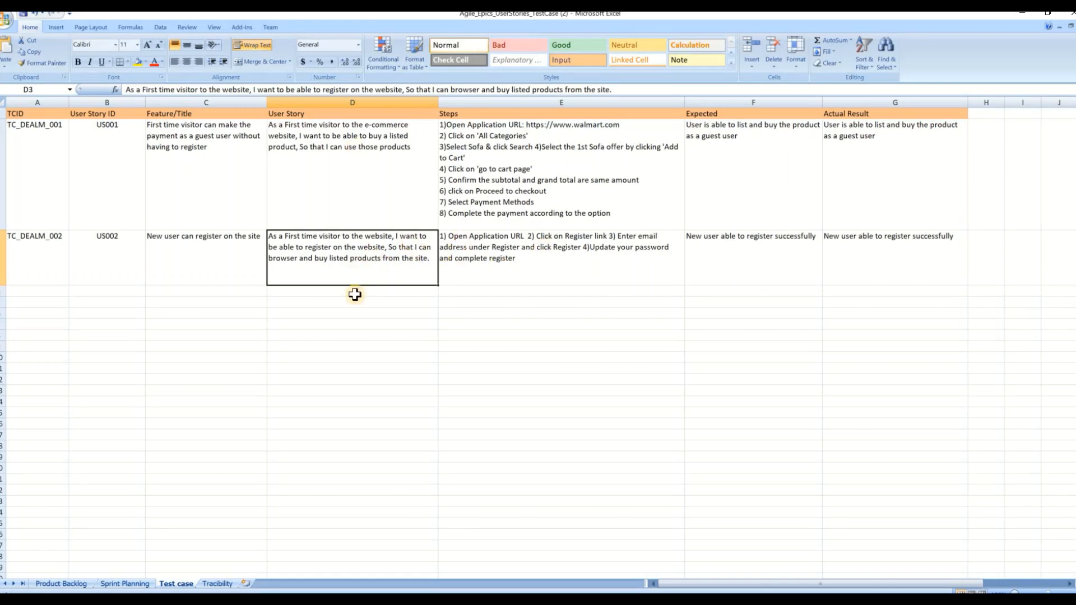
click(522, 173)
click(508, 269)
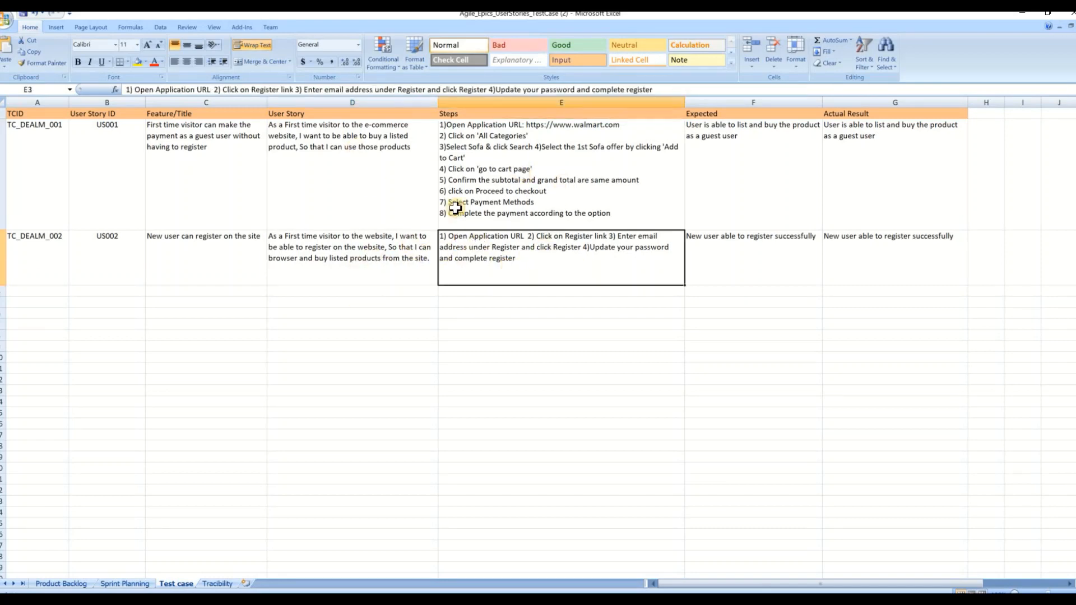
click(502, 192)
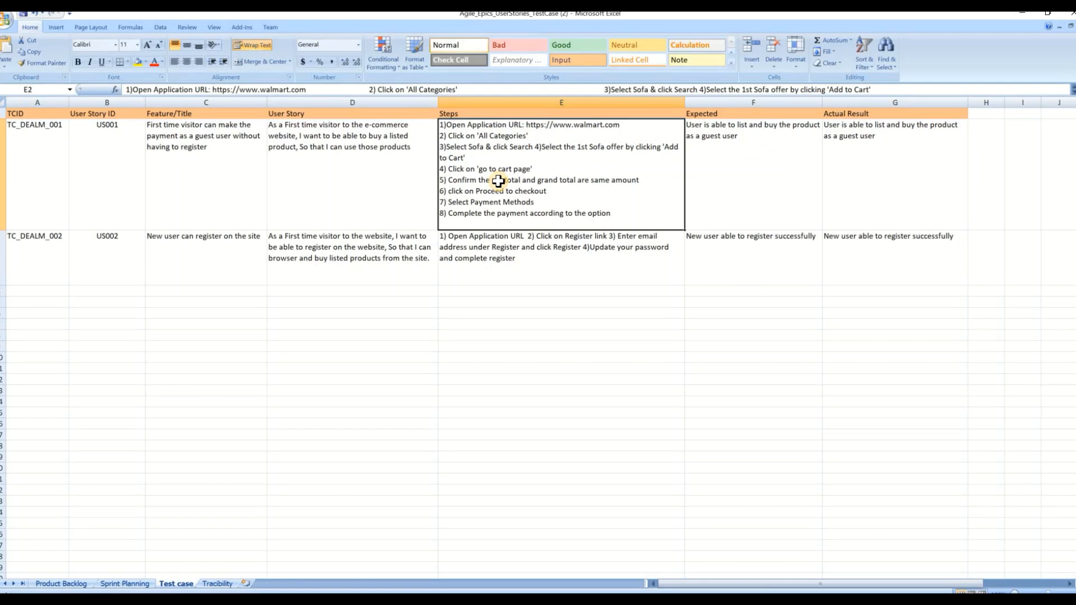
click(741, 140)
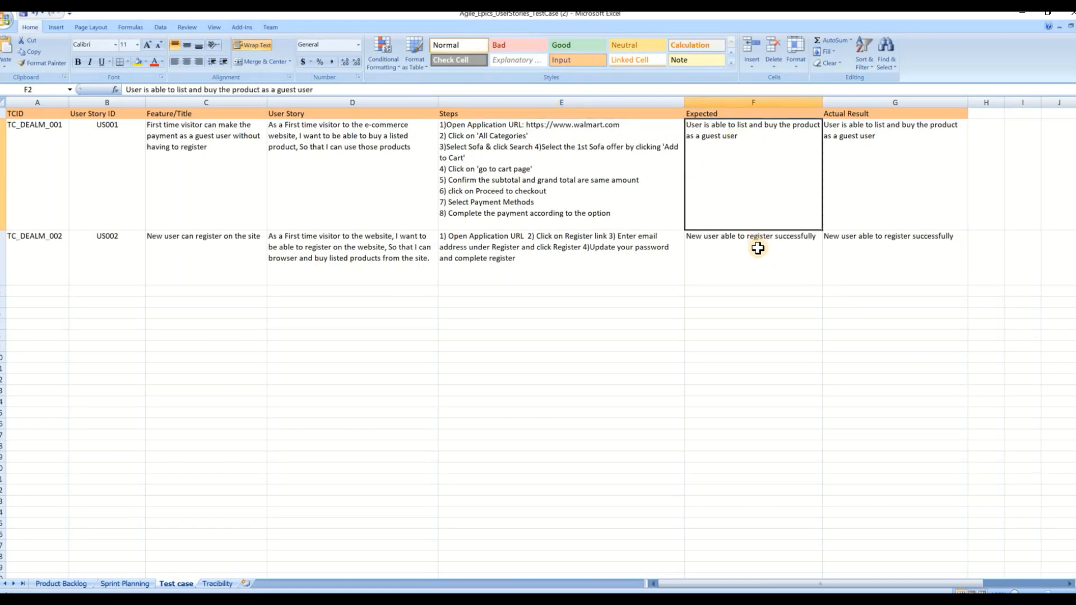
click(707, 240)
click(415, 166)
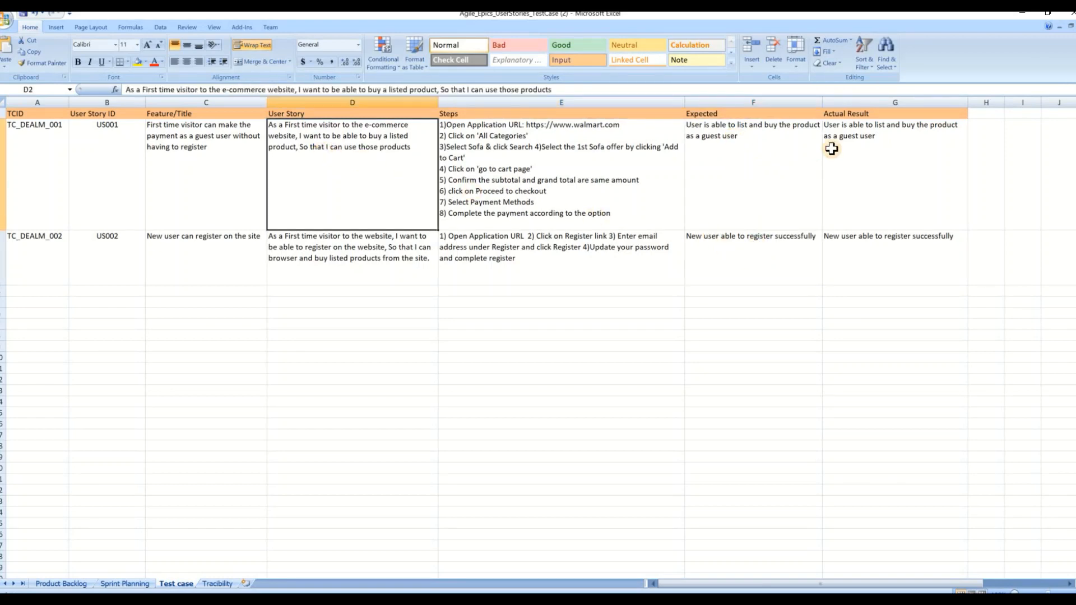
click(883, 215)
click(884, 244)
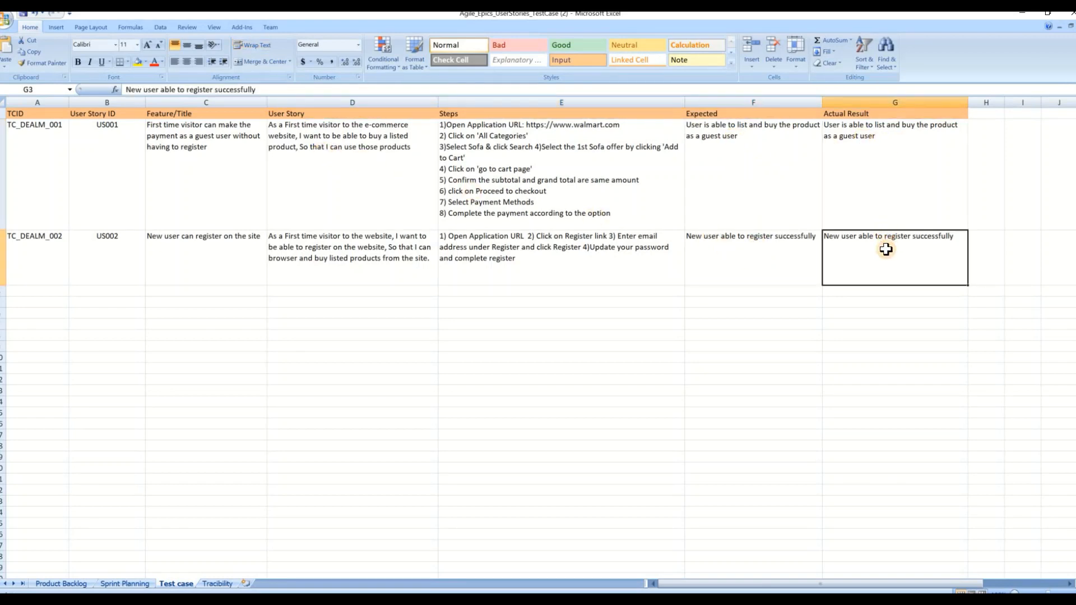
click(862, 143)
click(886, 251)
click(1061, 28)
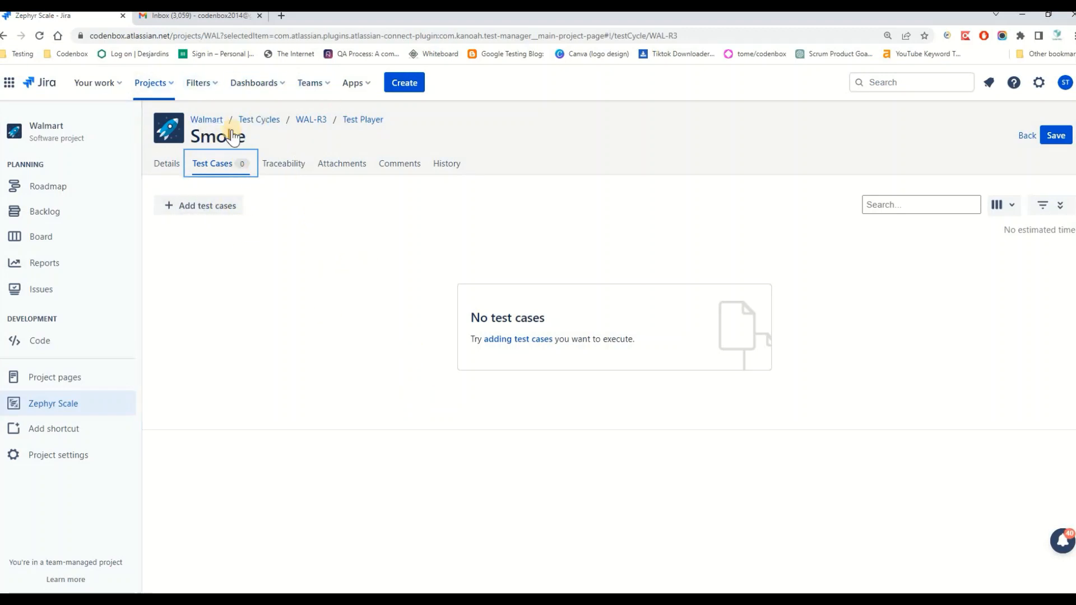
Step: Go to the project's test case library in Zephyr Scale and add a folder named Login
click(257, 121)
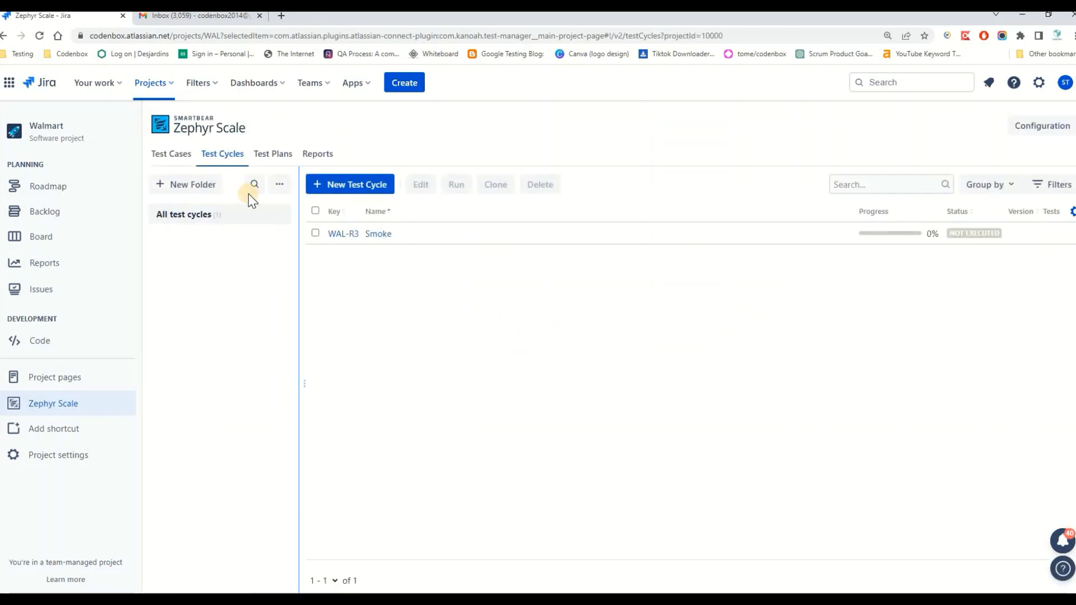
click(171, 153)
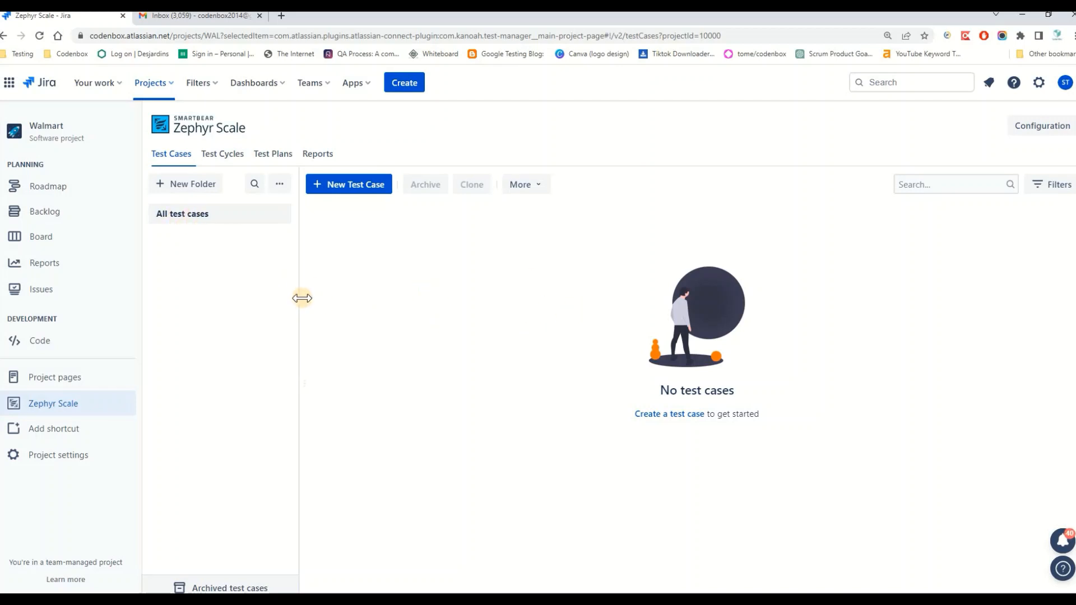
click(160, 188)
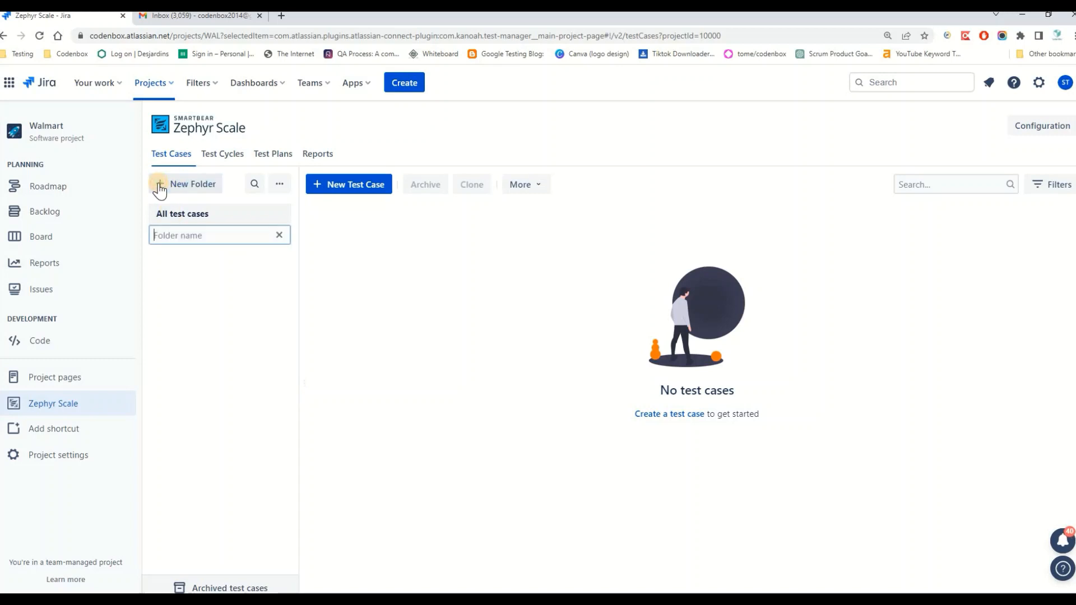
click(171, 236)
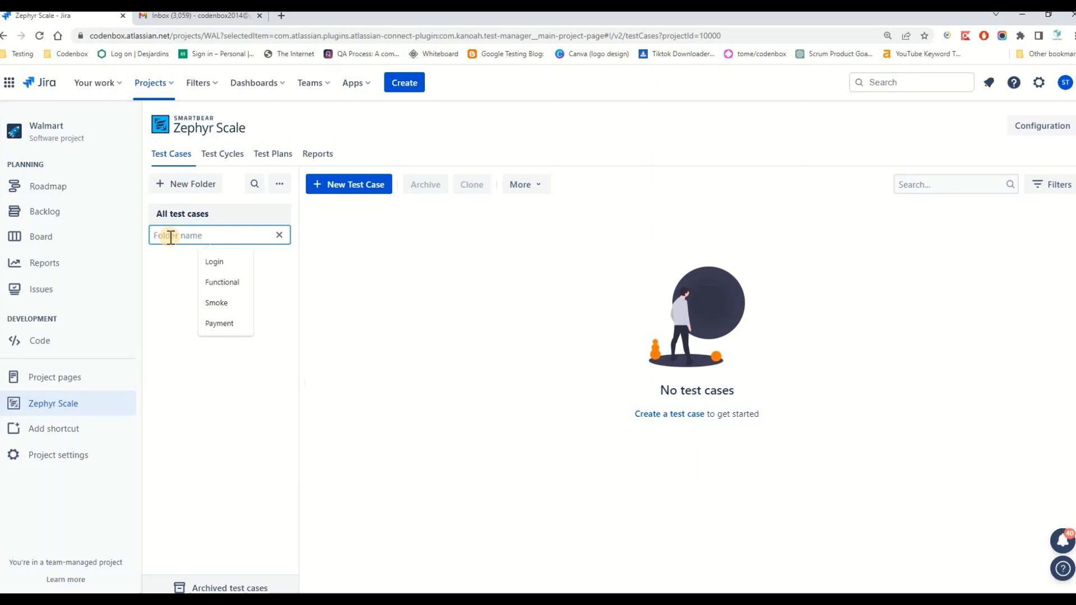
click(216, 263)
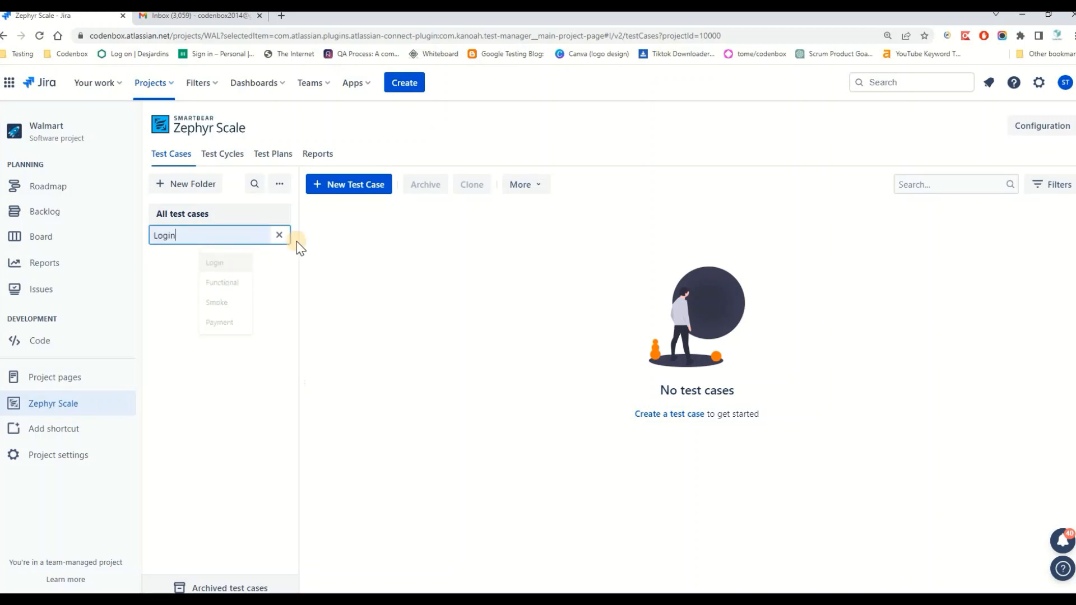
key(Return)
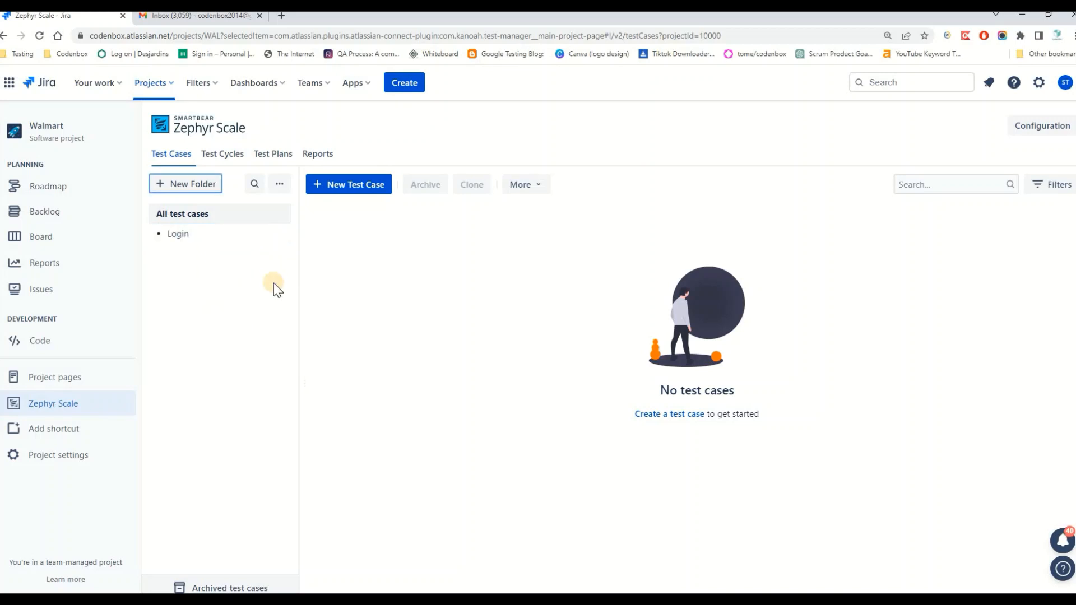
Step: Add a second test case folder named Payment alongside the Login folder
click(163, 186)
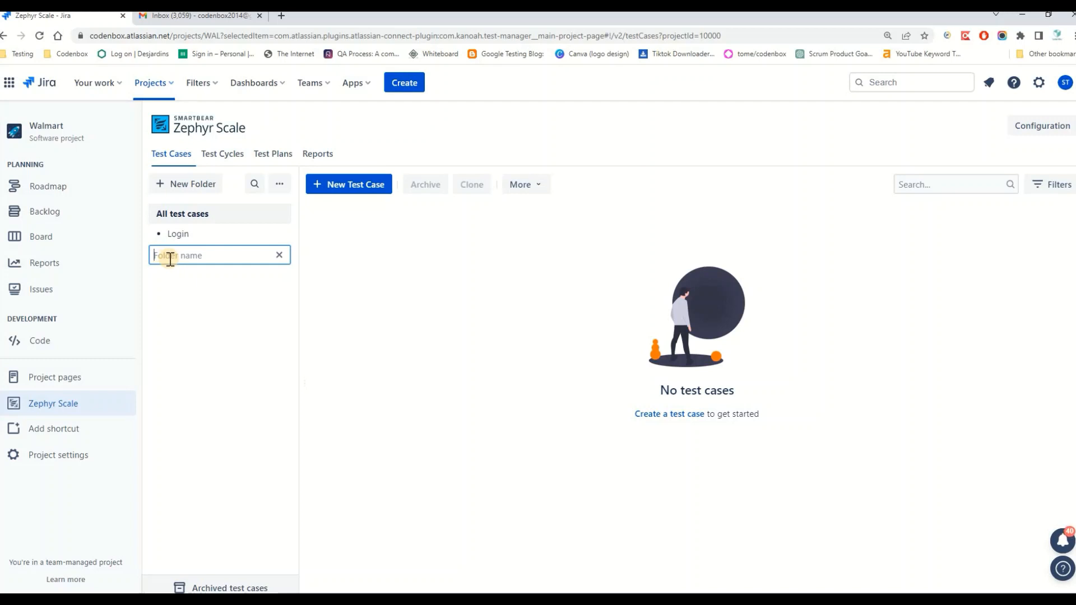
text(Payment)
click(238, 282)
key(Return)
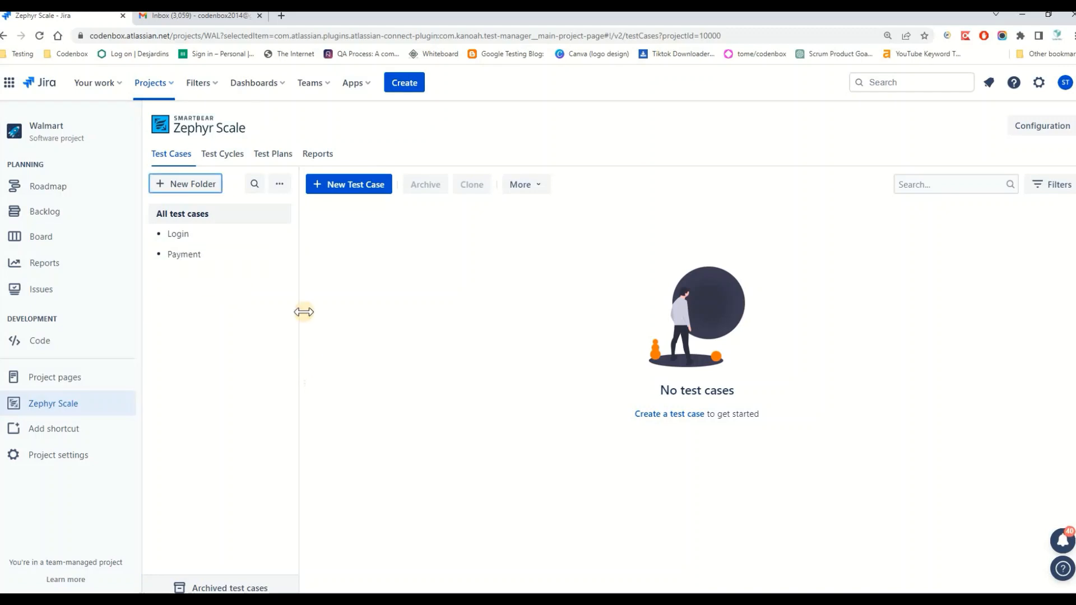
Step: Start a new test case in the Login folder and copy the TC_DEALM_002 title from the Excel workbook
click(186, 234)
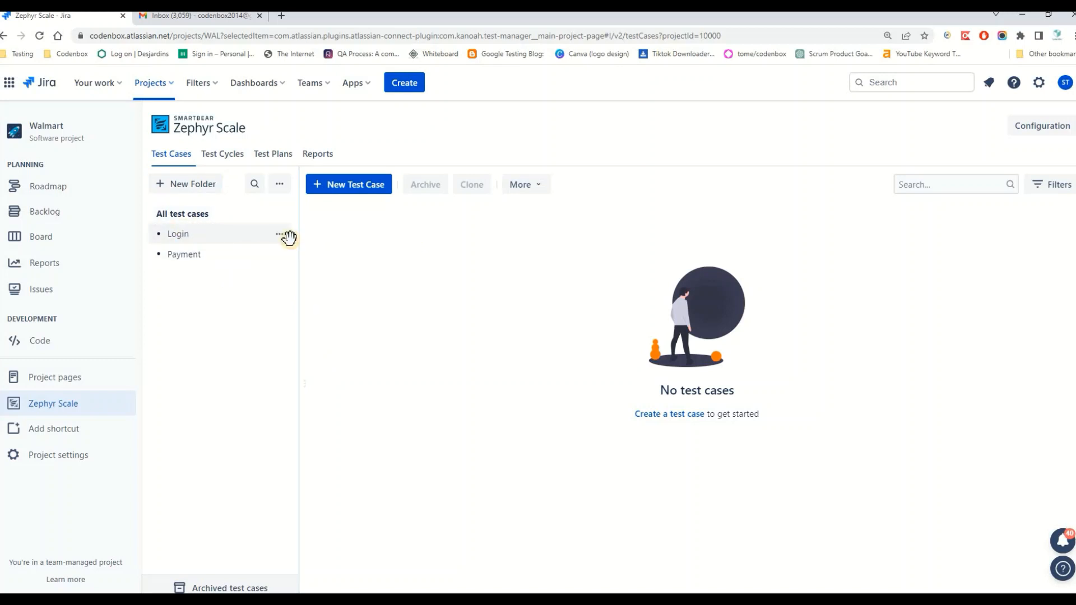
click(353, 187)
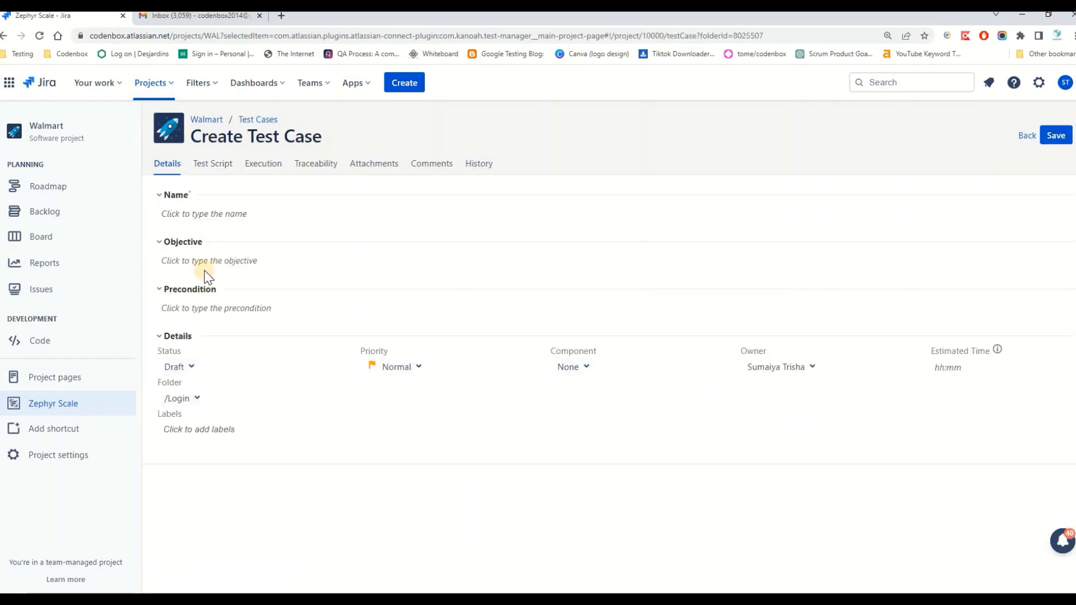
key(alt+Tab)
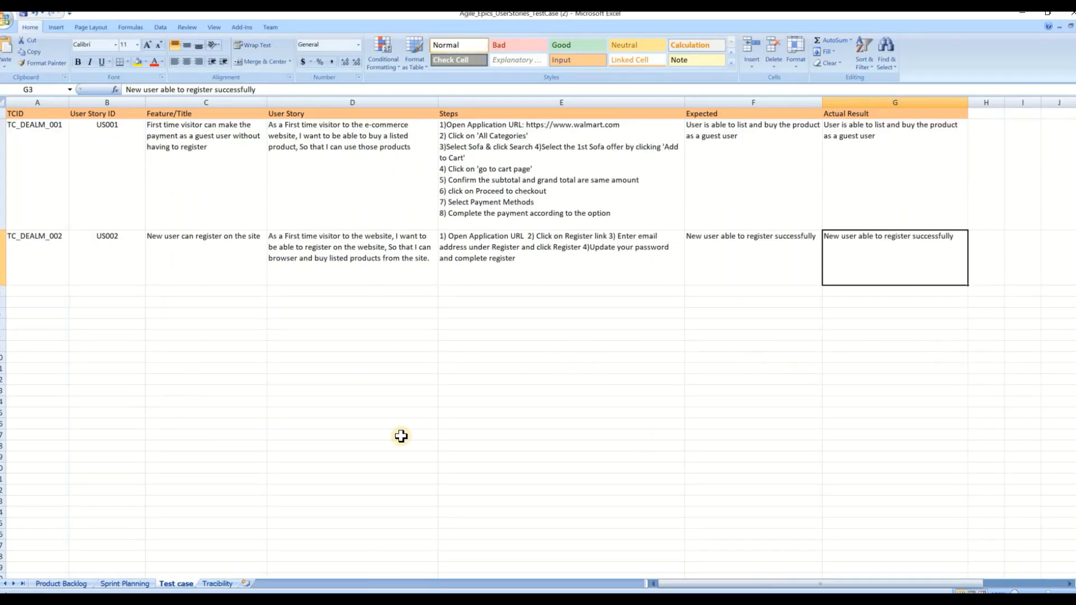
click(322, 257)
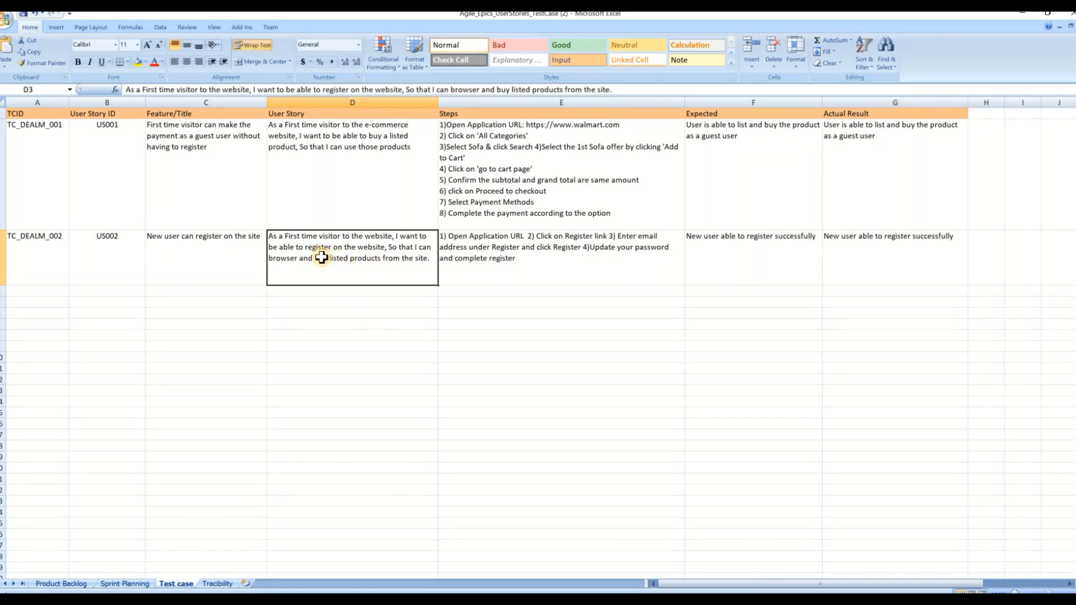
double_click(324, 259)
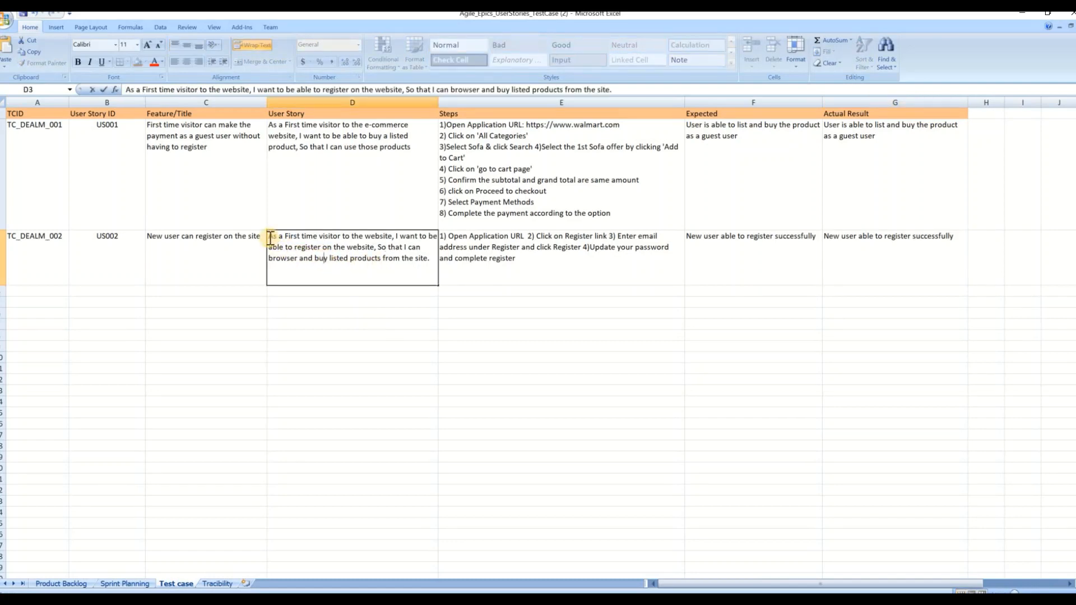
click(205, 241)
double_click(248, 242)
click(284, 247)
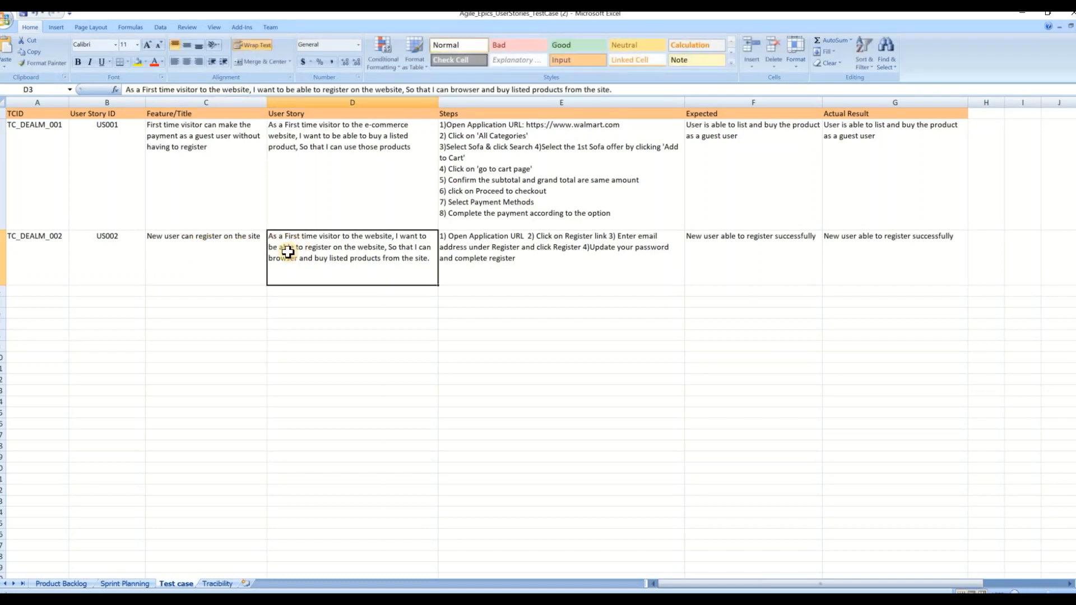
double_click(150, 239)
drag(150, 236, 261, 236)
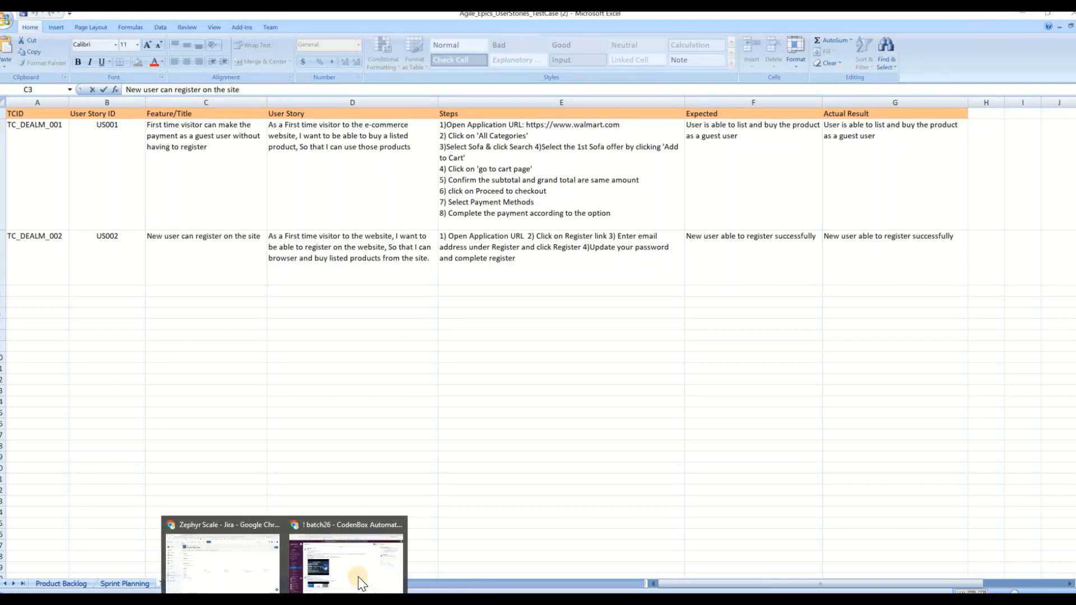
Step: Return to Jira and name the new test case "Verify a New user can register on the site"
click(224, 555)
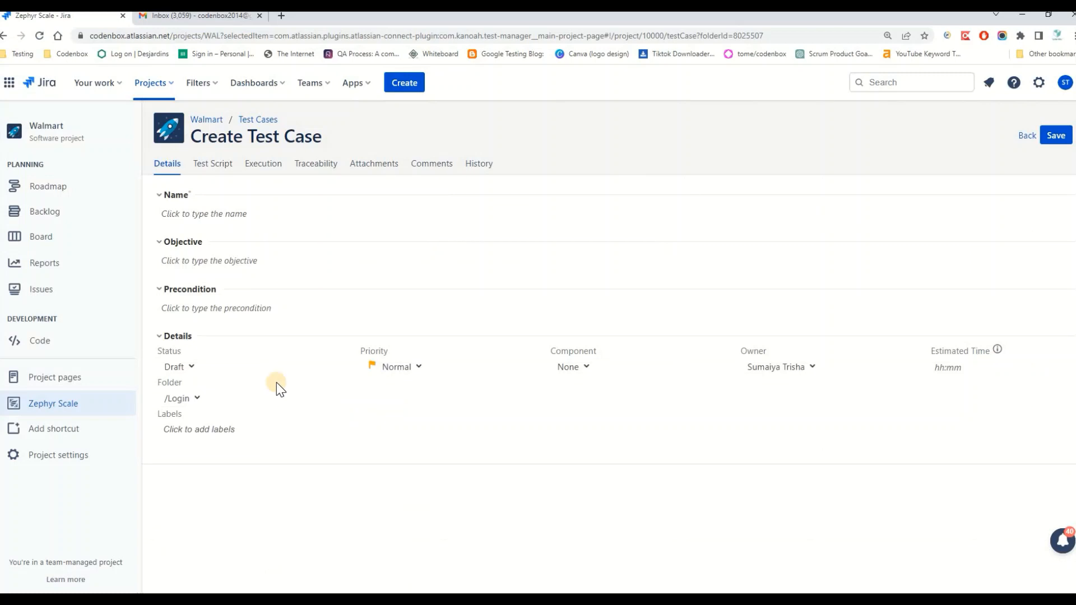
click(186, 215)
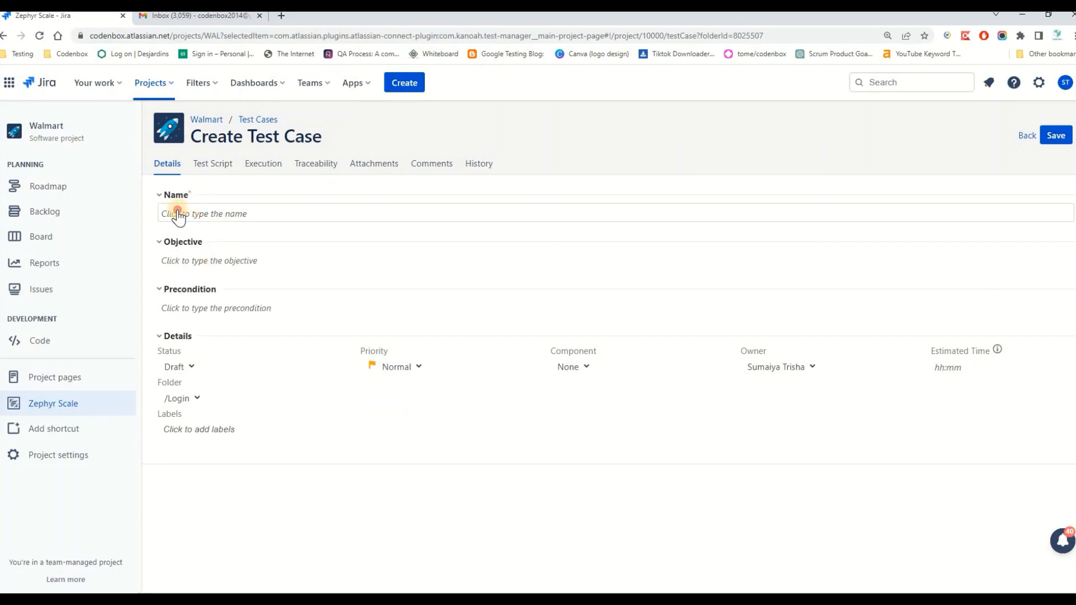
click(201, 213)
text(V)
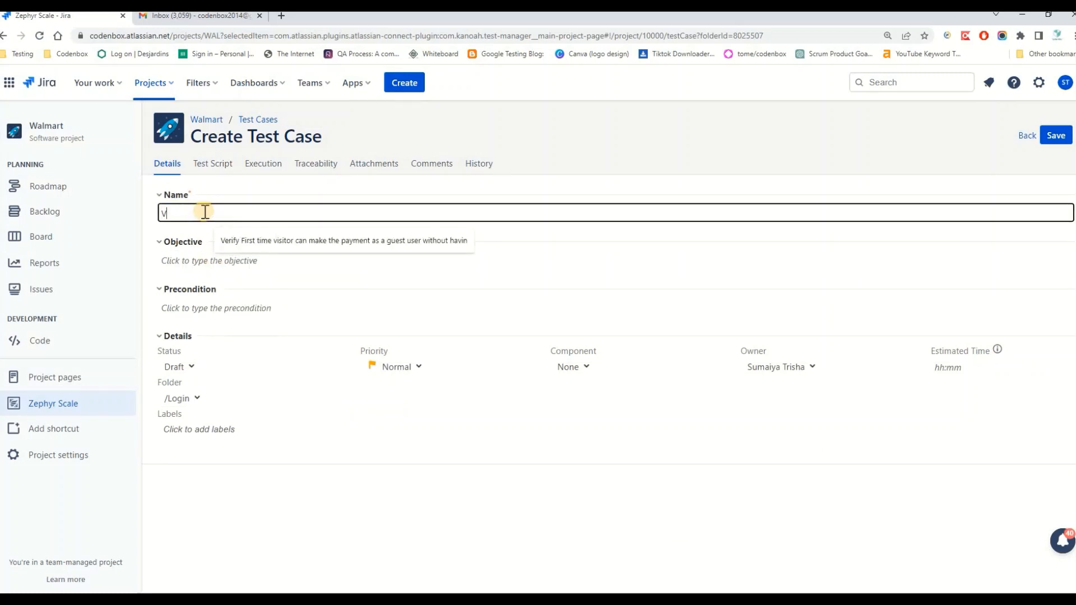
text(erify new user can register on the site)
click(183, 214)
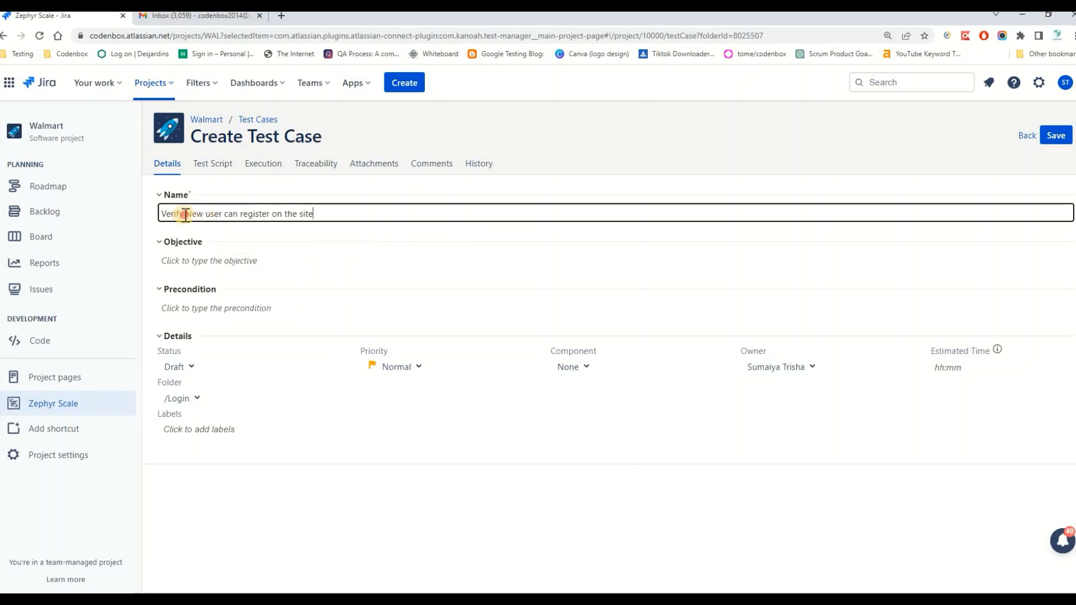
text(a)
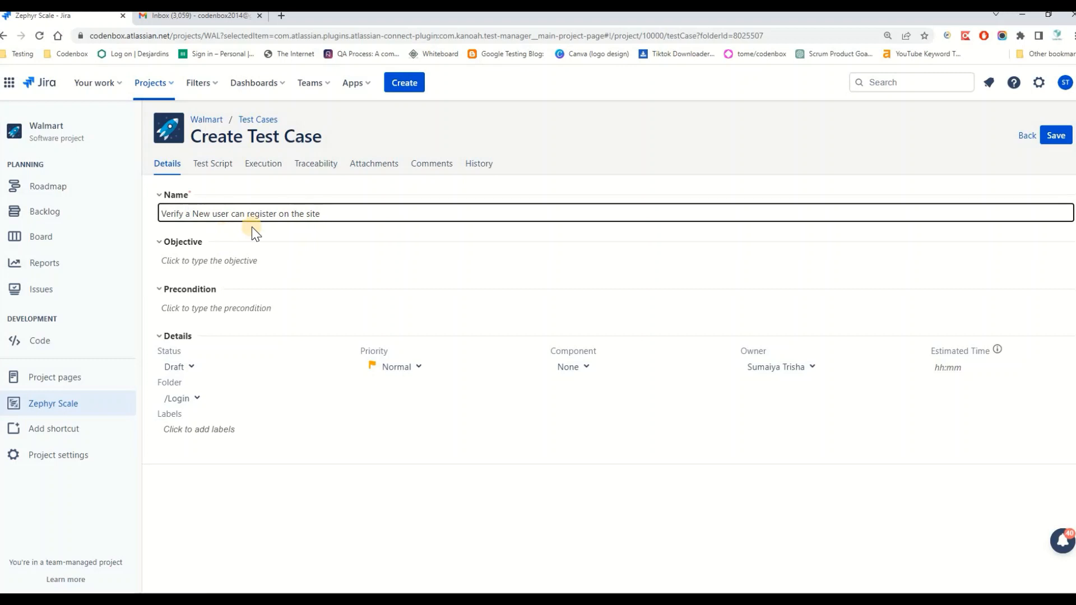
click(337, 214)
Step: Switch to the Excel workbook and copy the full user story text of TC_DEALM_002
key(alt+Tab)
click(340, 256)
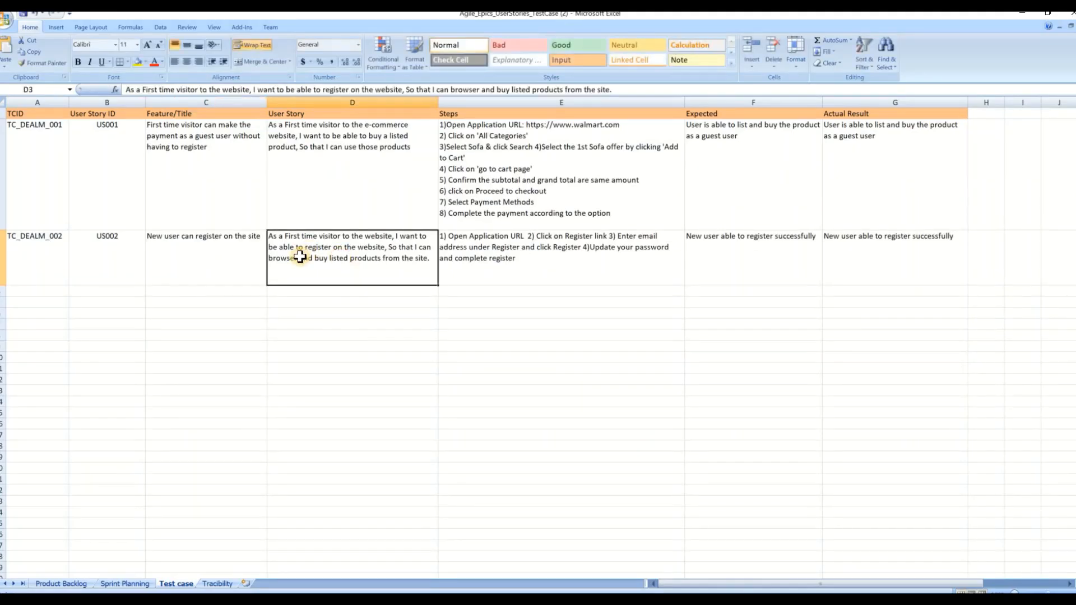
double_click(298, 255)
drag(269, 236, 434, 264)
key(ctrl+c)
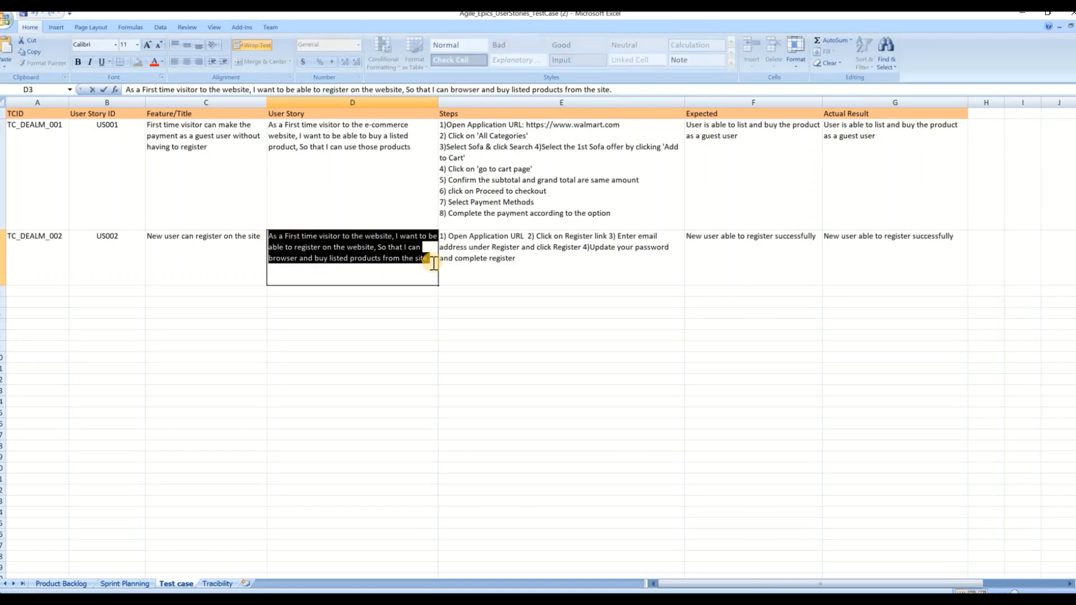
Step: Return to the new test case in Jira and paste the copied user story as its objective
click(469, 280)
key(super+Tab)
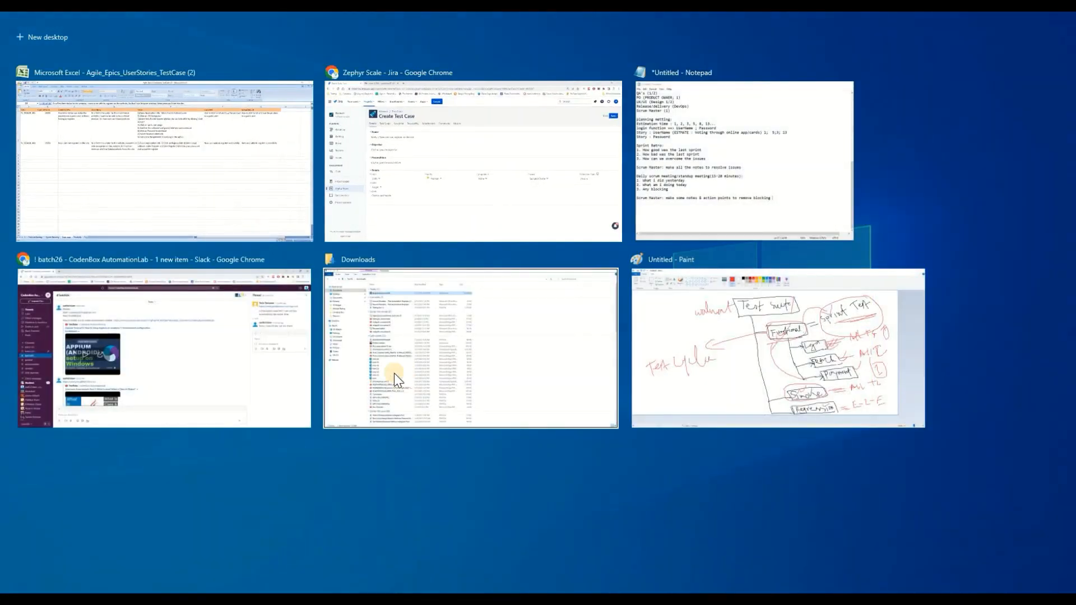
click(173, 194)
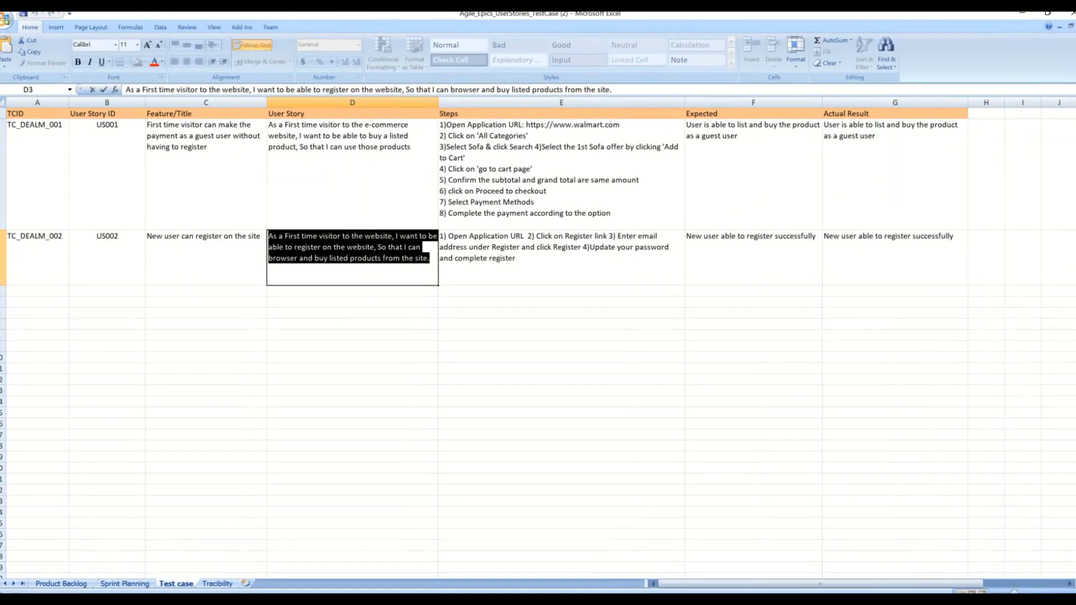
click(285, 597)
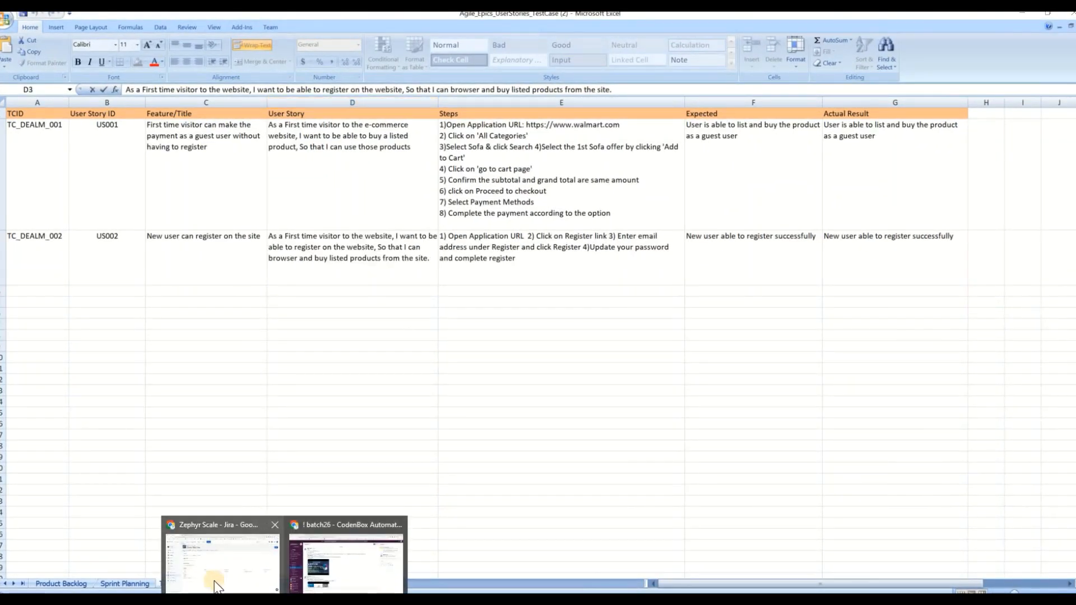
click(249, 558)
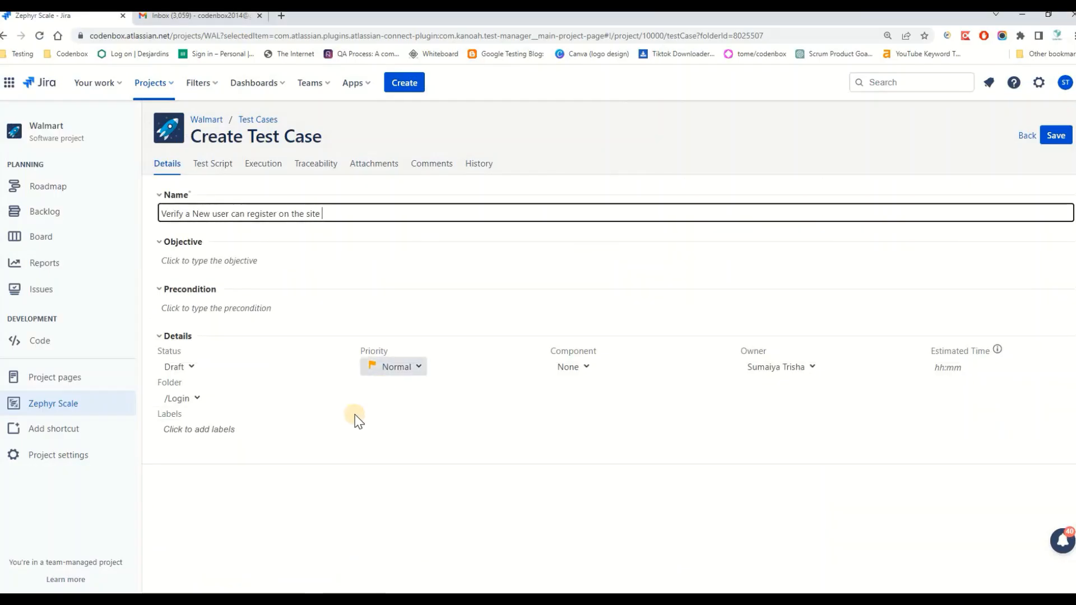
click(199, 262)
key(ctrl+v)
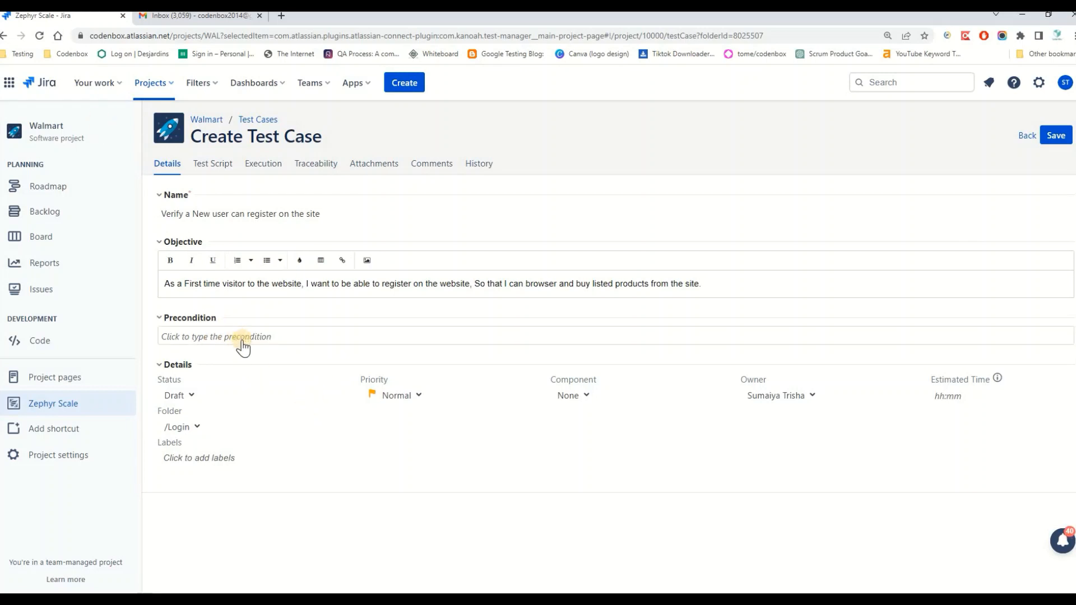
Step: Examine the new test case's precondition field and its available status and folder options, keeping Draft and /Login
click(201, 336)
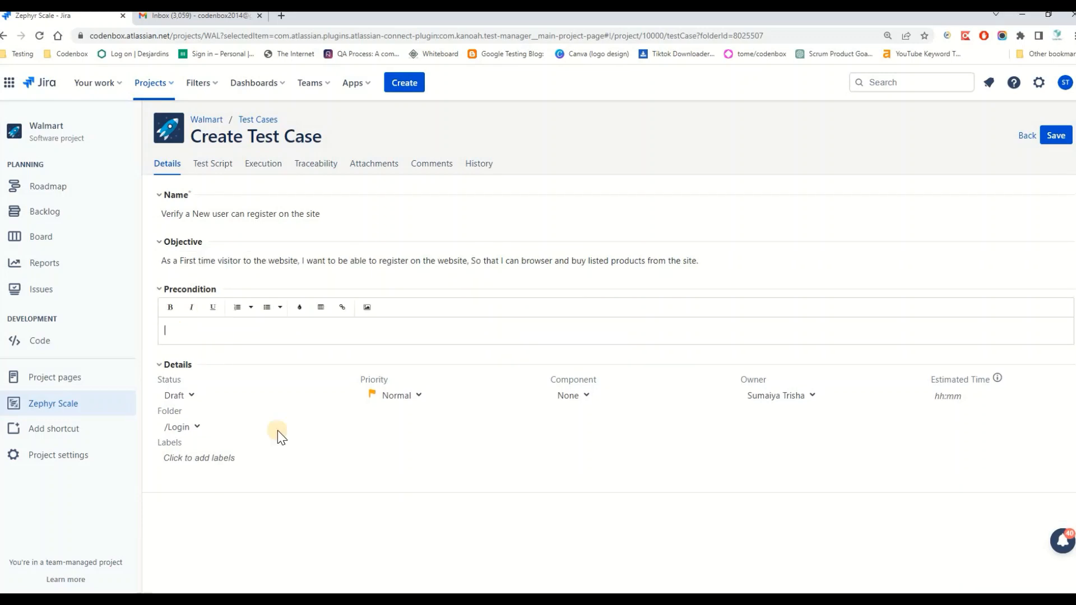
click(195, 402)
click(190, 368)
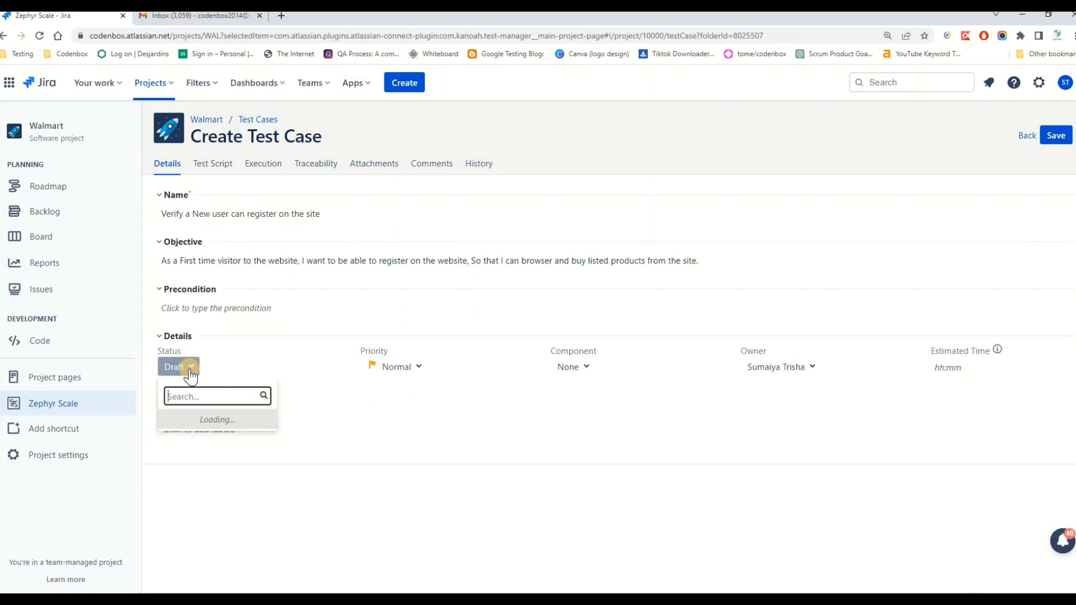
click(334, 506)
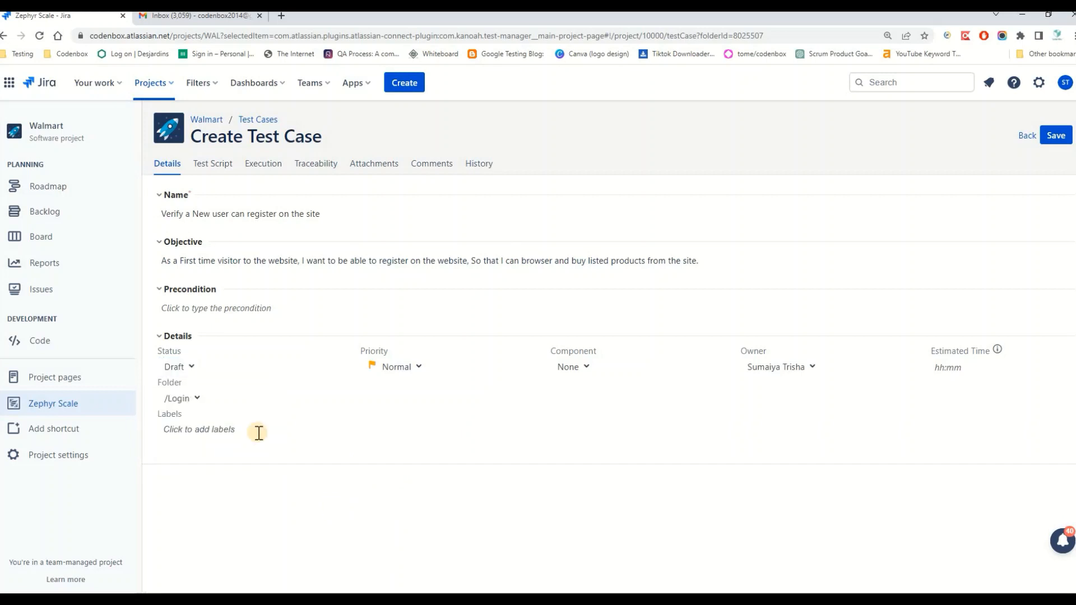
click(191, 368)
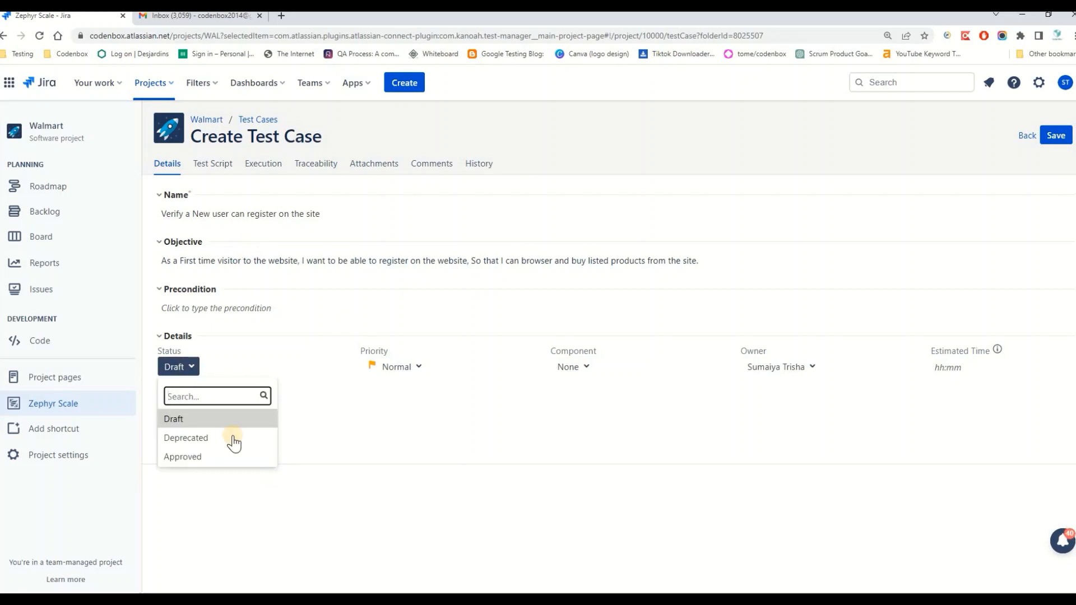
click(328, 449)
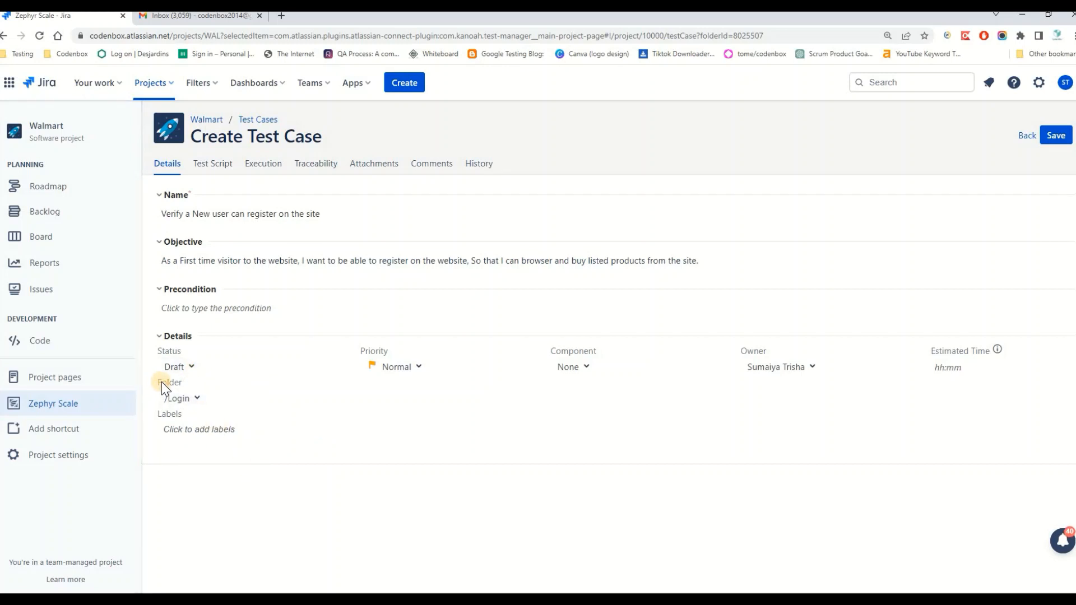
click(196, 399)
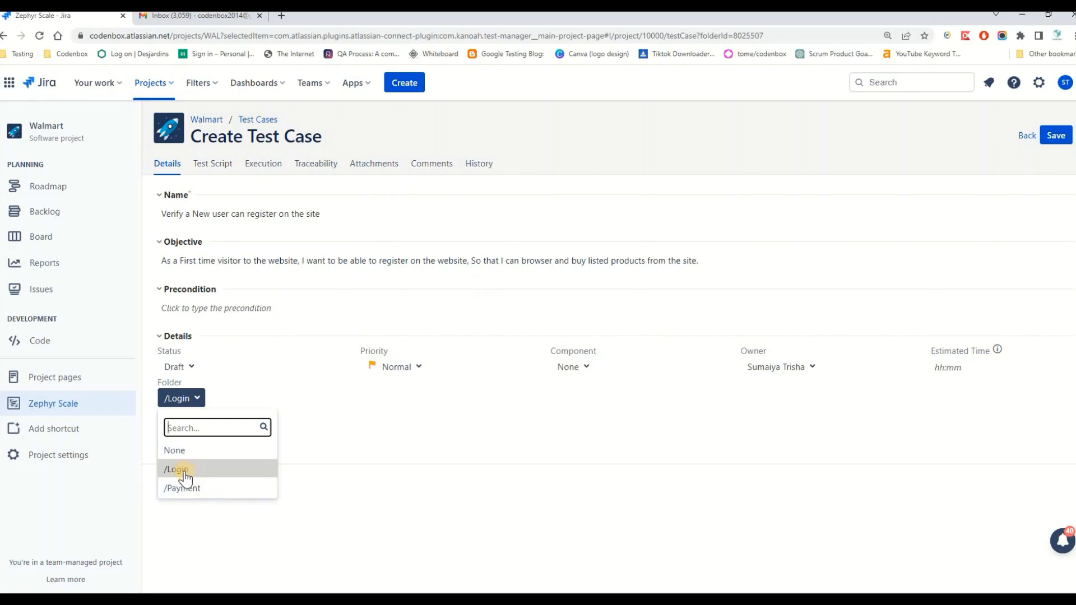
click(229, 469)
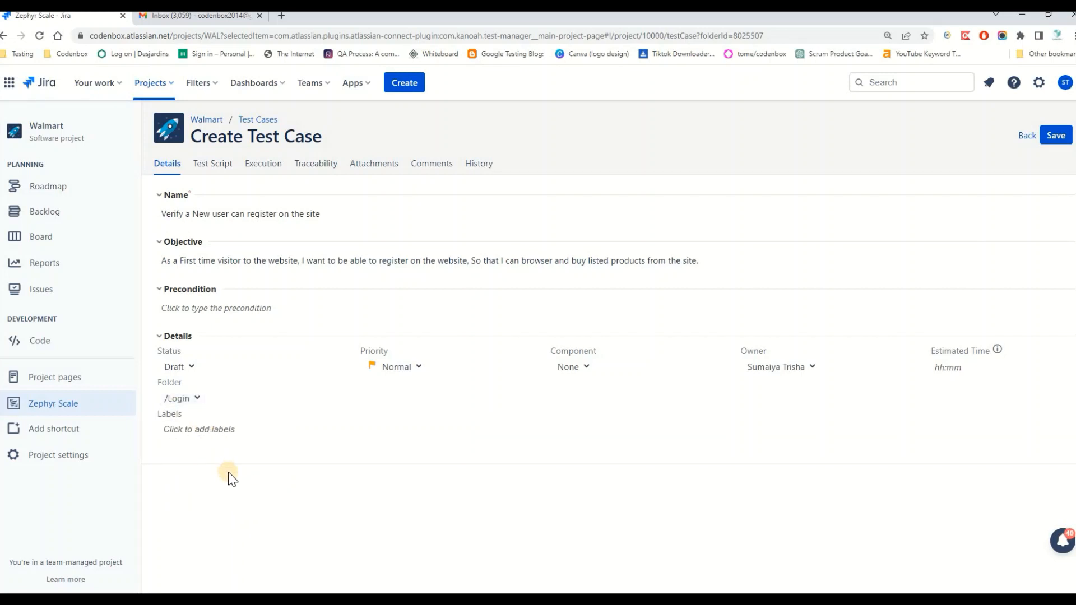
Step: Set the new test case's priority to High and save the test case
click(420, 370)
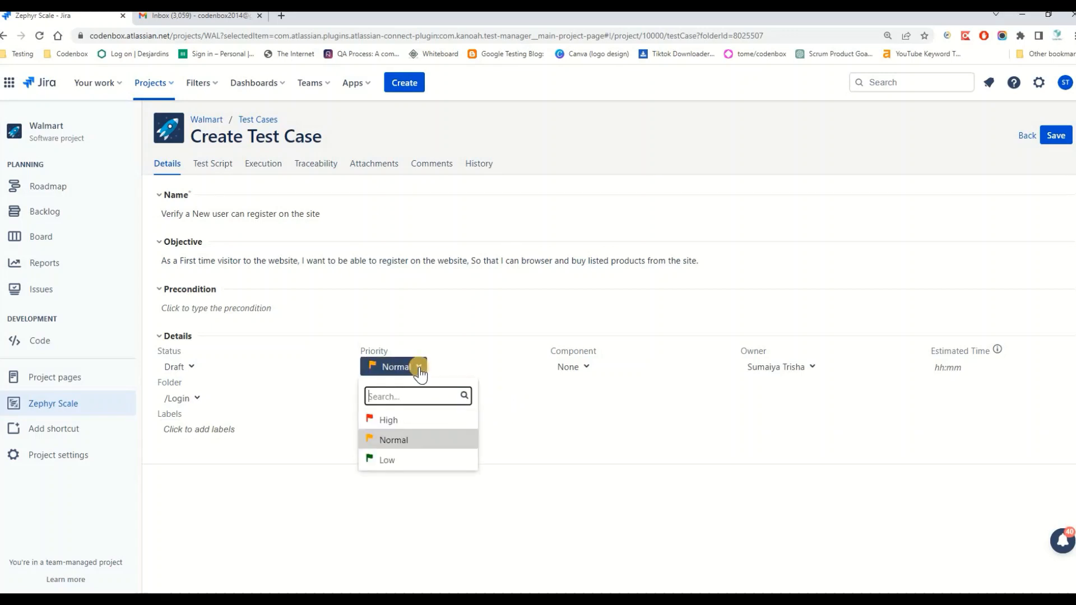
click(389, 422)
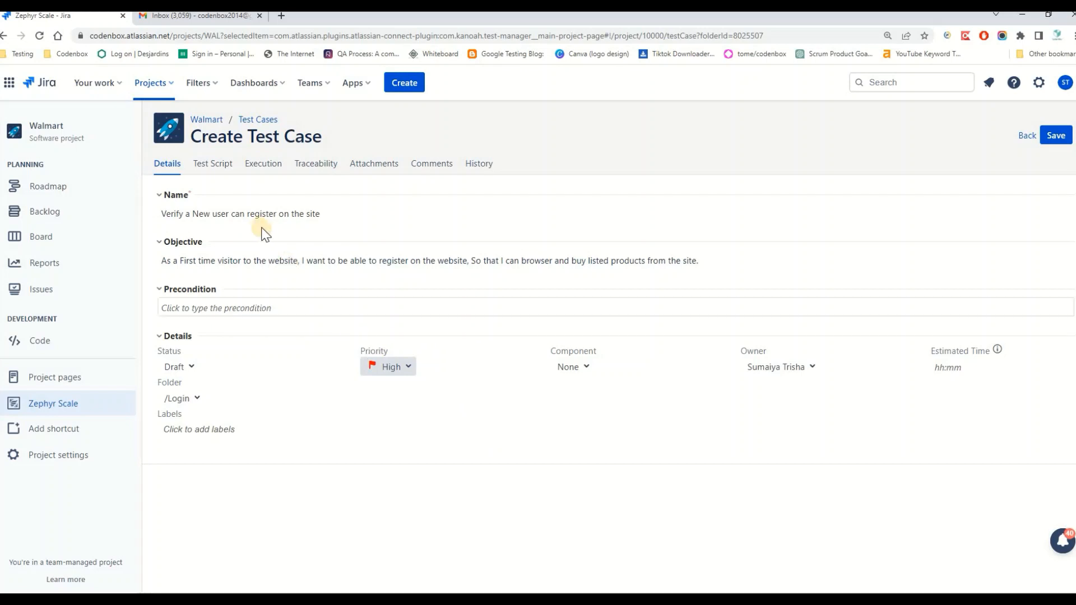
click(1056, 135)
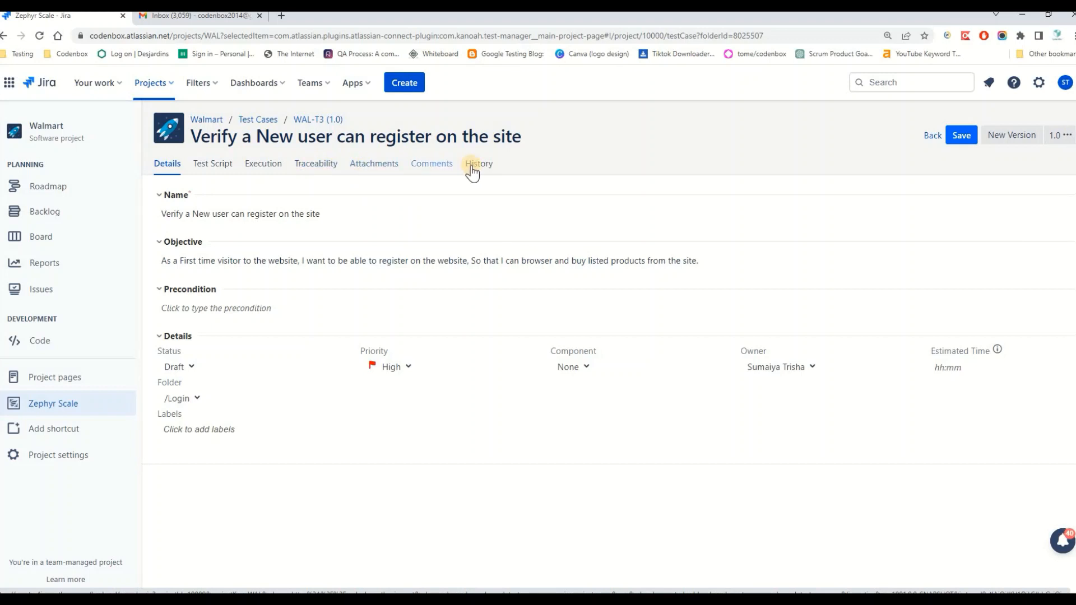
Step: Check the test script layout, and switch to the Excel workbook to copy TC_DEALM_002's first step, "Open Application URL"
click(204, 165)
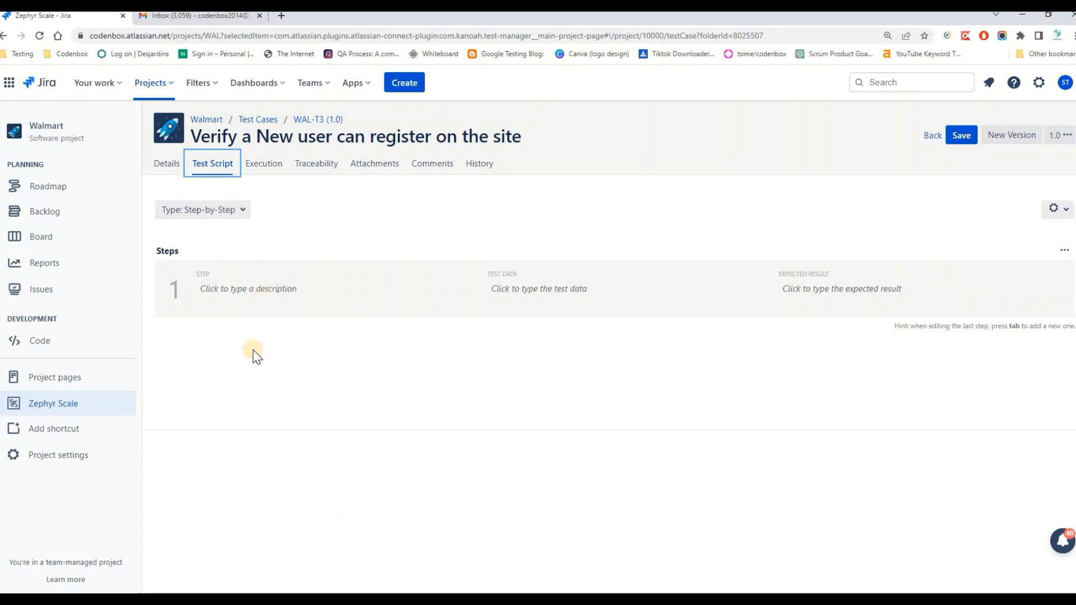
click(167, 164)
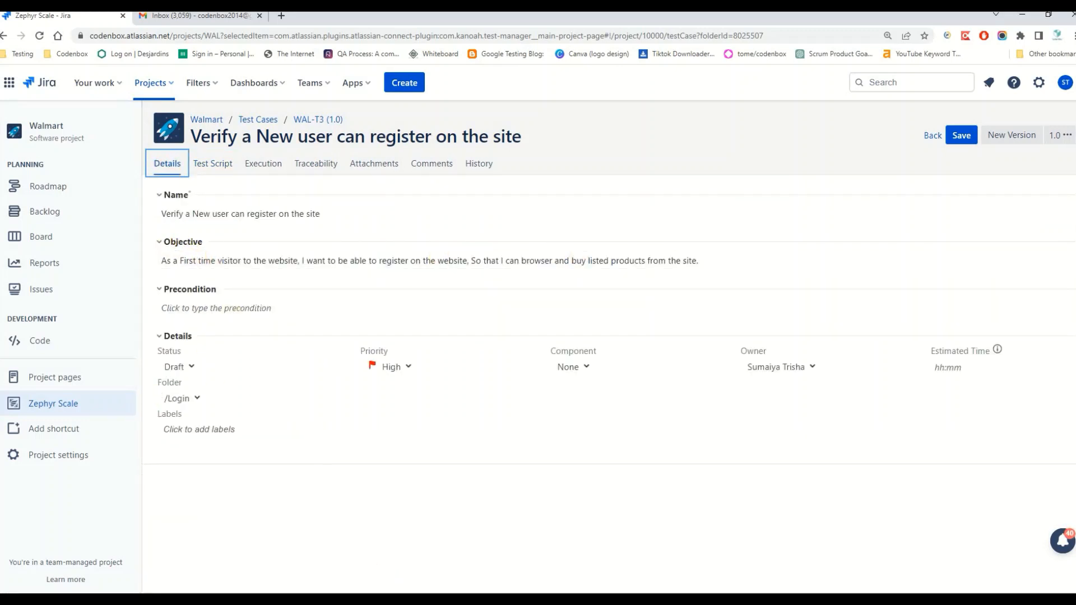
click(386, 593)
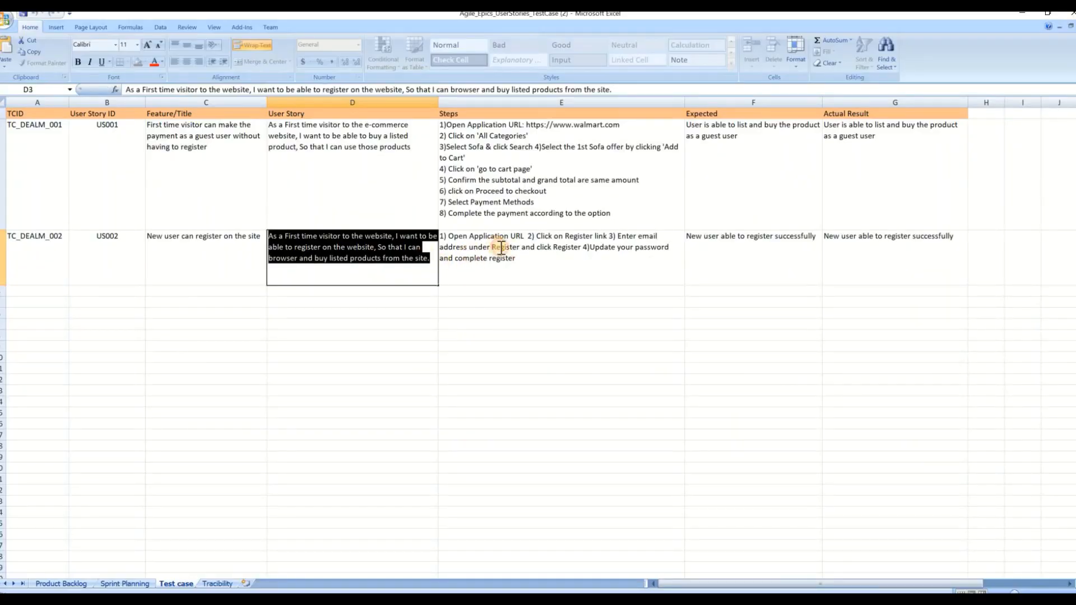
click(458, 241)
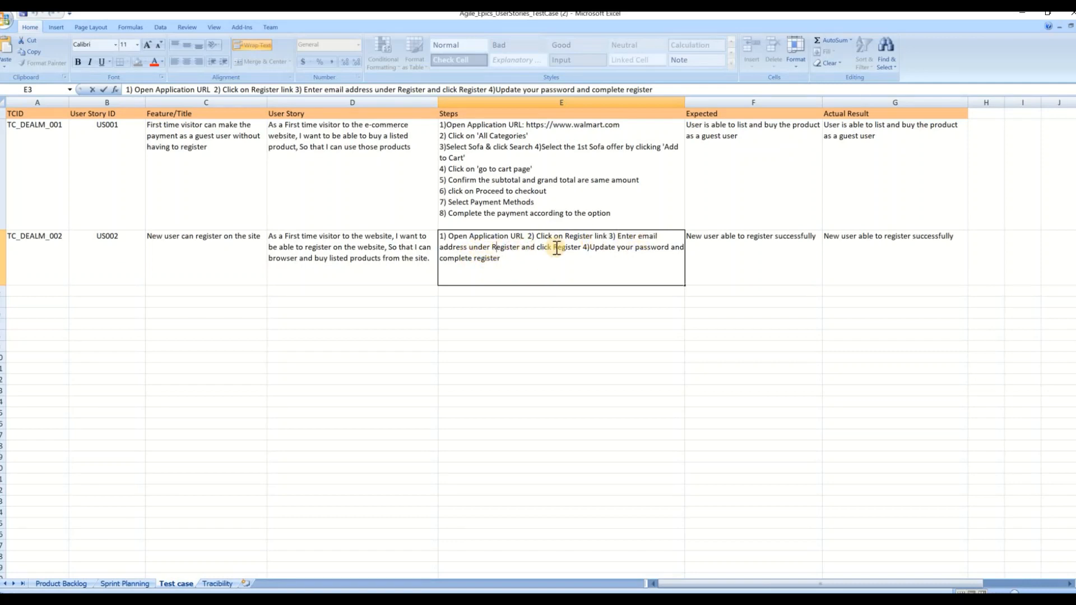
click(581, 248)
drag(600, 246, 664, 260)
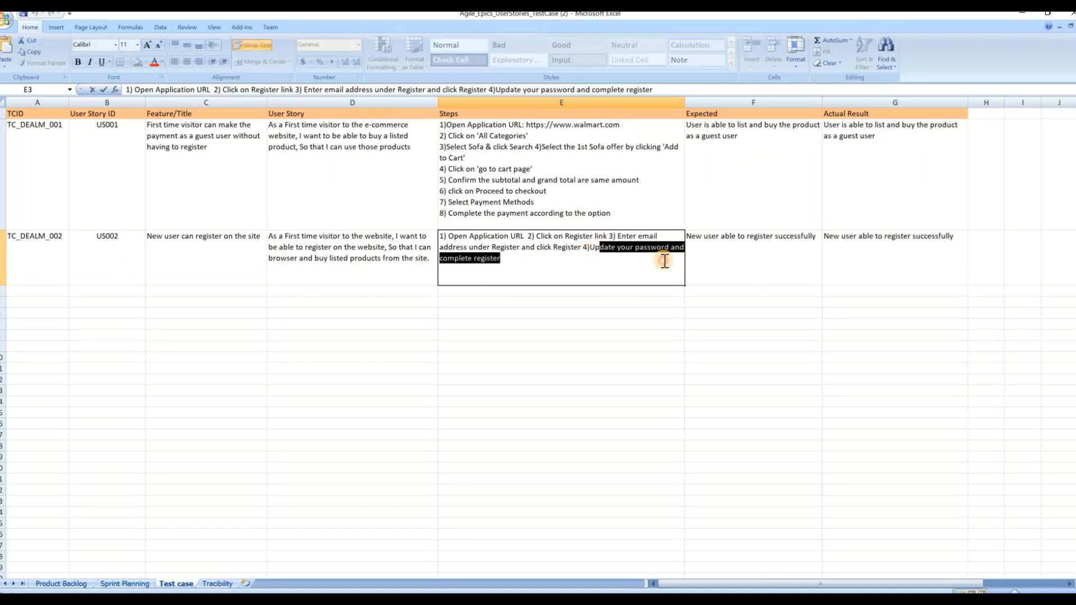
click(525, 260)
drag(451, 235, 523, 237)
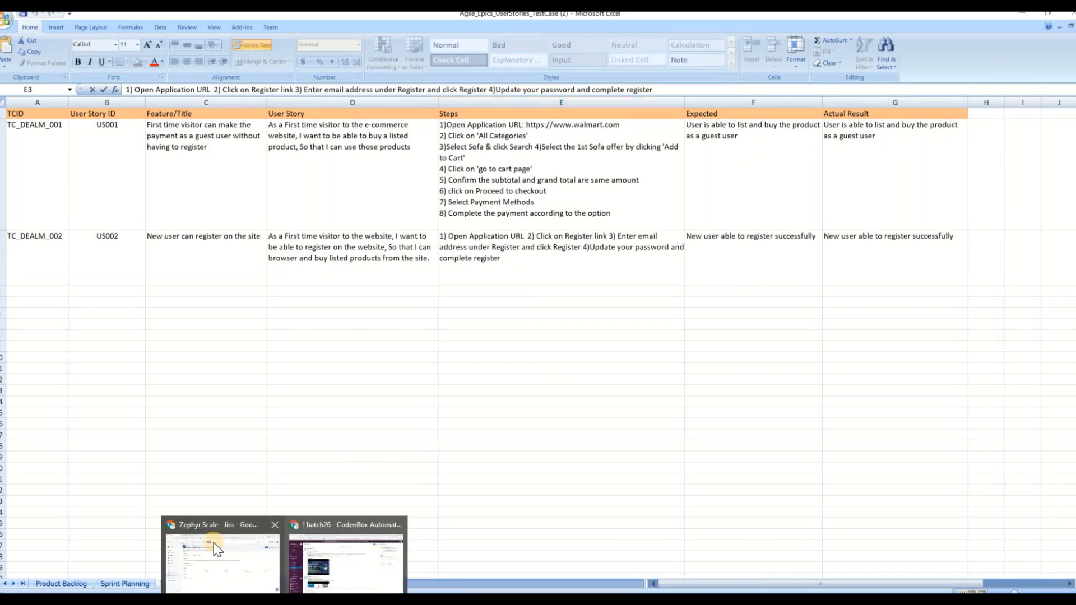
Step: Return to Jira and enter "Open Application URL" as the description of step 1 in the test script
click(213, 552)
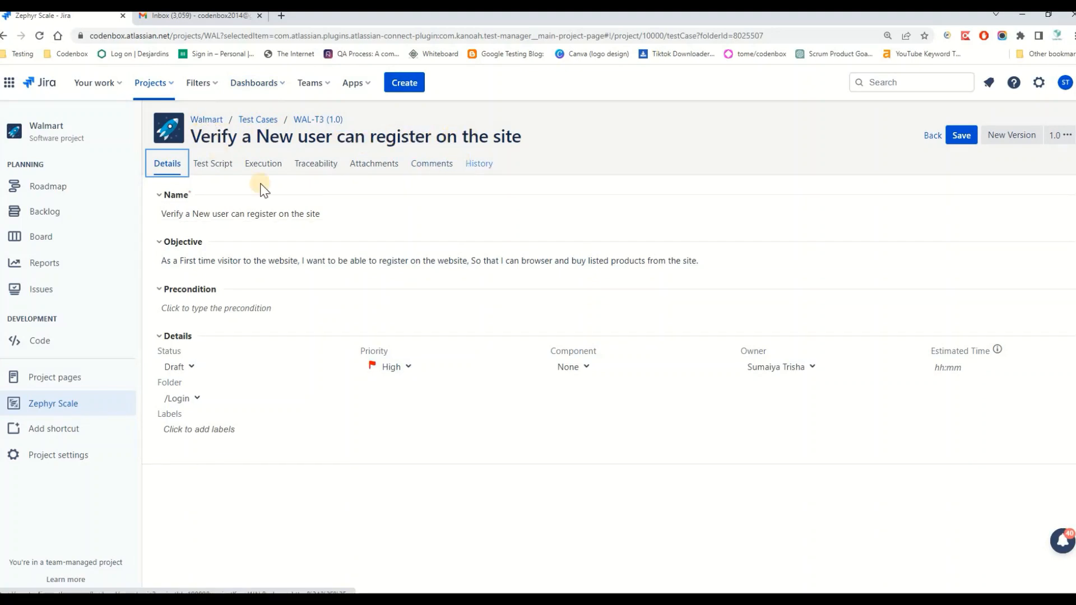
click(210, 167)
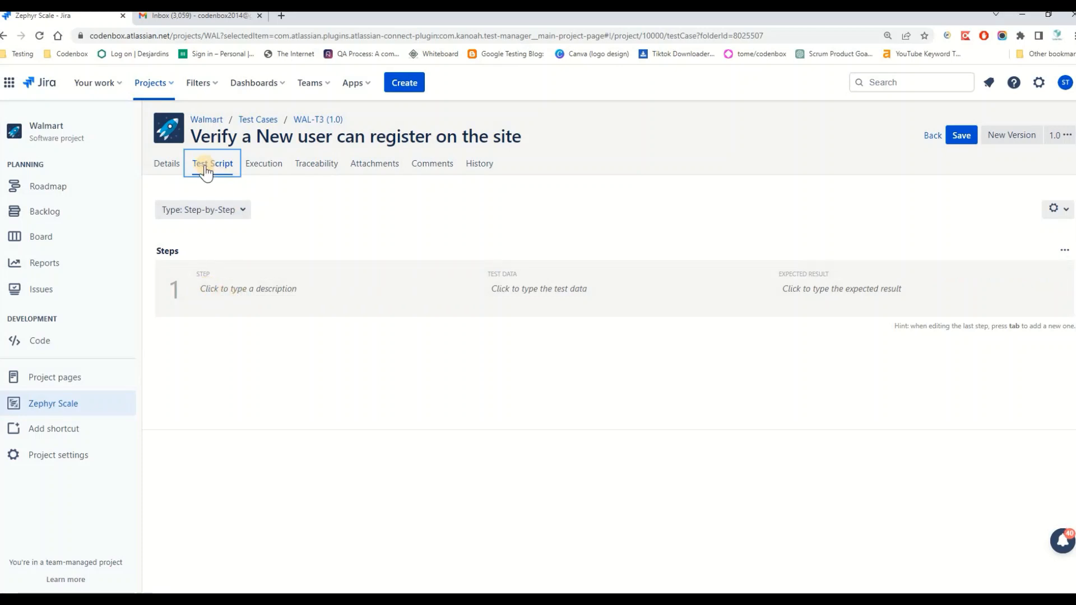
click(258, 307)
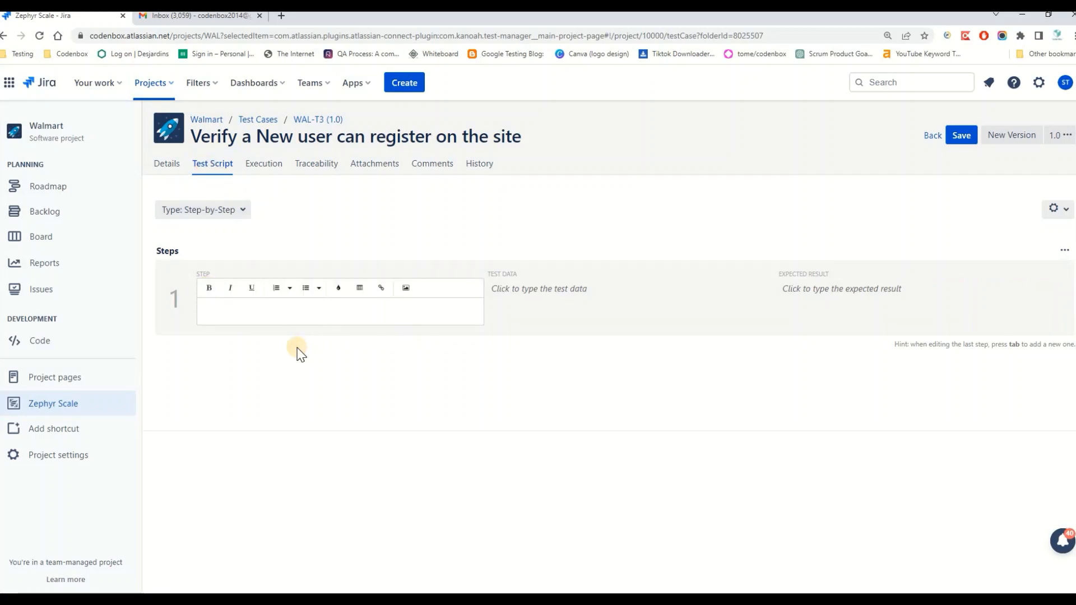
text(Open Application URL)
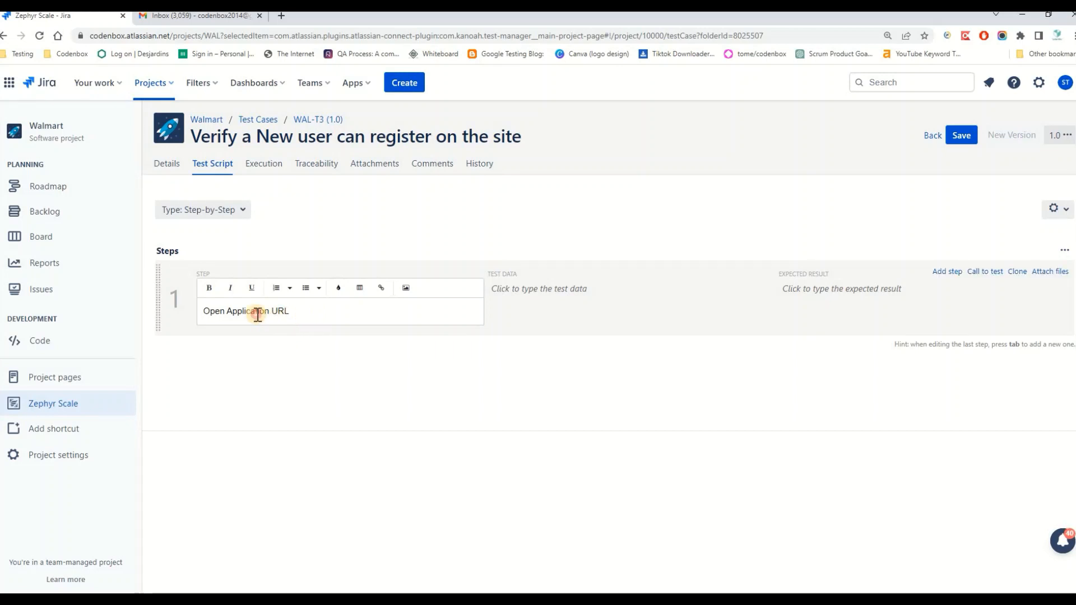
triple_click(198, 313)
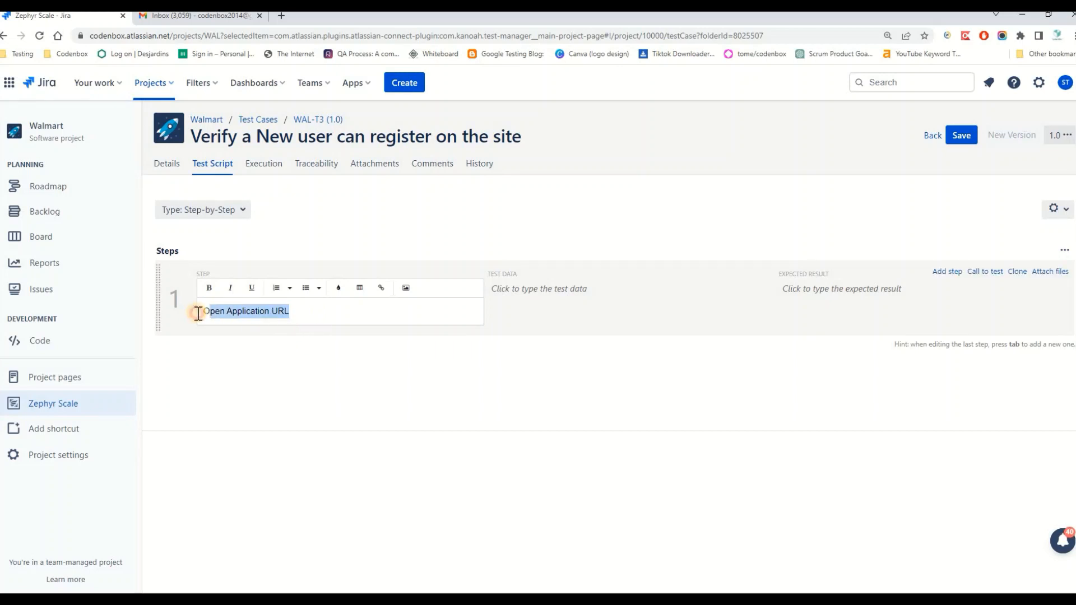
click(519, 310)
click(508, 295)
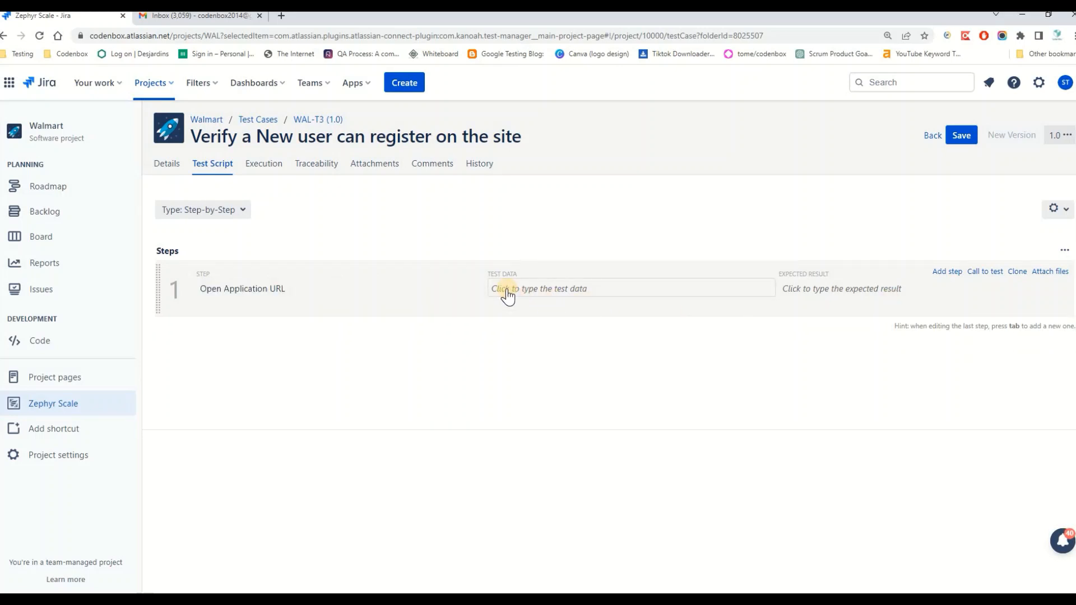
click(796, 293)
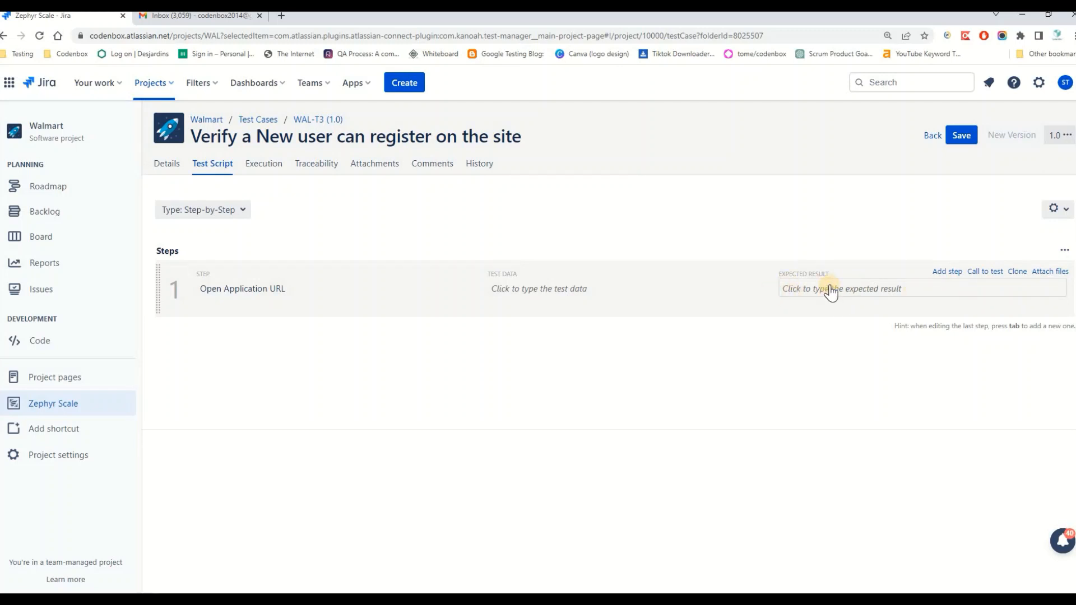
click(317, 309)
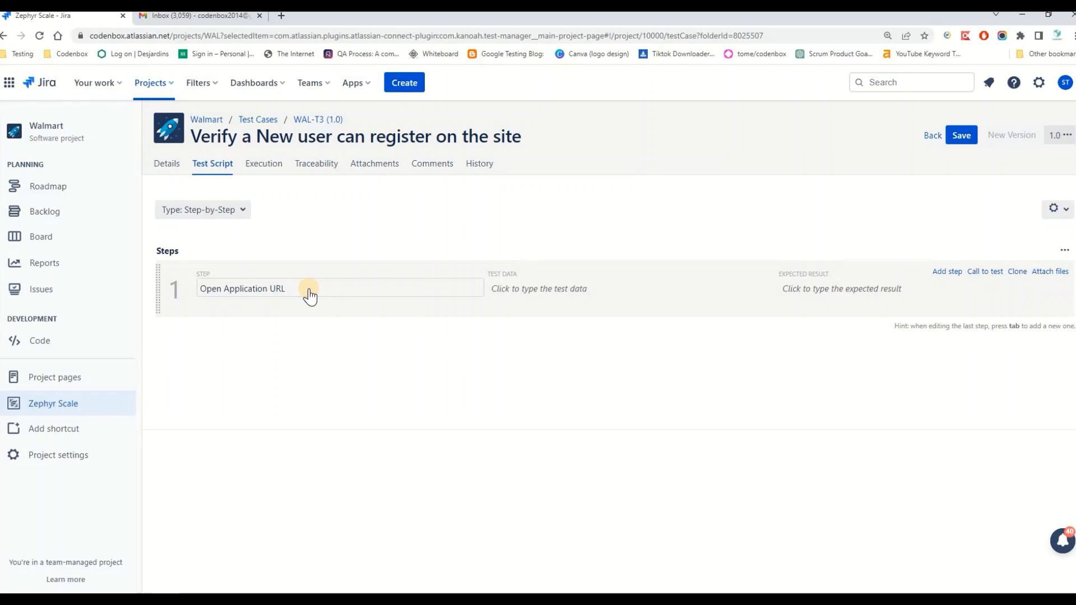
click(187, 337)
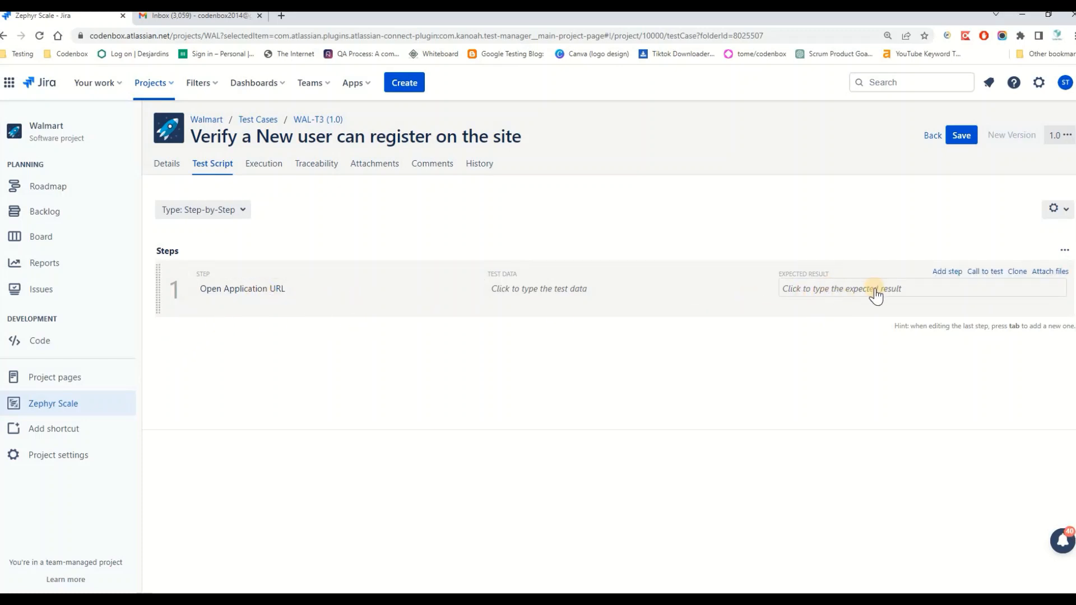
click(849, 298)
click(399, 296)
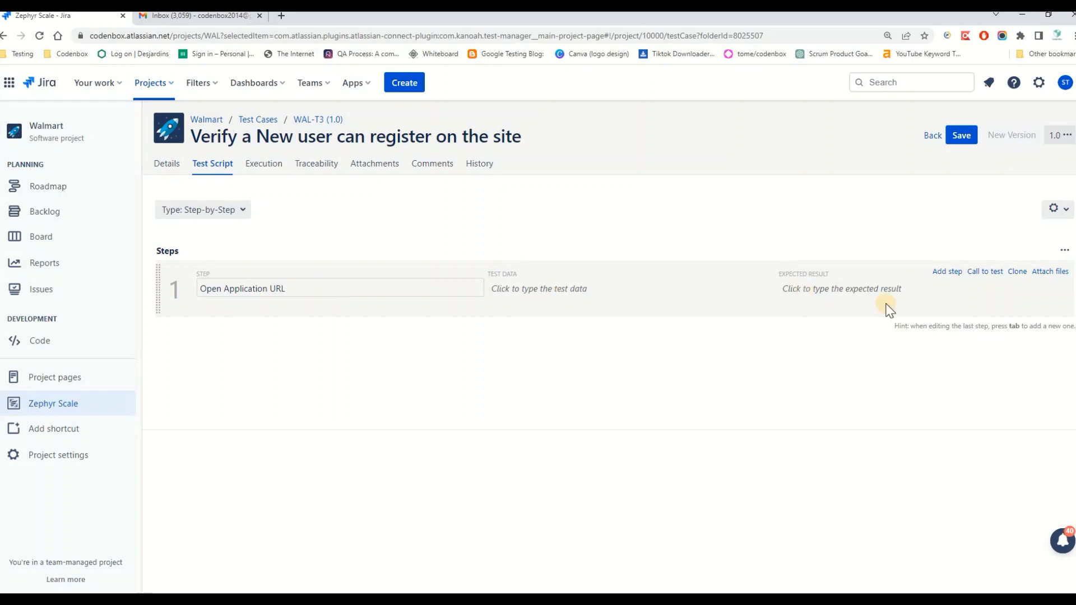
click(819, 297)
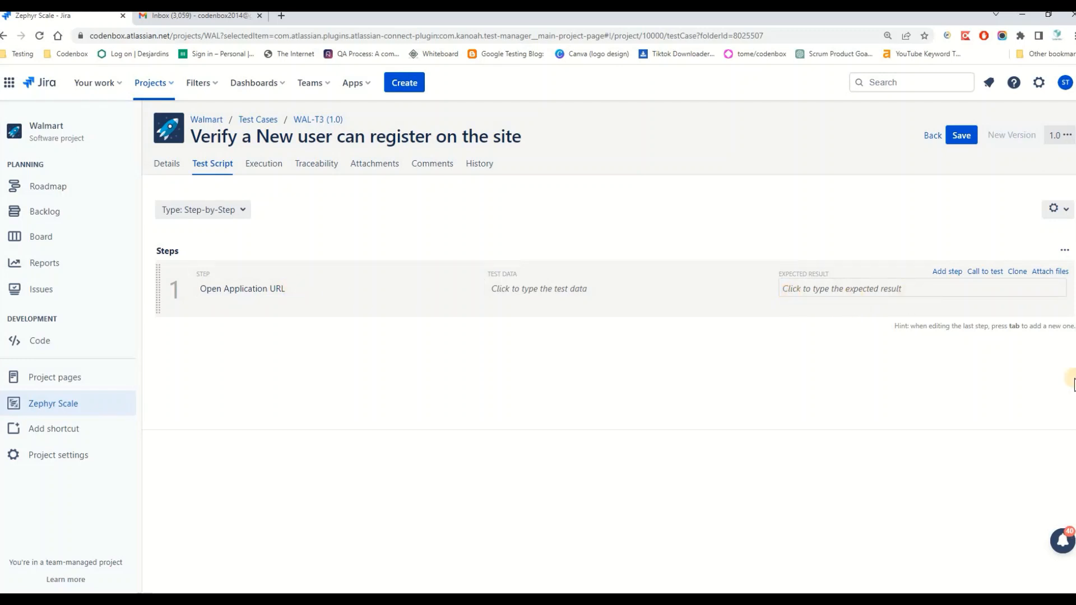
Step: Add a second step to the test script and copy "Click on Register link" from TC_DEALM_002's steps in the Excel workbook
mouse_move(950, 279)
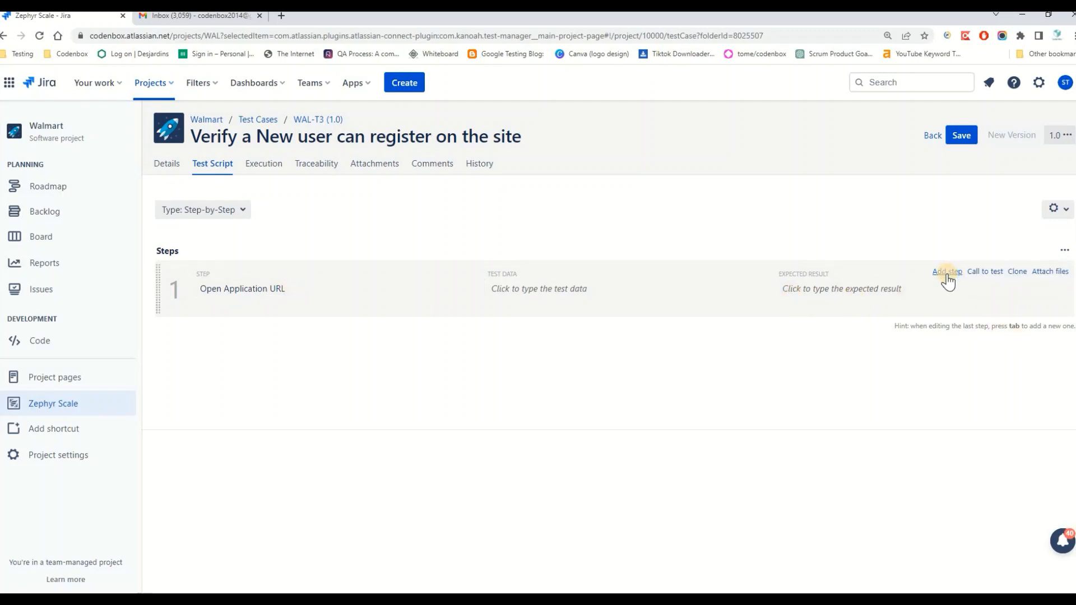
click(947, 273)
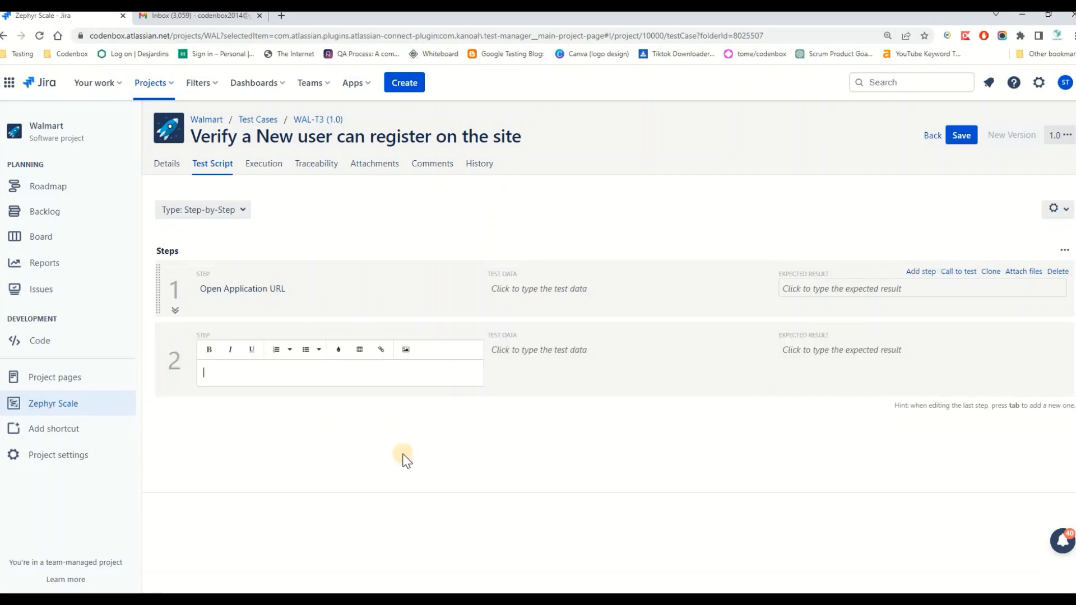
key(alt+Tab)
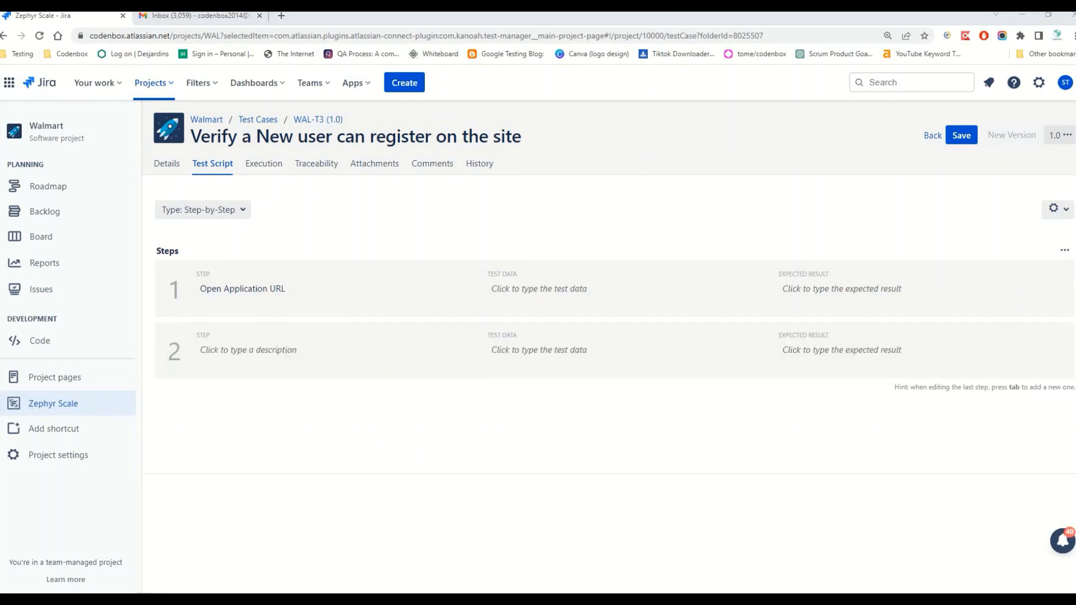
drag(537, 236, 610, 236)
key(ctrl+c)
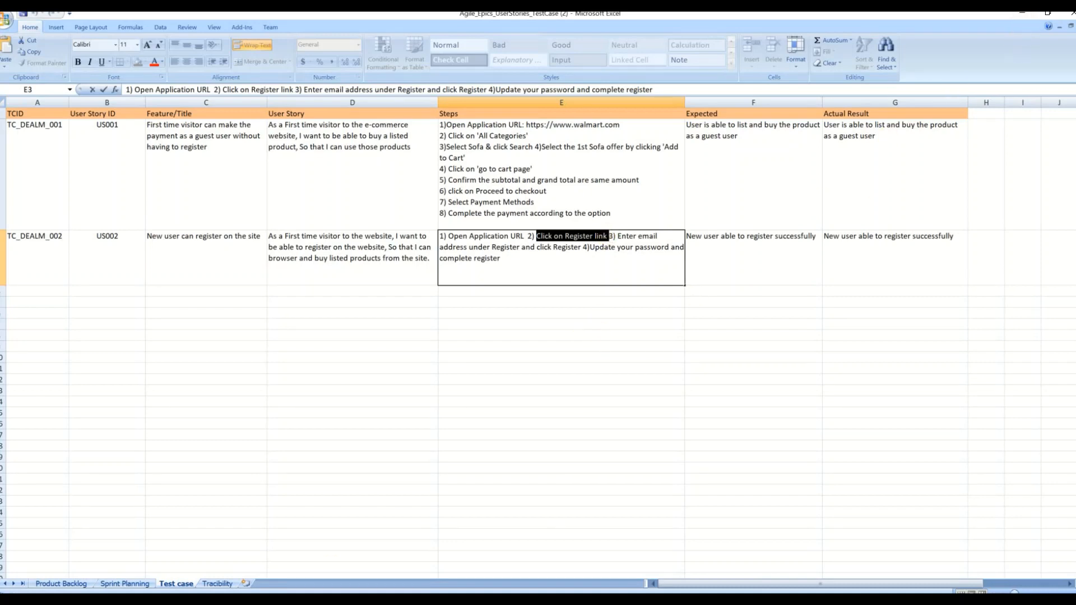
Step: Return to Jira and paste "Click on Register link" as the description of step 2
mouse_move(274, 585)
click(382, 510)
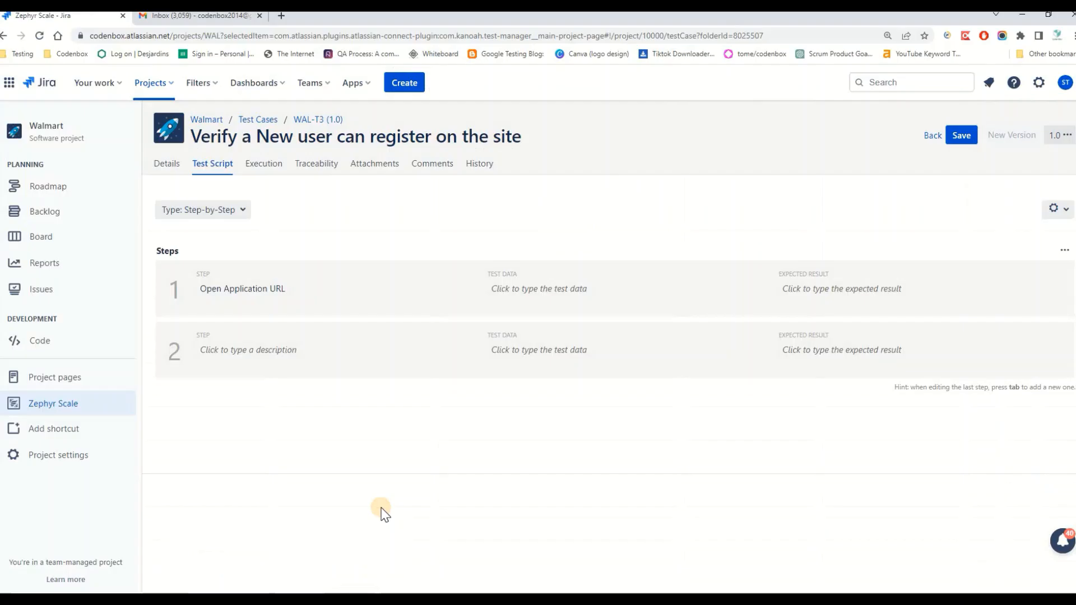
click(230, 354)
key(ctrl+v)
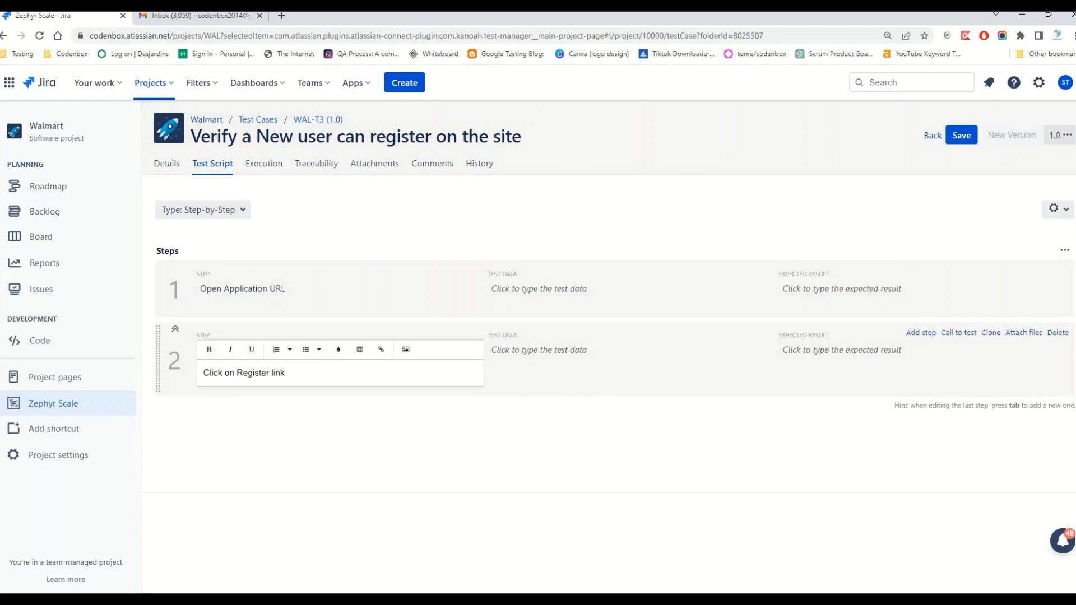
Step: Switch to the Excel workbook and copy TC_DEALM_002's third step, "Enter email address under Register and click Register"
key(alt+Tab)
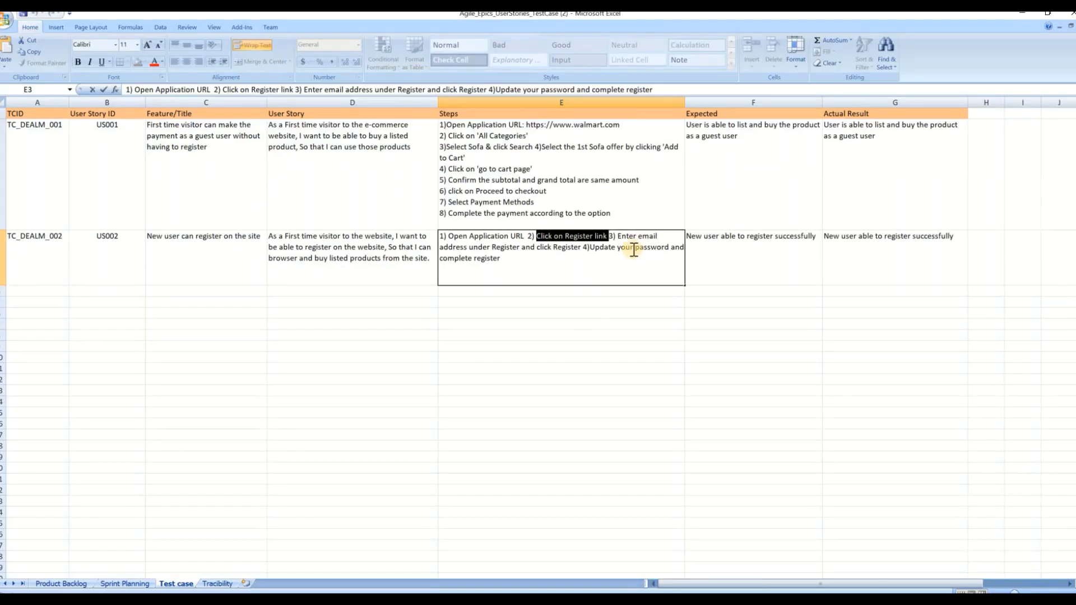
drag(617, 237, 583, 249)
key(ctrl+c)
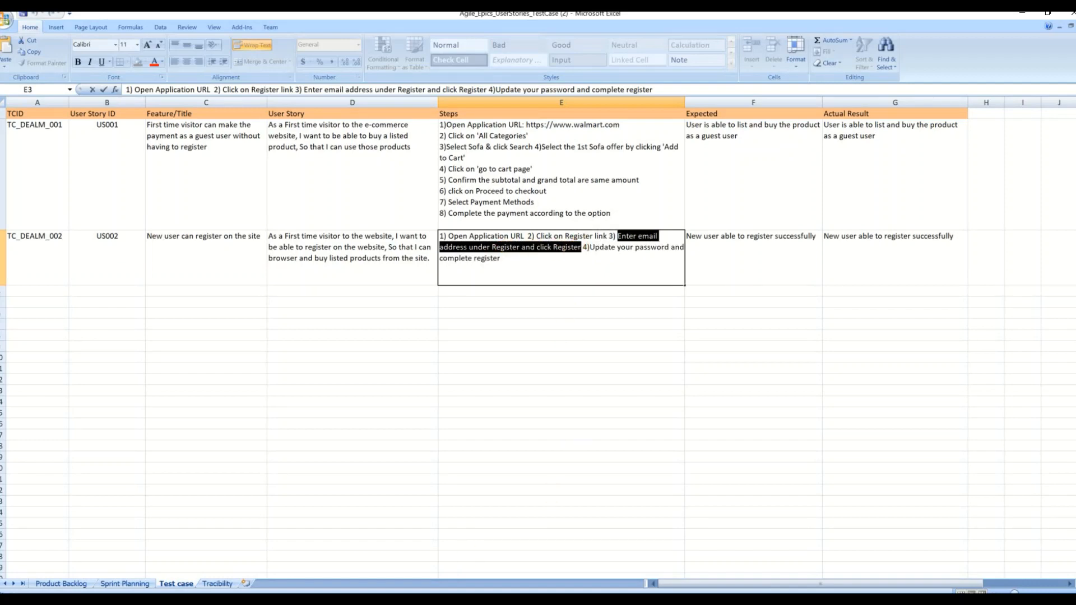
Step: Return to Jira, add a third step to the test script and paste "Enter email address under Register and click Register" as its description
click(359, 555)
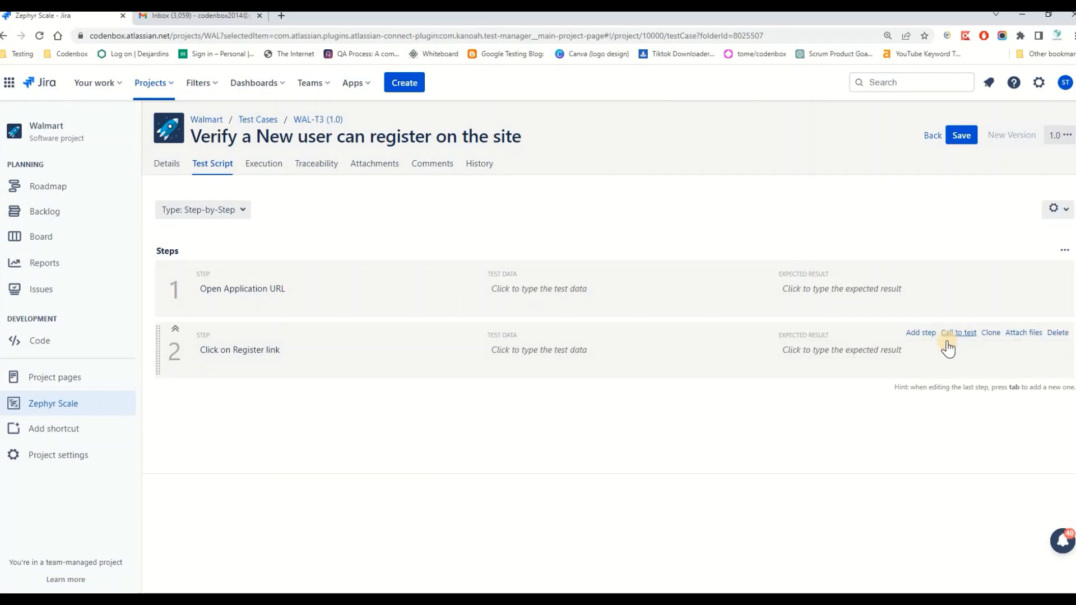
click(921, 333)
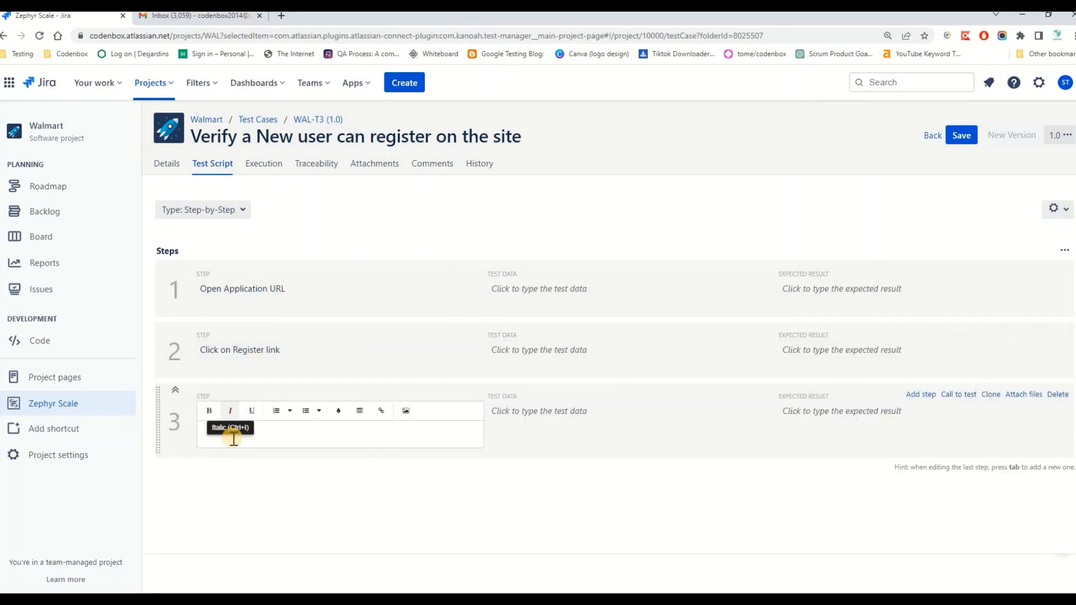
key(ctrl+v)
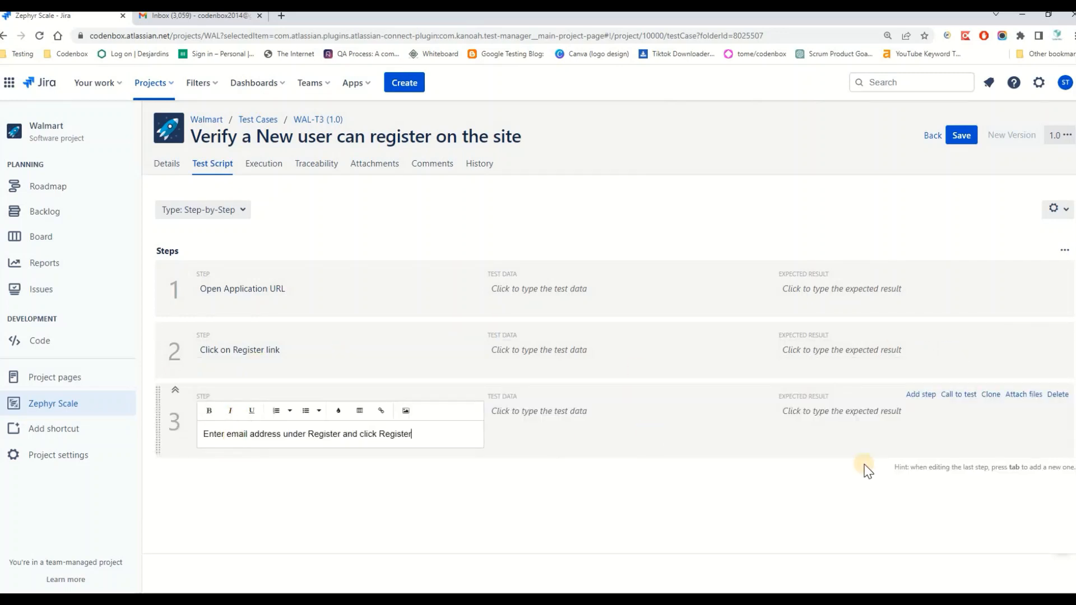
Step: Add a fourth step to the test script and copy "Update your password and complete register" from TC_DEALM_002's steps in the Excel workbook
click(921, 394)
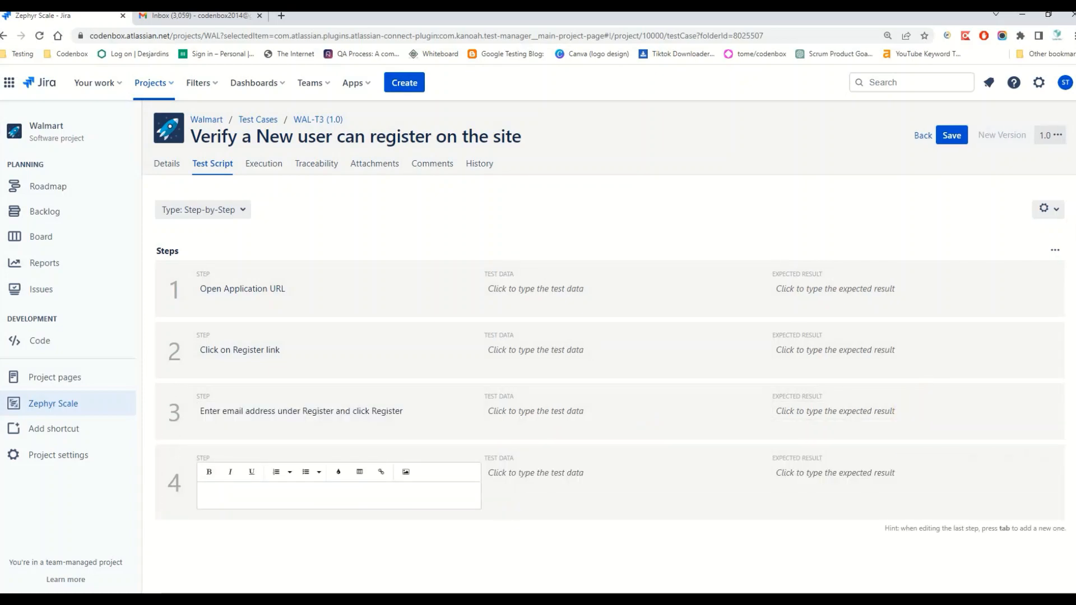
key(alt+Tab)
click(592, 247)
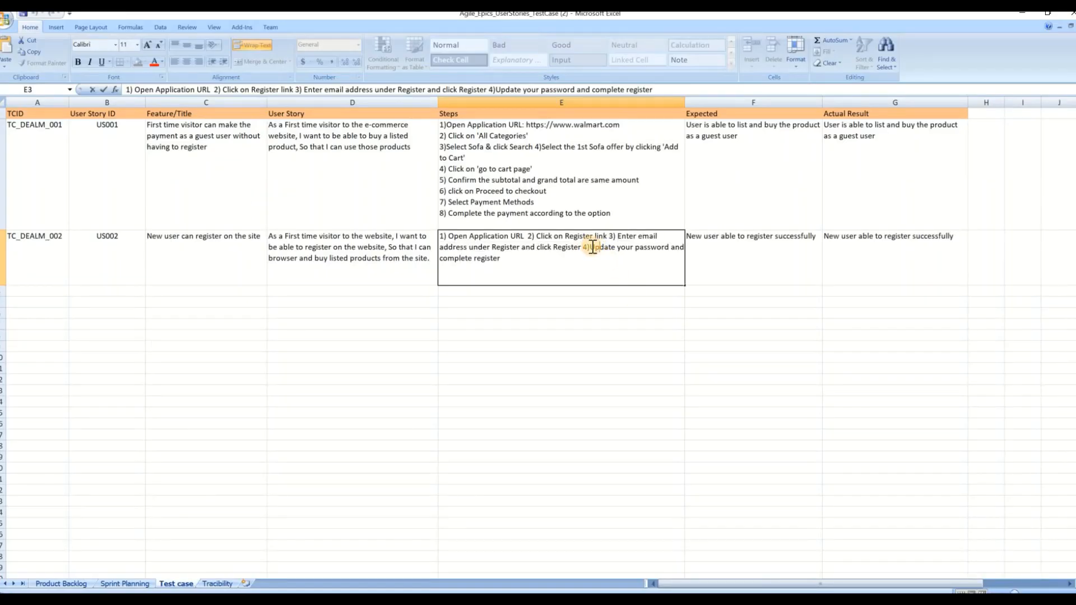
shift+click(620, 258)
key(ctrl+c)
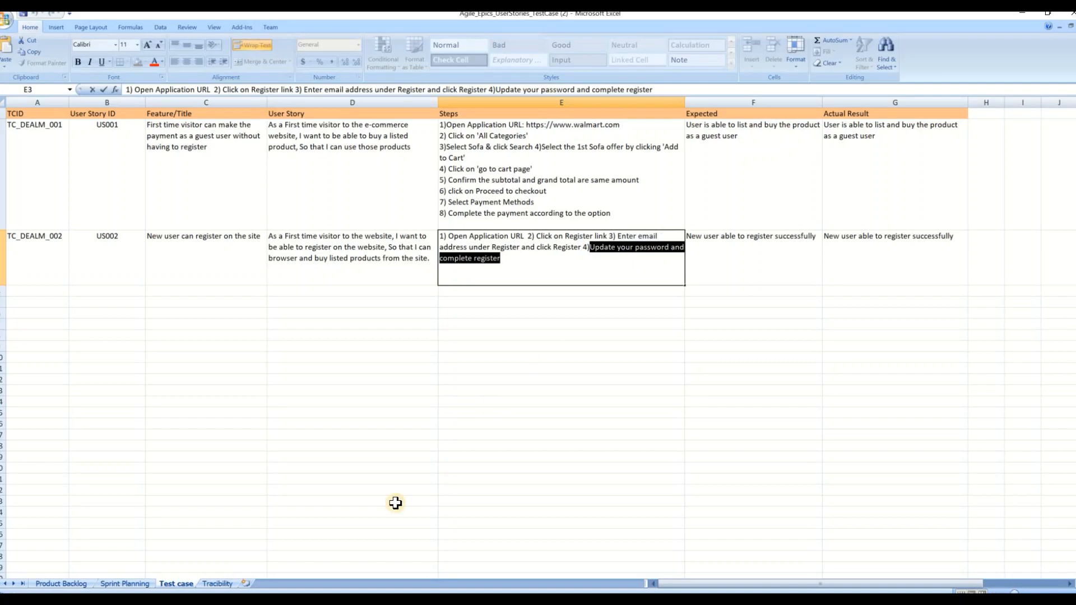
Step: Return to Jira and paste "Update your password and complete register" as the description of step 4
click(339, 583)
click(224, 552)
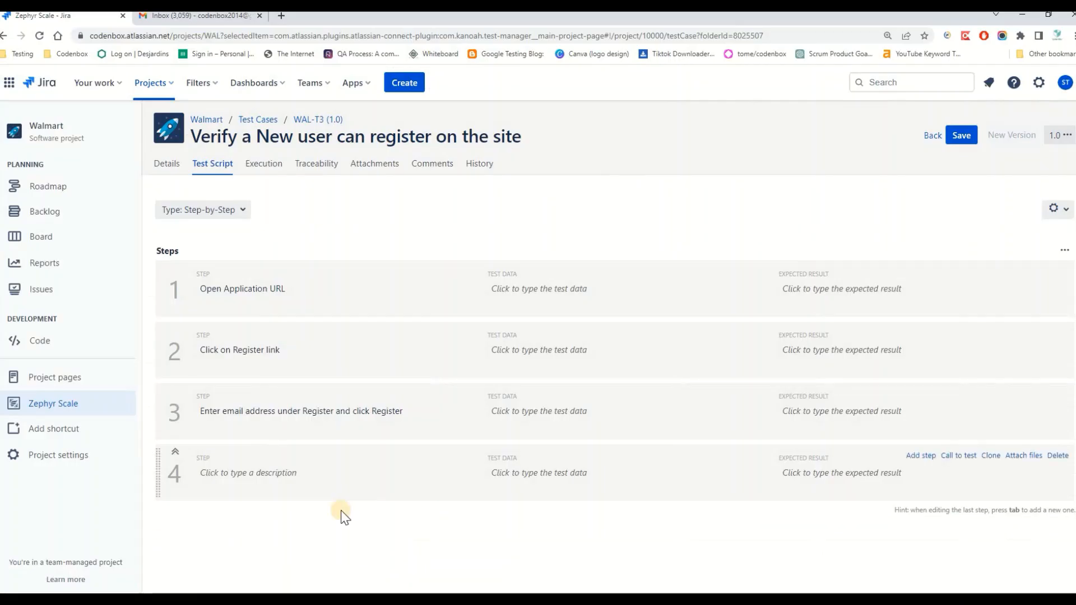
click(234, 478)
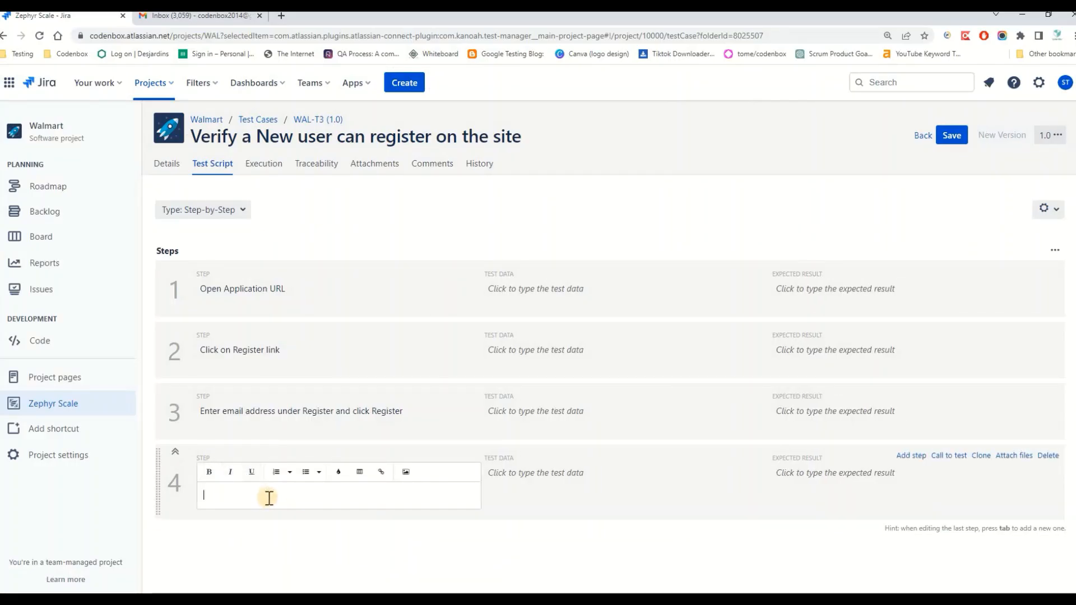
key(ctrl+v)
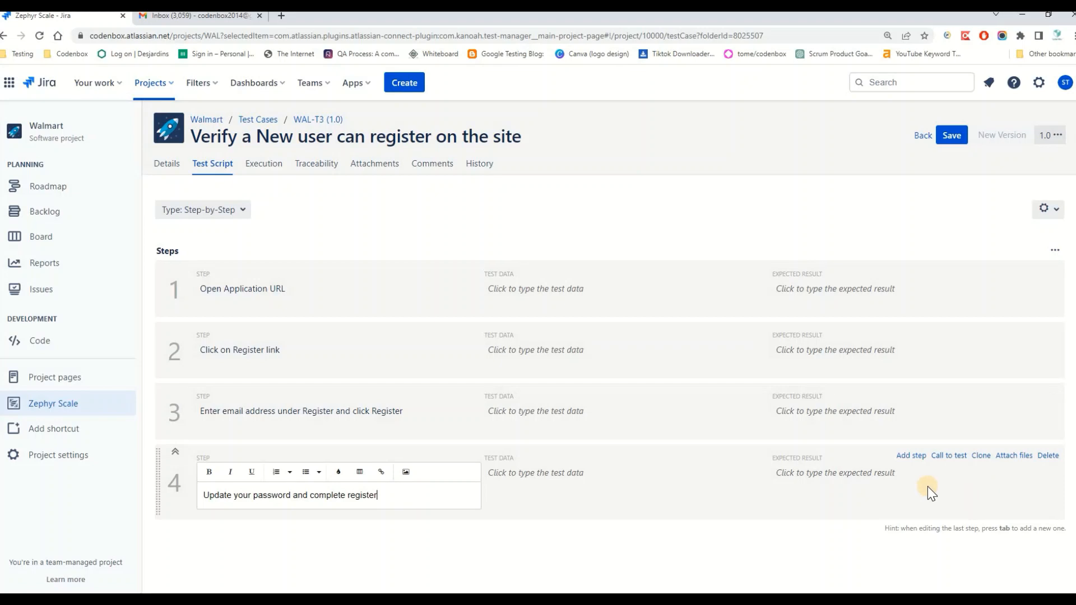
click(808, 489)
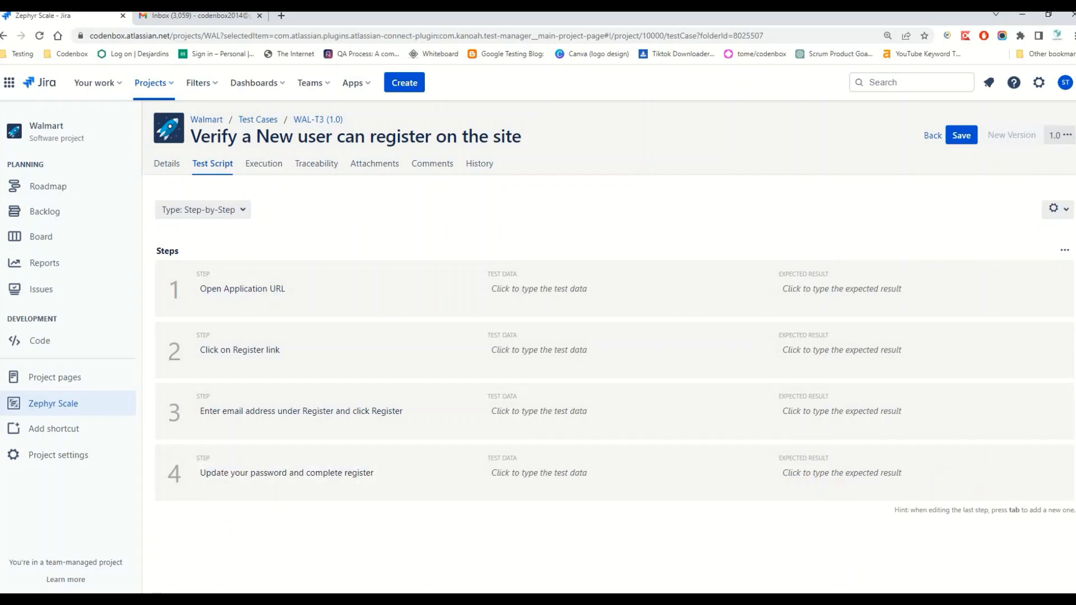
Step: Switch to the Excel workbook and copy TC_DEALM_002's expected result, "New user able to register successfully"
key(alt+Tab)
click(698, 240)
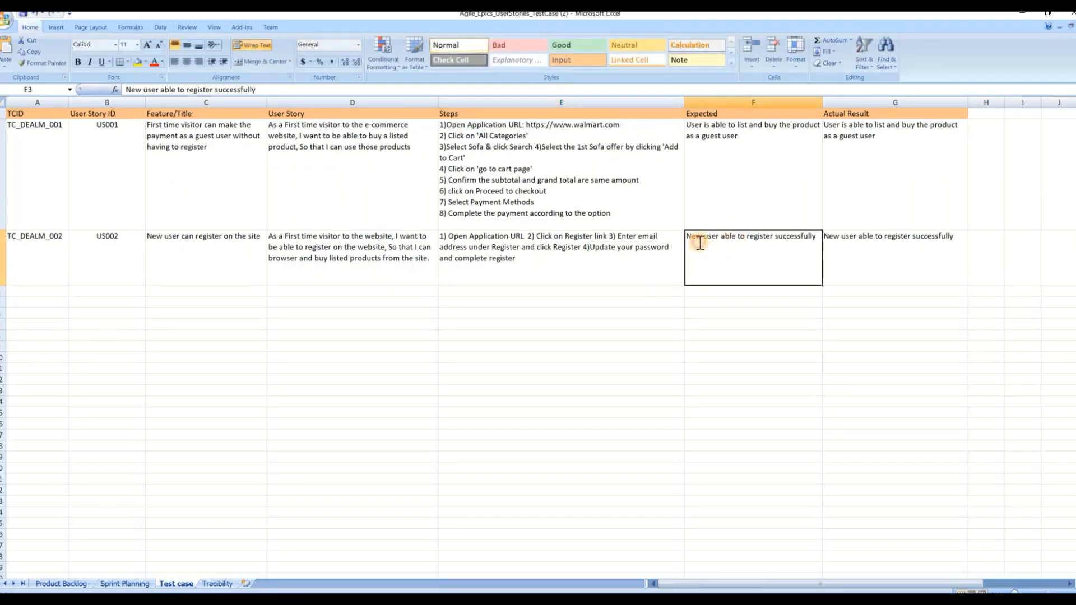
double_click(701, 243)
drag(817, 236, 675, 253)
key(ctrl+c)
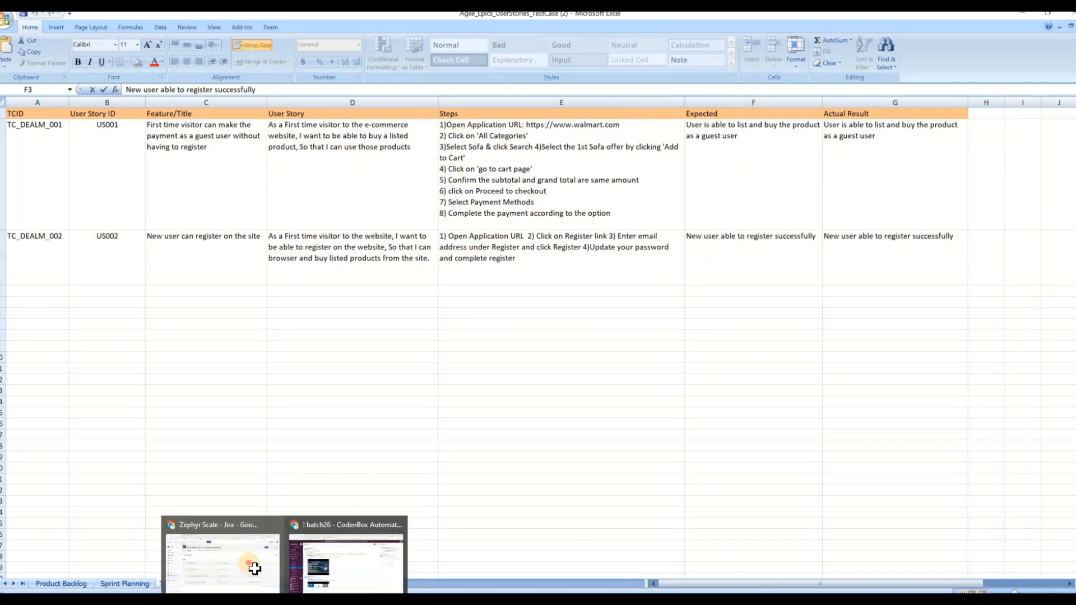
Step: Return to Jira, paste "New user able to register successfully" as step 4's expected result and save the test case
click(247, 561)
click(824, 475)
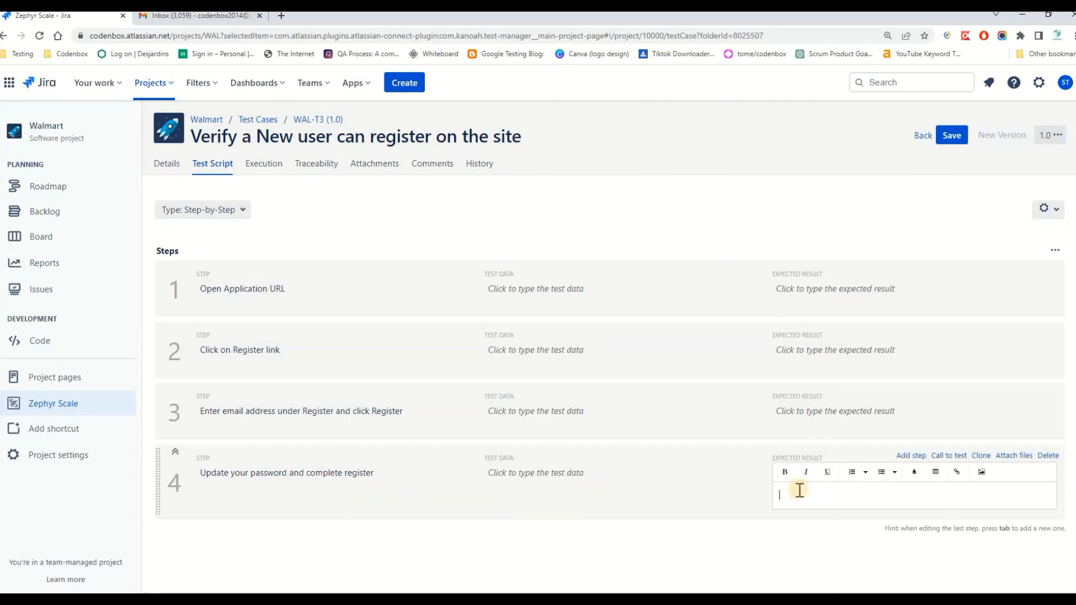
key(ctrl+v)
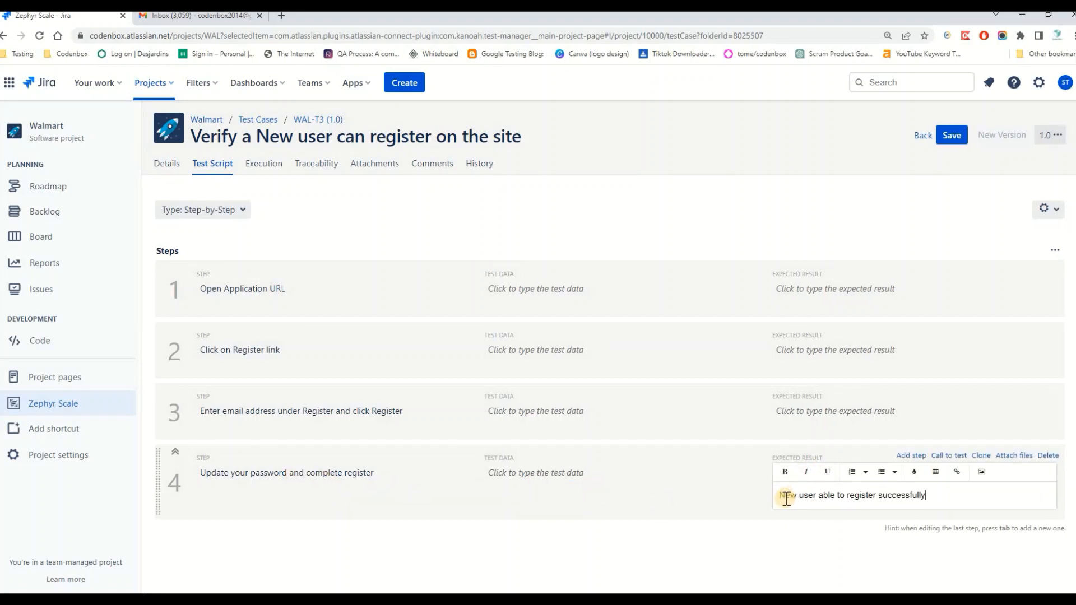
click(819, 499)
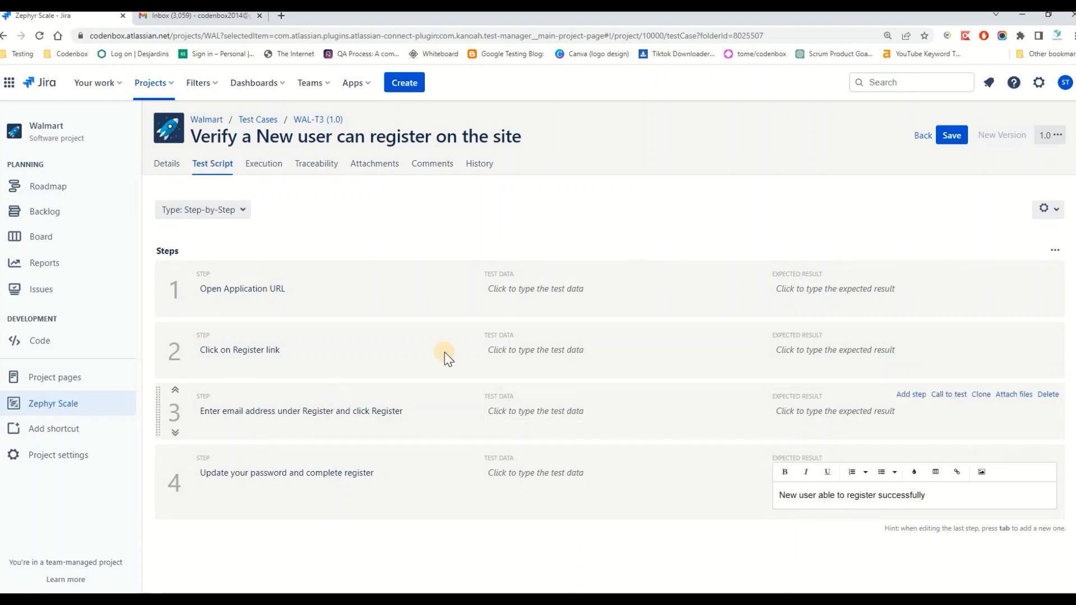
click(951, 135)
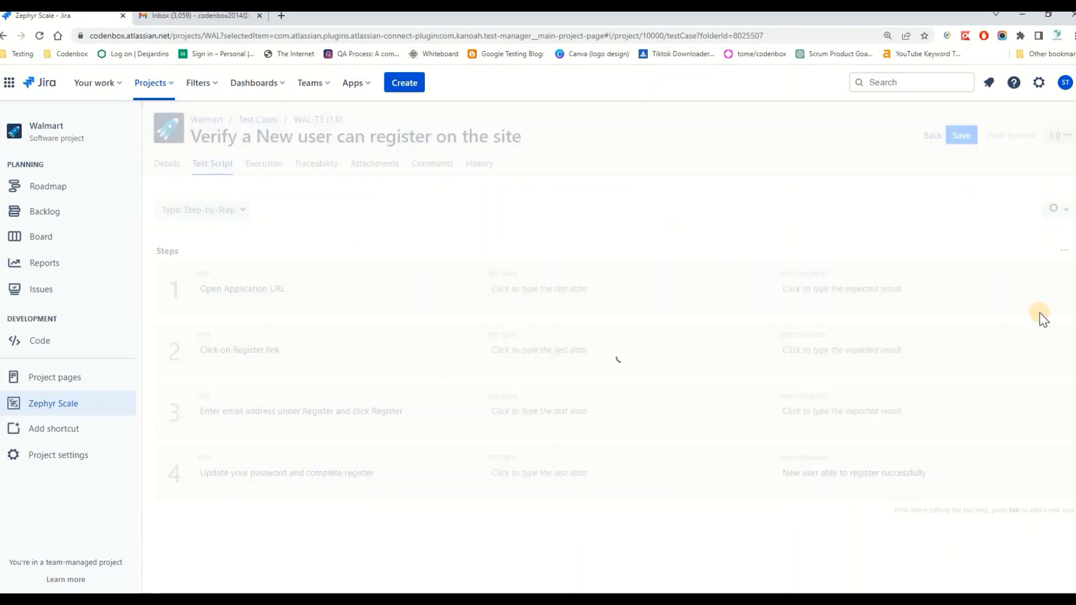
Step: Review the test case's Execution, Traceability, Attachments and Details sections and return to the list of test cases
click(262, 163)
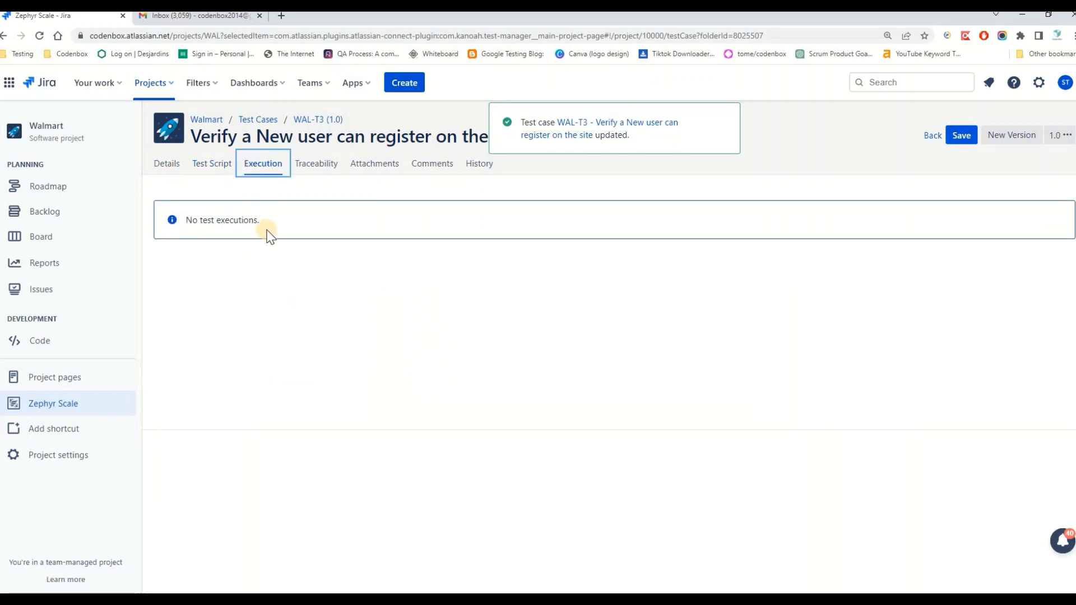
click(313, 168)
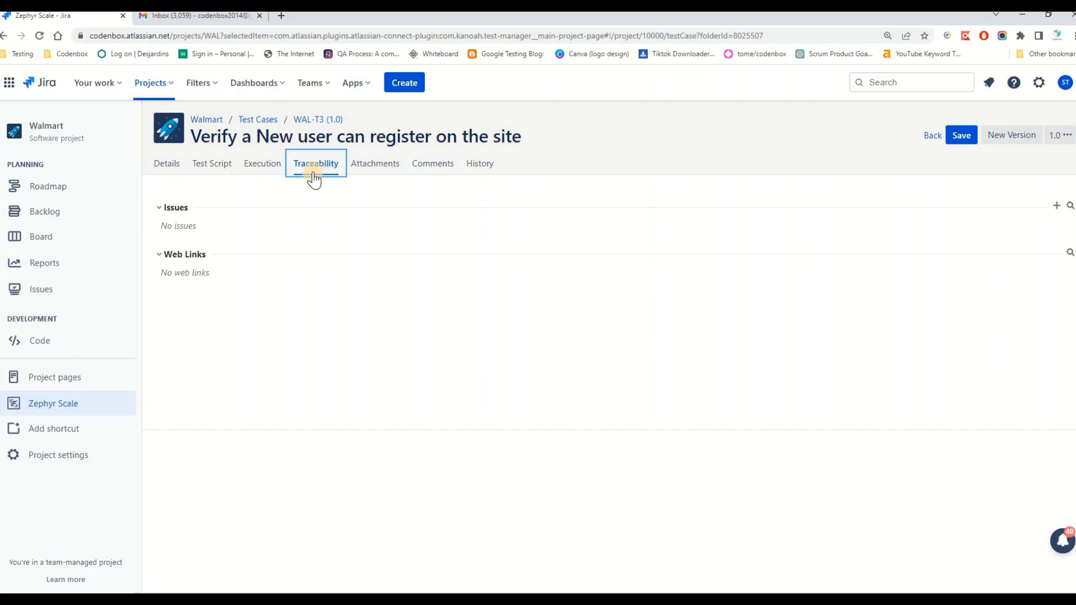
click(375, 166)
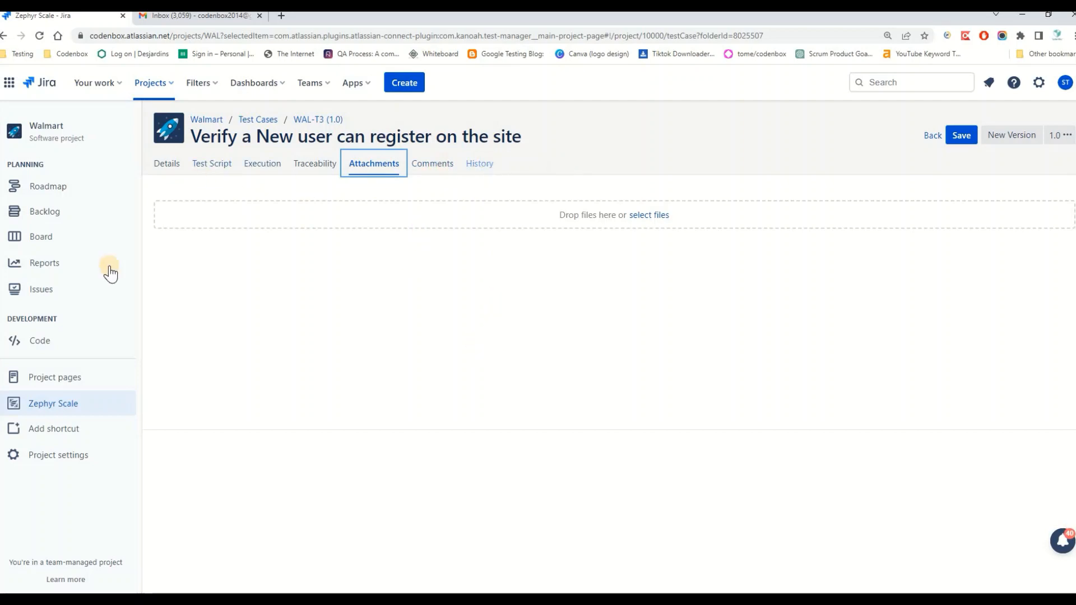
click(165, 168)
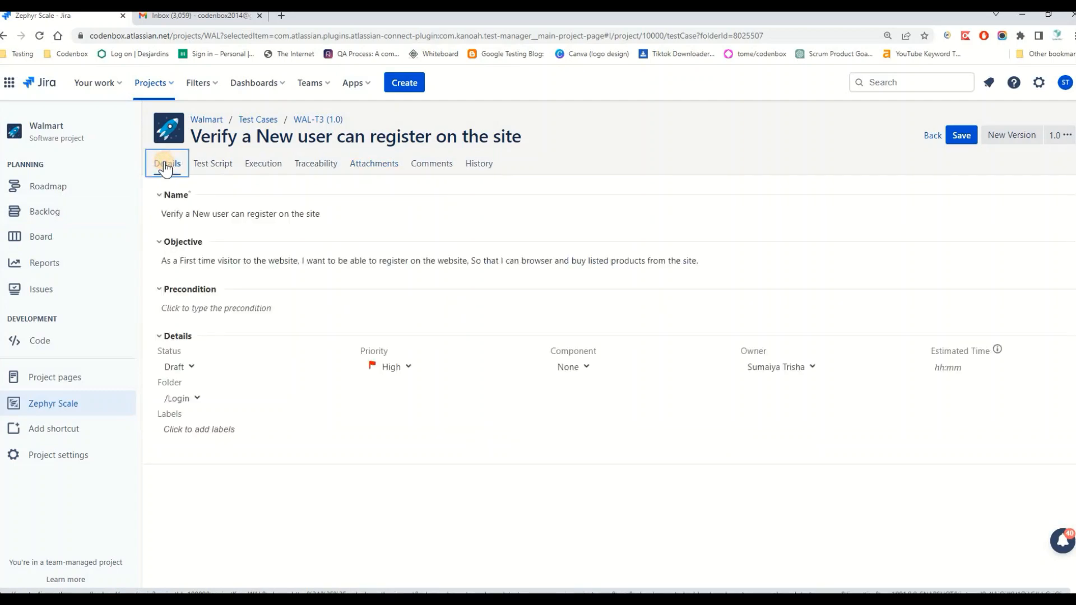
click(268, 119)
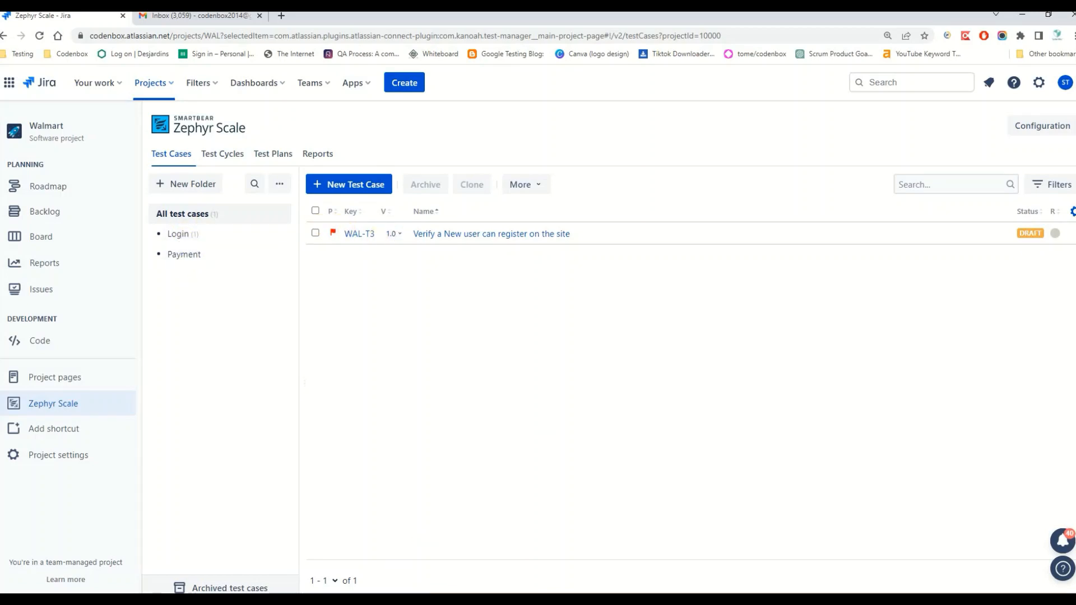
Step: Switch to the Excel workbook and select the full feature title text of TC_DEALM_001
key(alt+Tab)
click(336, 145)
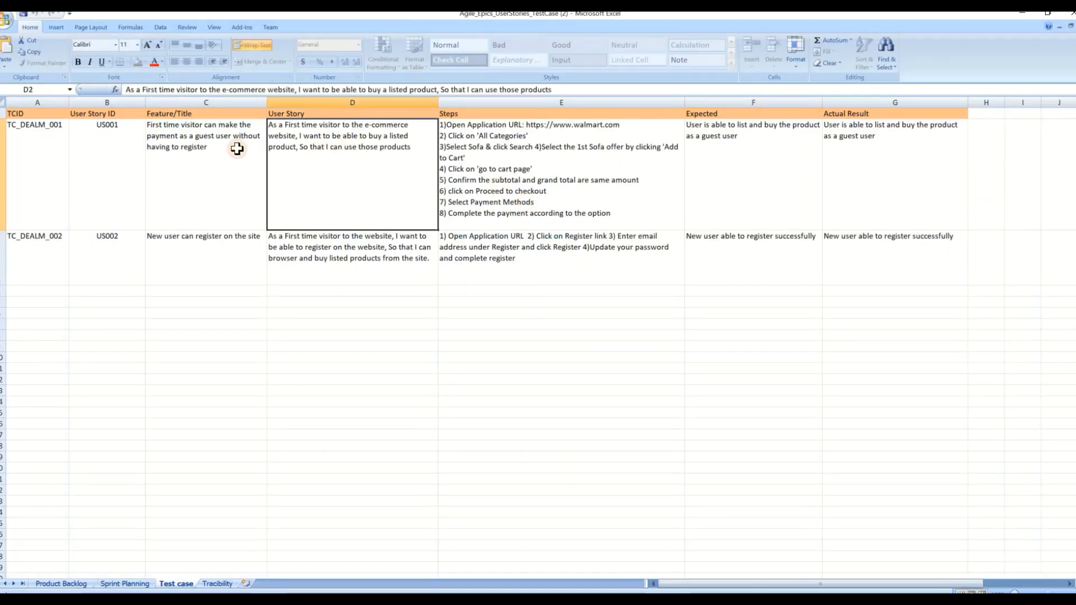
click(237, 149)
double_click(217, 148)
drag(209, 148, 141, 126)
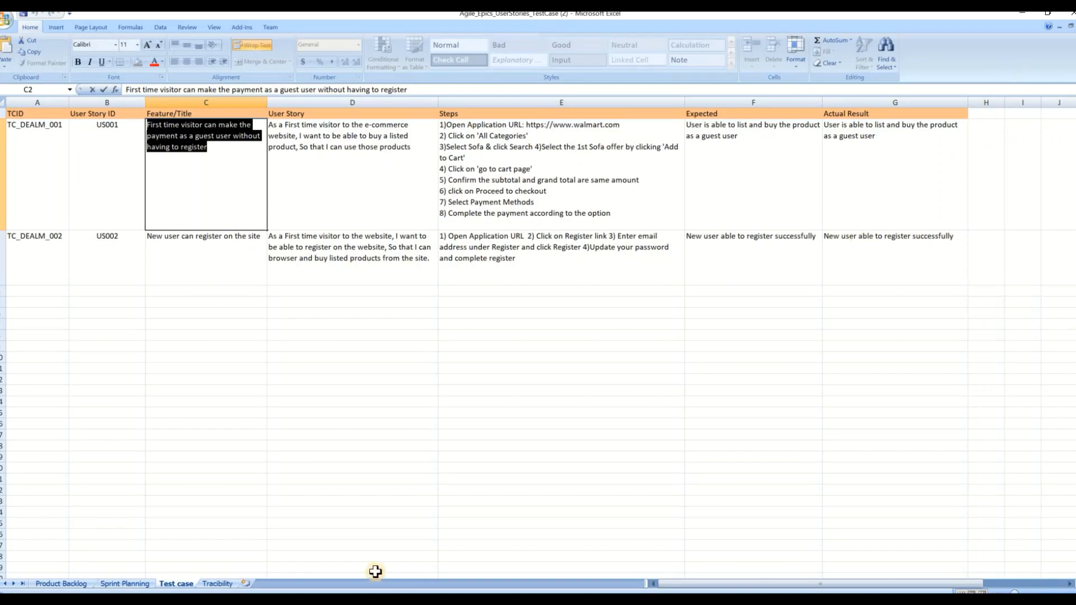
Step: Return to Jira and start a new test case named "Verify First time visitor can make the payment as a guest user without having to register"
click(225, 566)
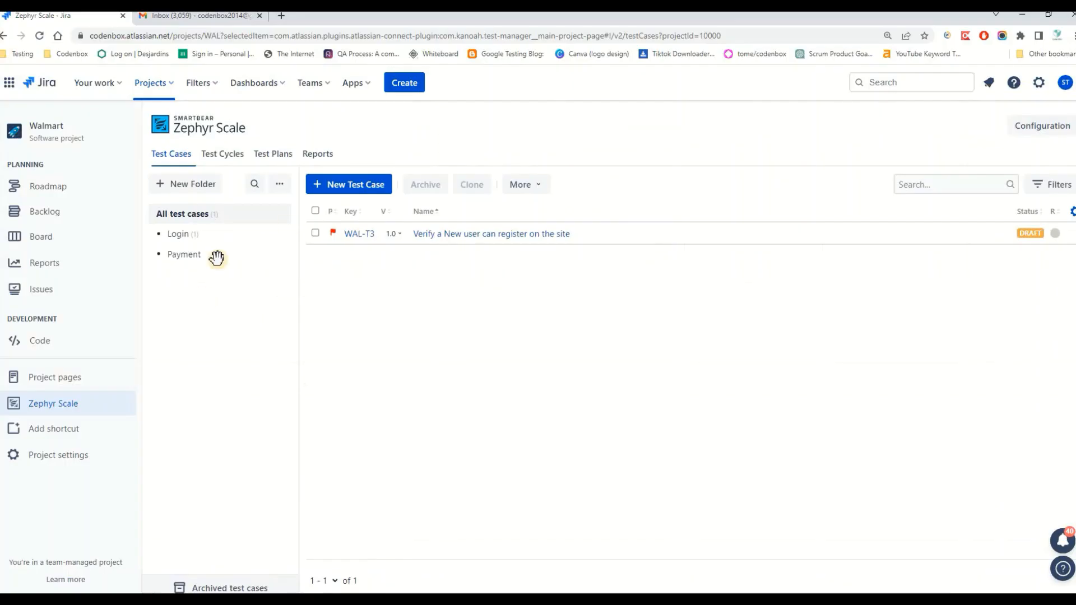
click(345, 186)
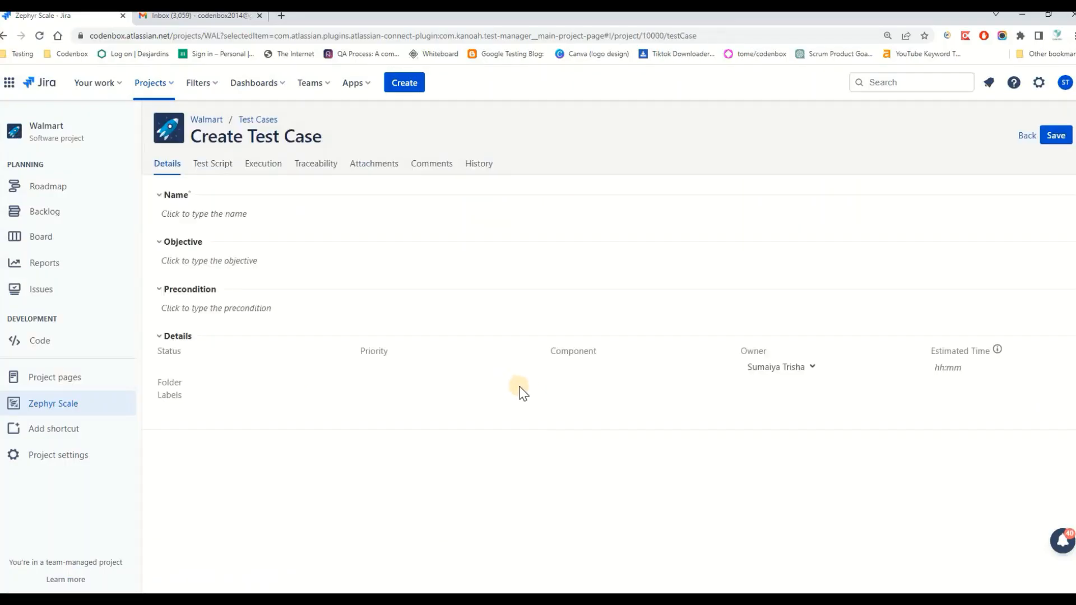
click(188, 214)
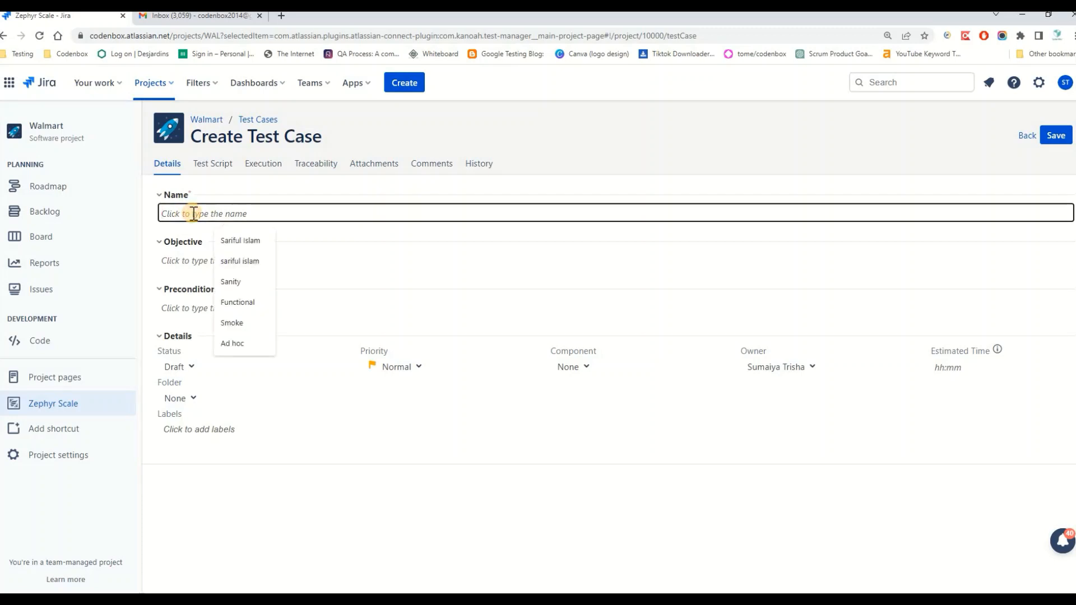
text(Verify)
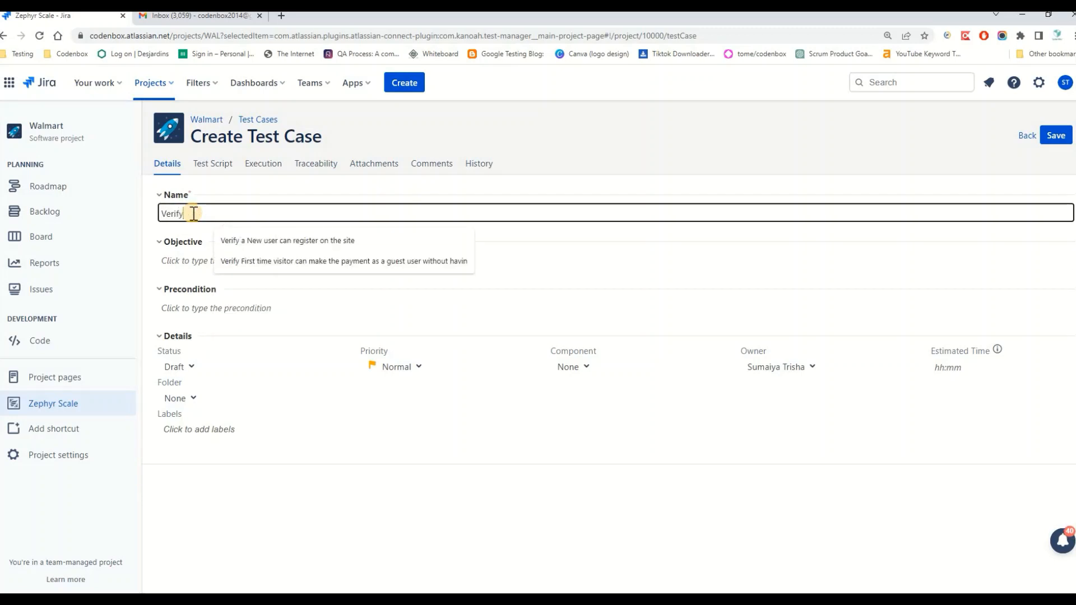
text( F)
key(Return)
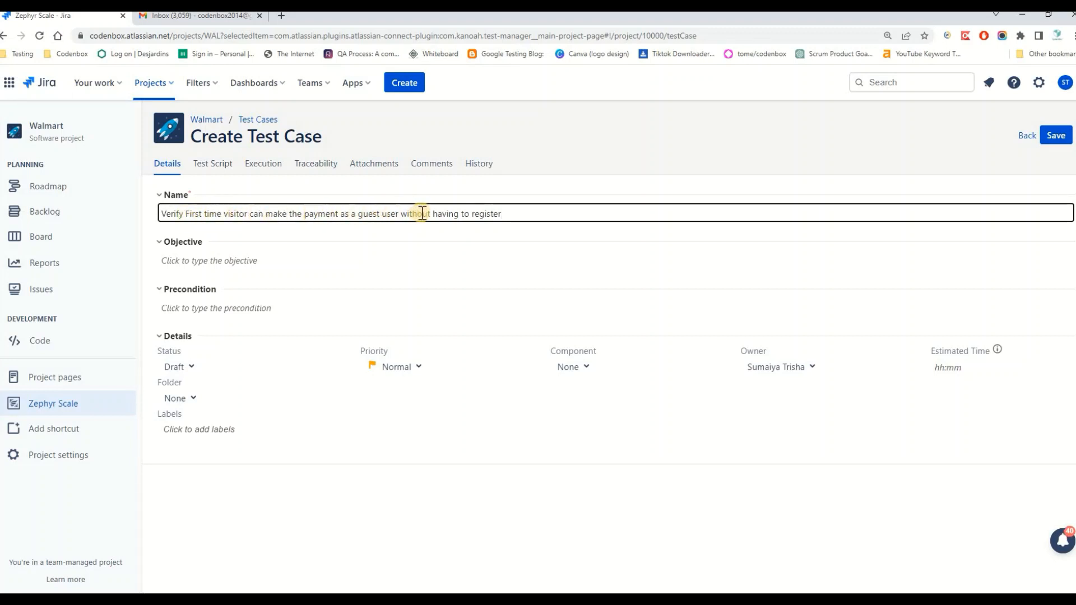
Step: Reword the end of the new test case's name to "without having registered account"
click(470, 214)
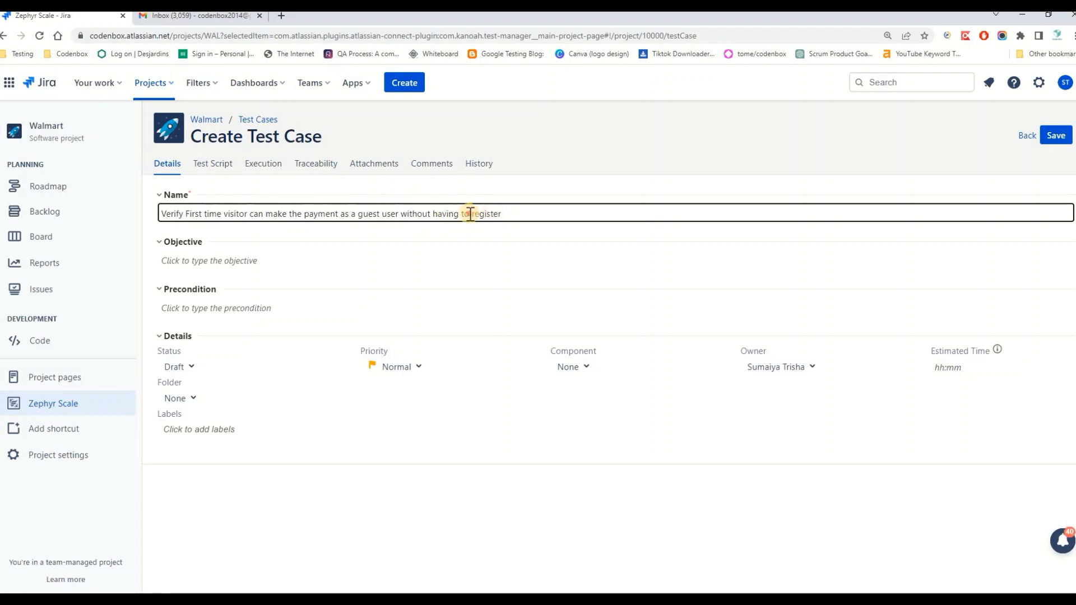
key(BackSpace)
key(BackSpace)
click(503, 211)
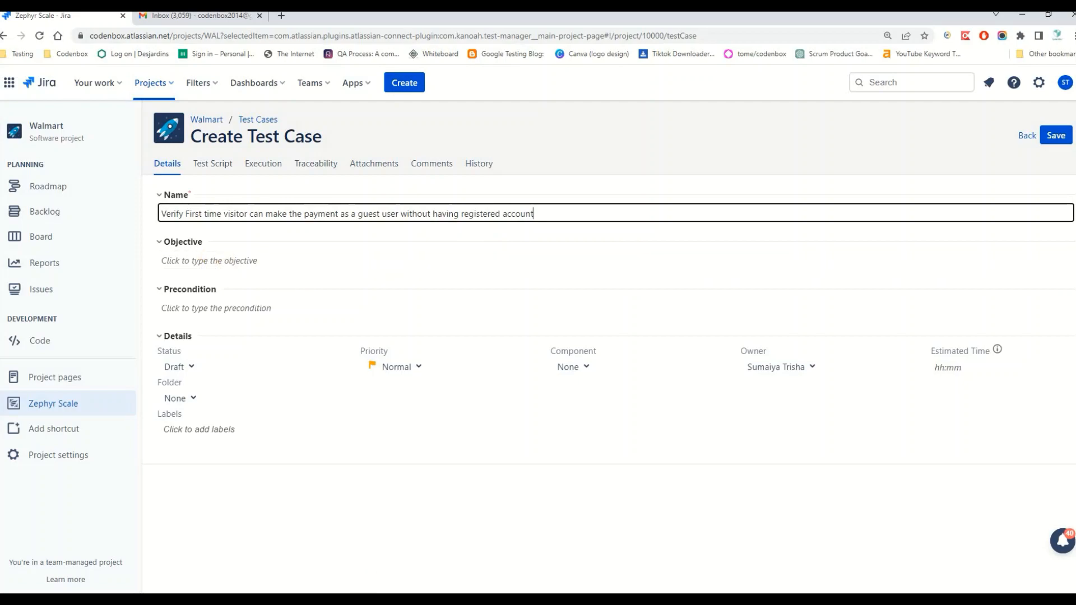
Step: Switch to the Excel workbook and copy the user story text of TC_DEALM_001
key(alt+Tab)
click(322, 164)
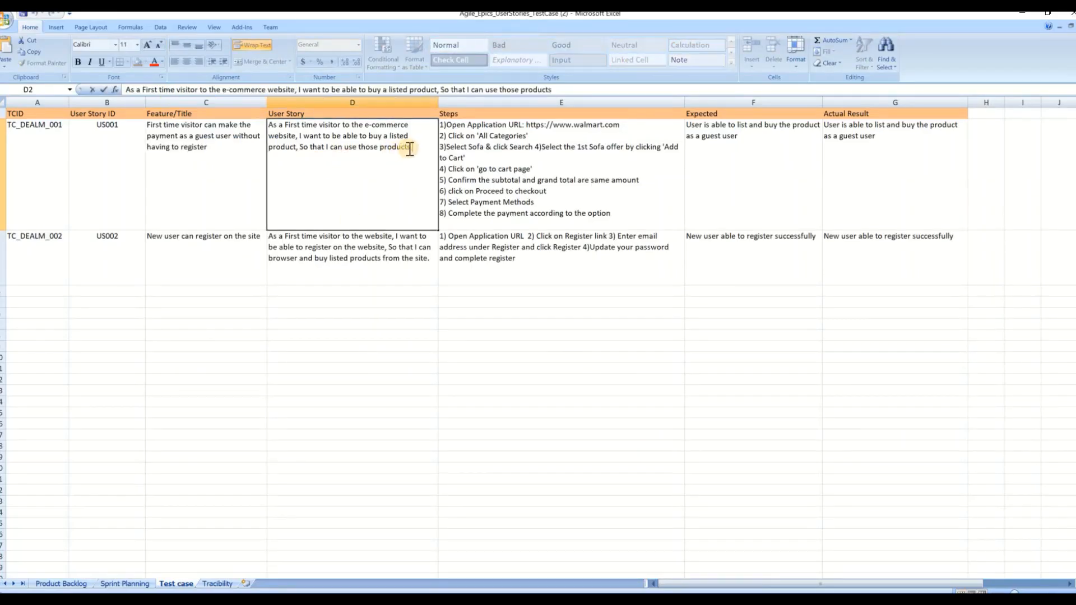
drag(401, 141, 269, 124)
key(ctrl+c)
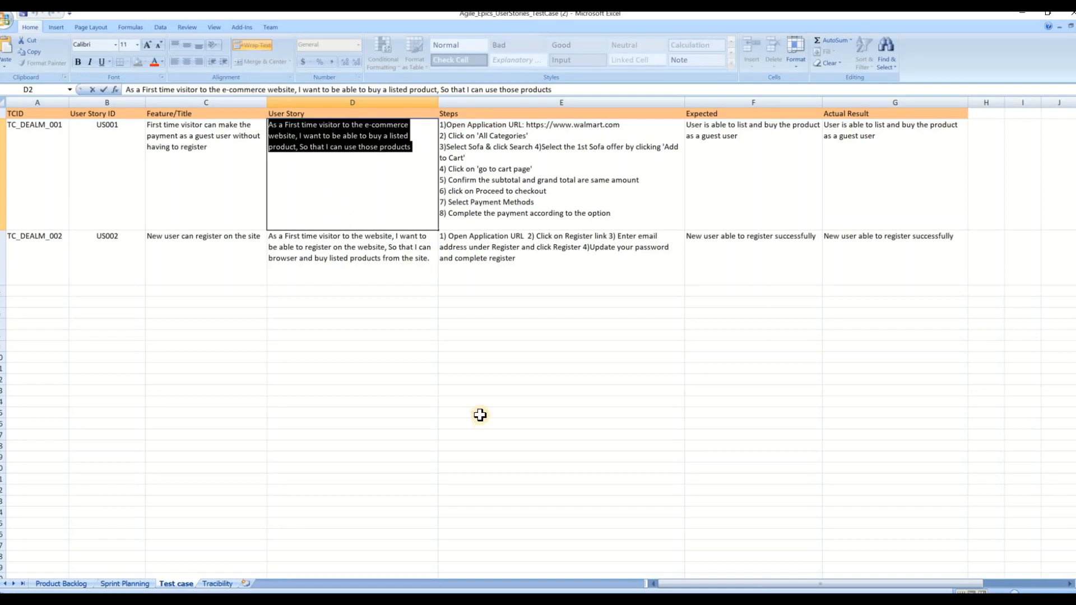
Step: Return to Jira and paste the copied TC_DEALM_001 user story as the new test case's objective
click(224, 555)
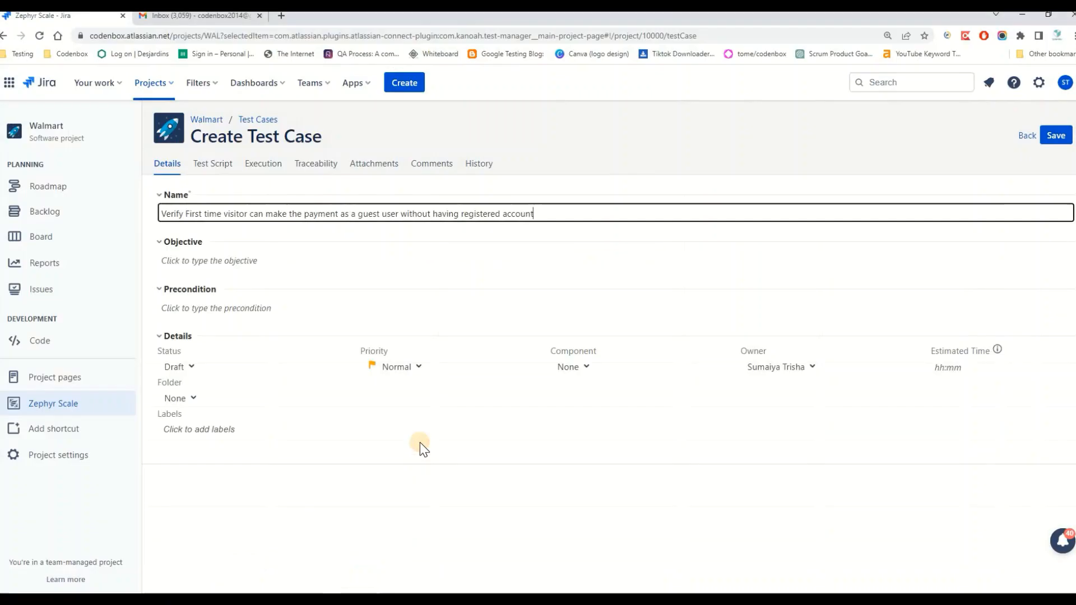
click(196, 262)
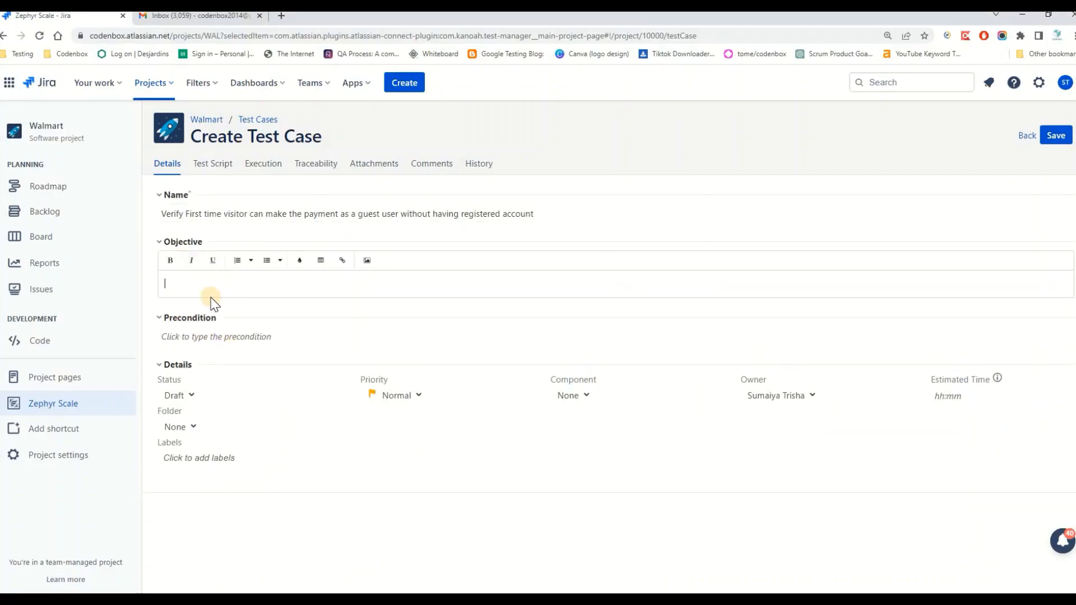
key(ctrl+v)
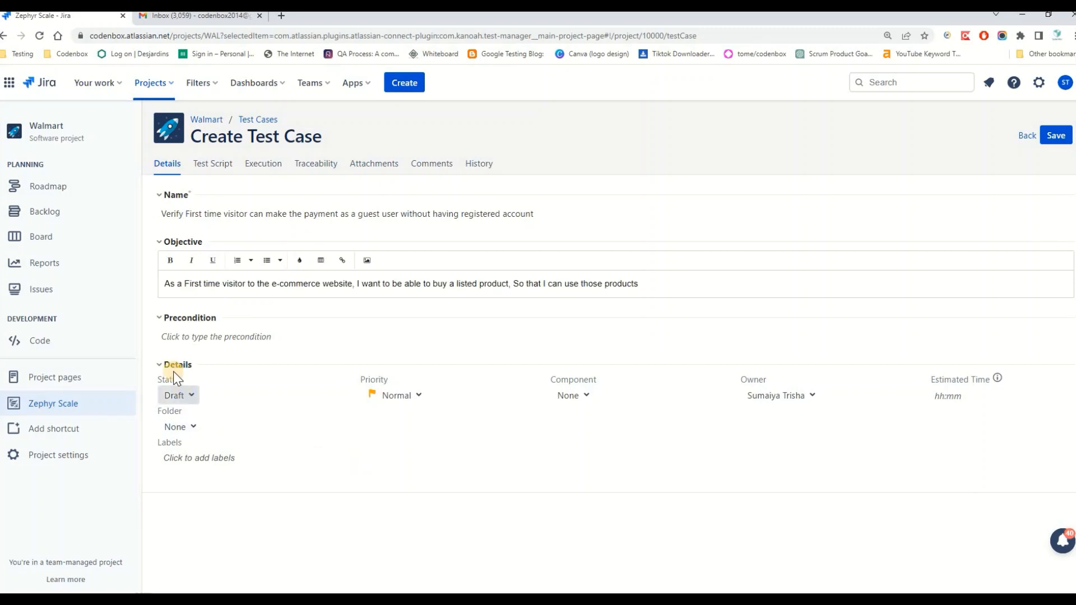
Step: Assign the new test case to the /Payment folder, set its priority to High and save it
click(193, 428)
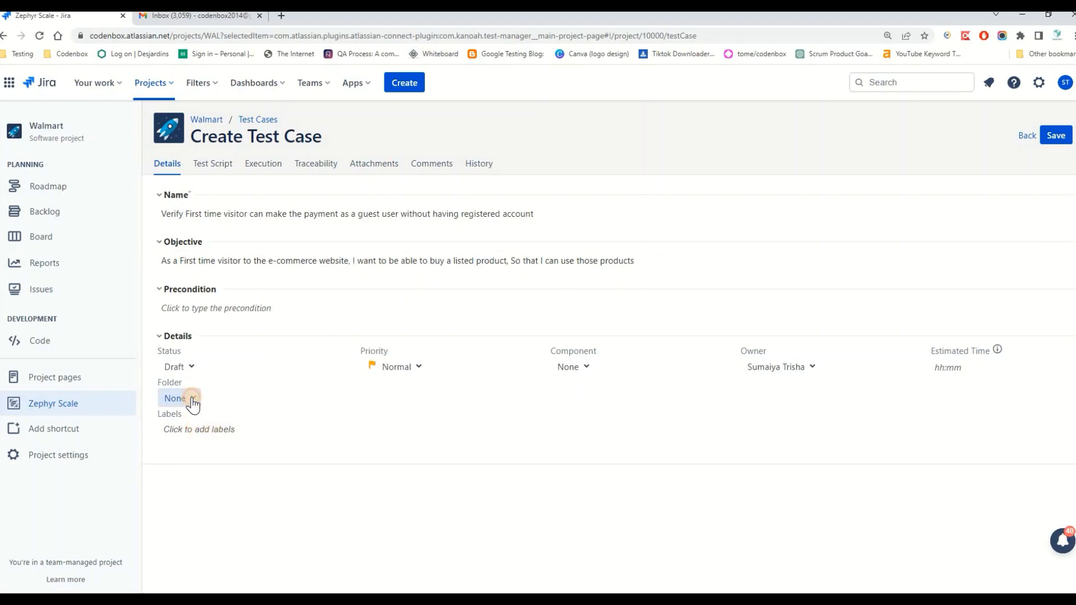
click(192, 399)
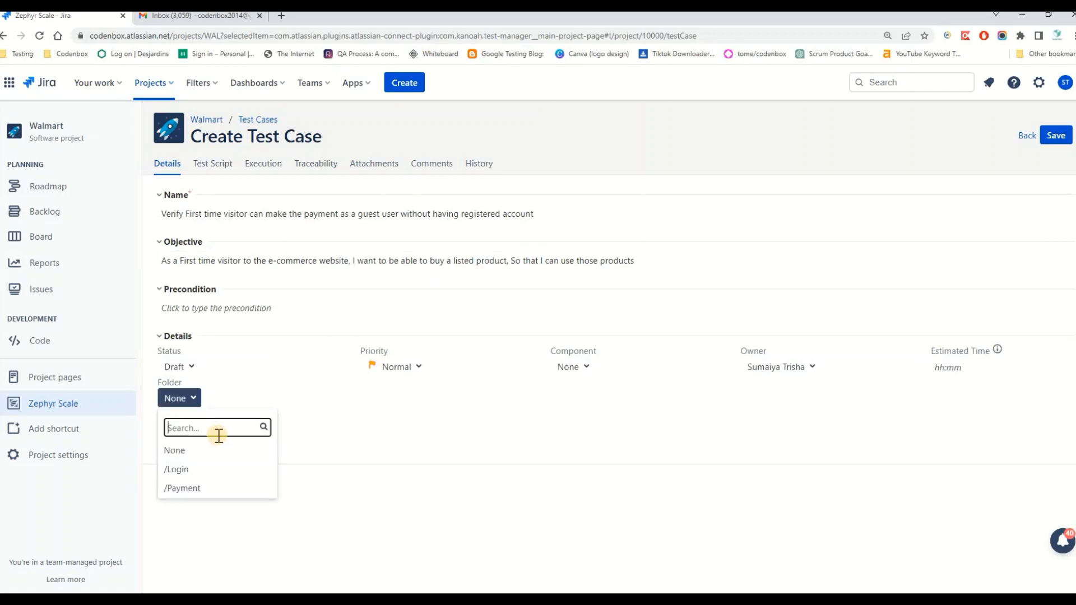
click(186, 490)
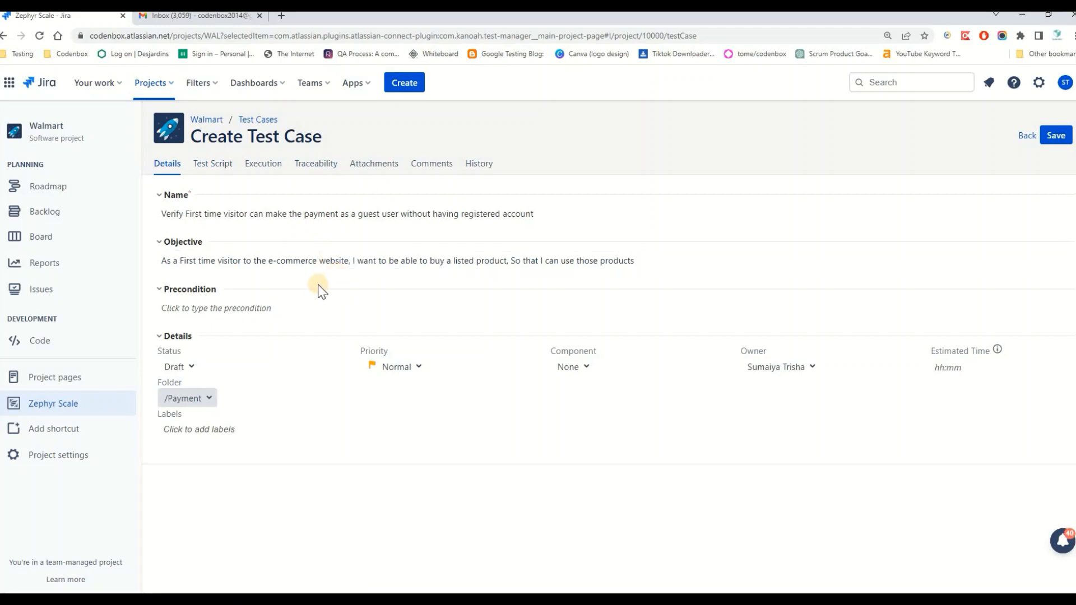
click(421, 369)
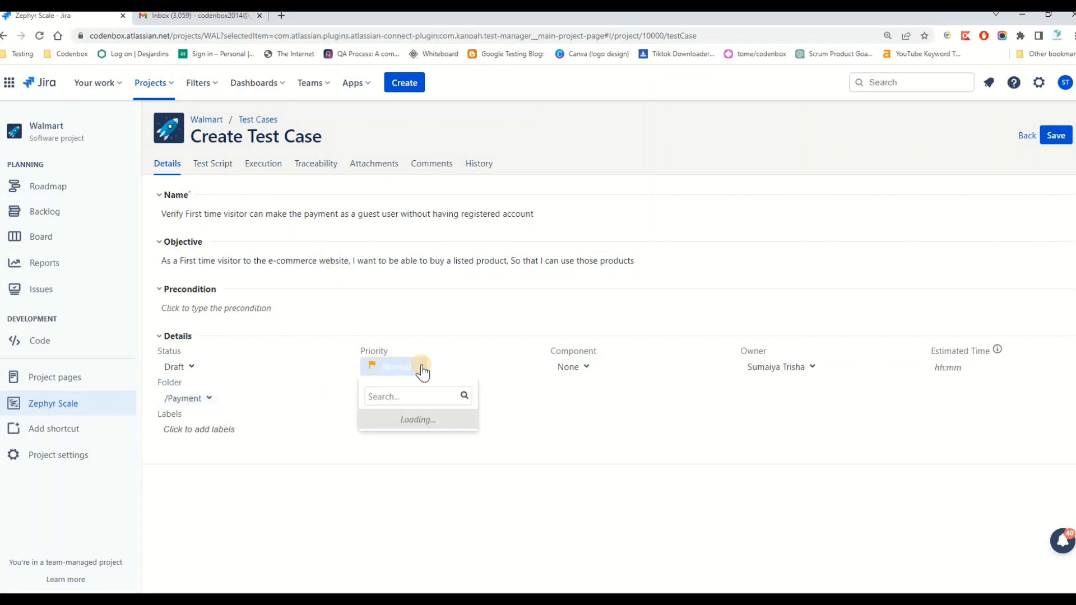
click(391, 422)
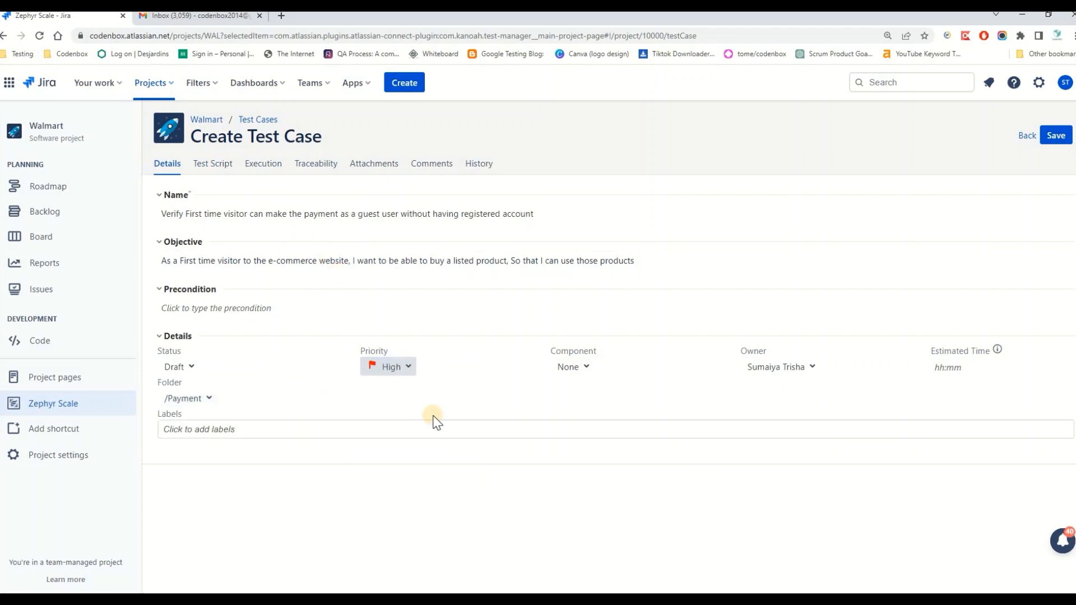
click(1054, 136)
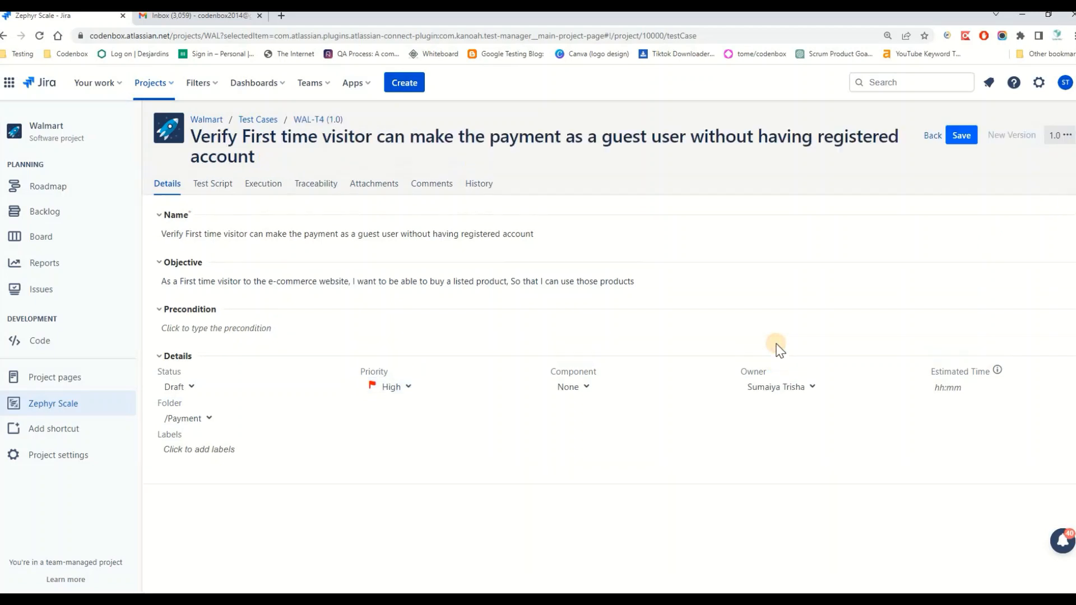
click(213, 184)
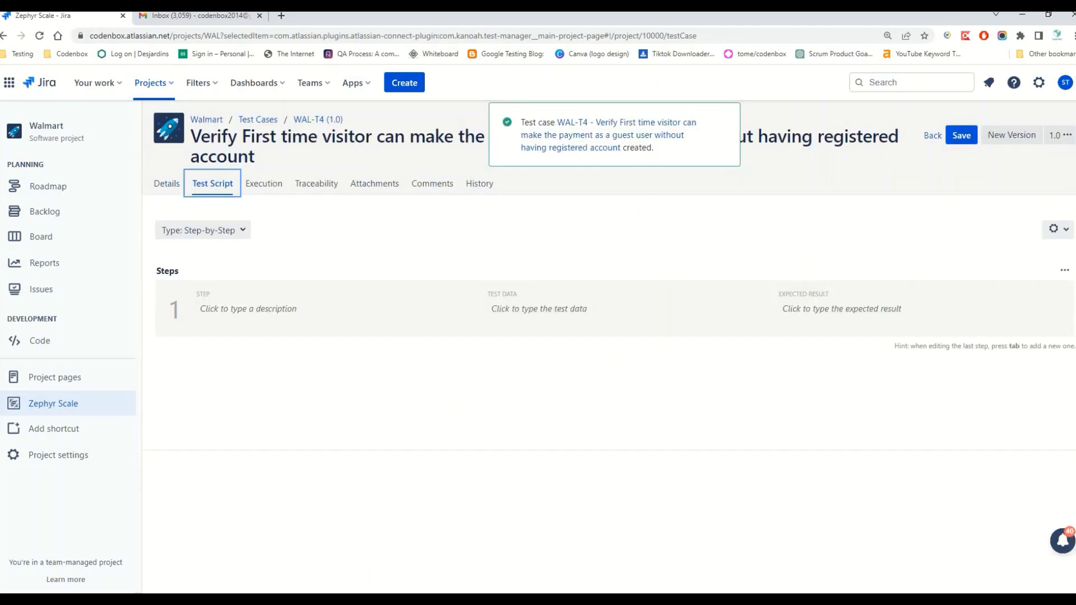
click(325, 586)
click(508, 160)
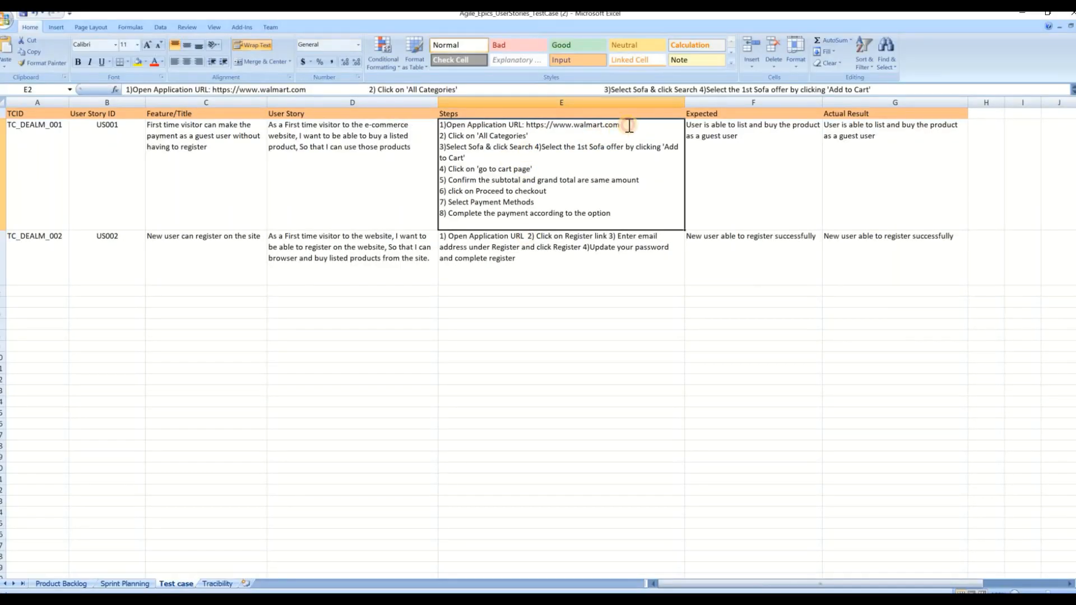
double_click(629, 126)
drag(633, 126, 452, 128)
key(ctrl+c)
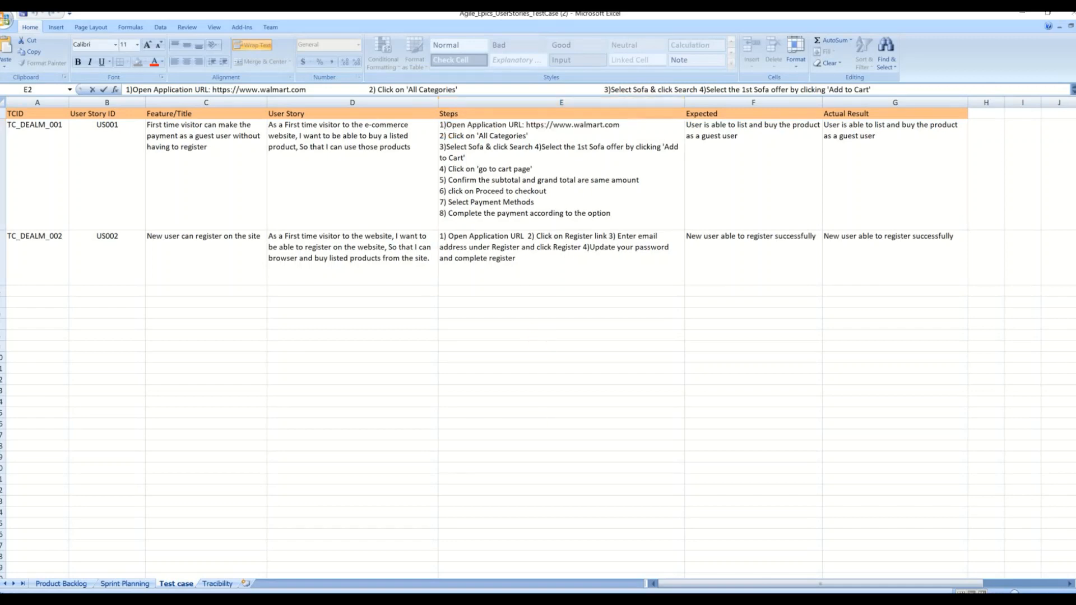
click(234, 572)
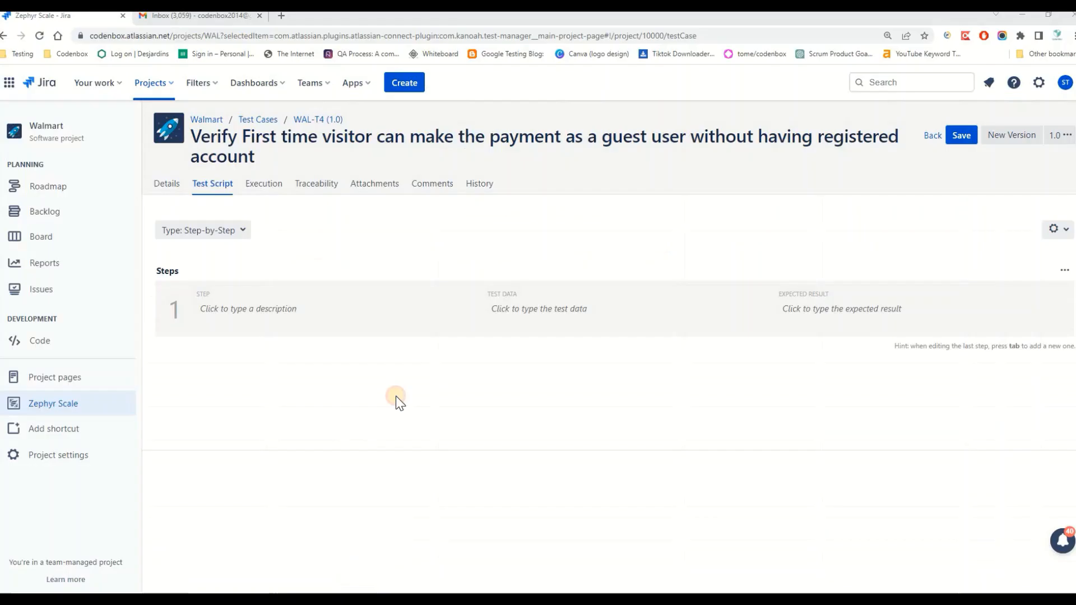
click(220, 311)
key(ctrl+v)
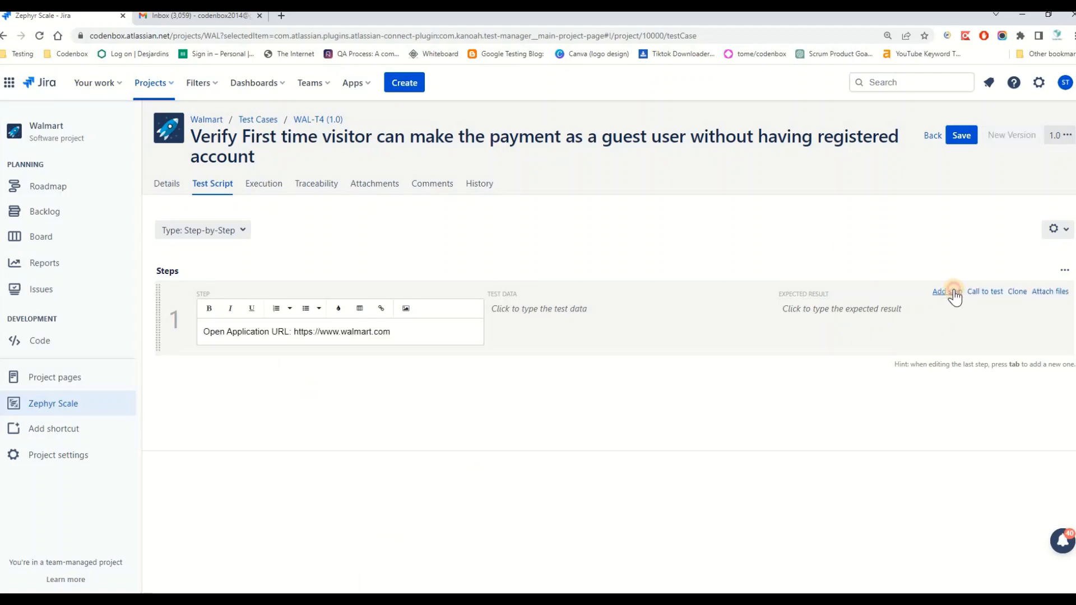
Step: Add step 2 to the Jira test script with "Click on 'All Categories'" copied from TC_DEALM_001 in Excel
click(953, 292)
key(alt+Tab)
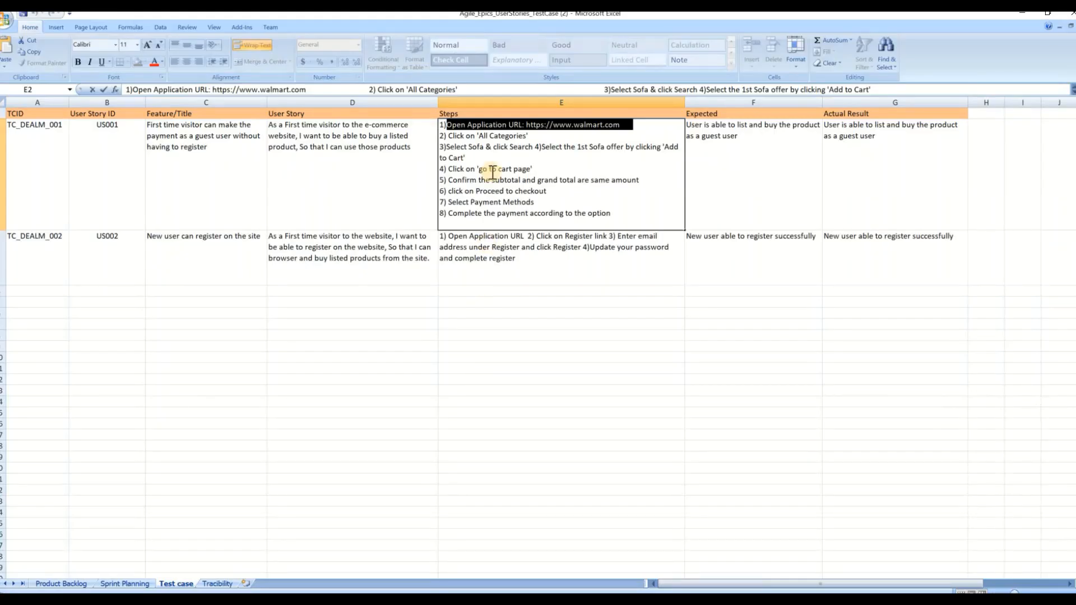
click(480, 136)
drag(447, 137, 533, 137)
key(ctrl+c)
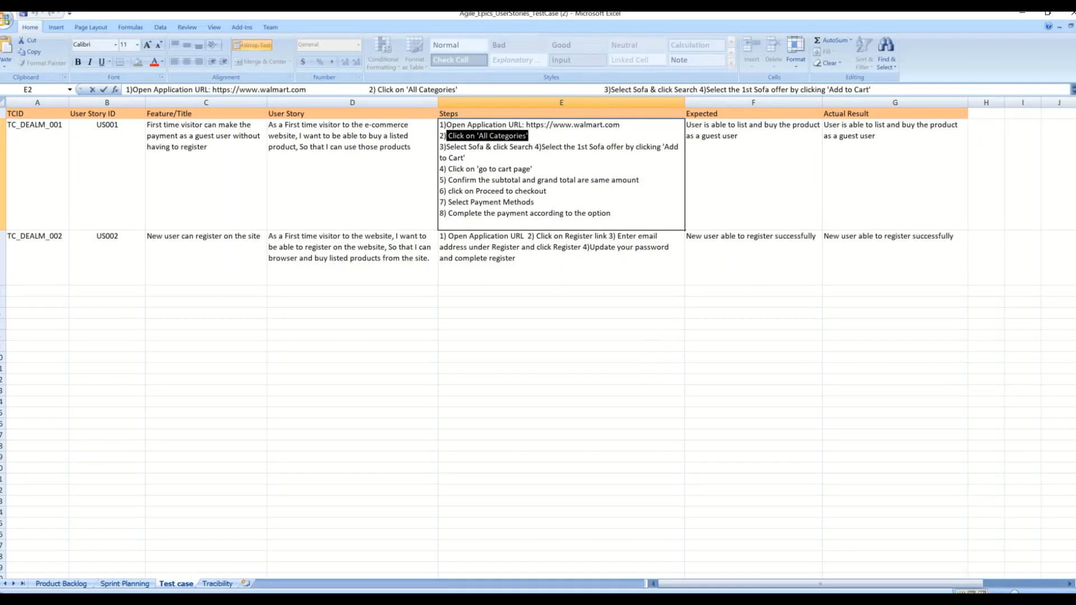
click(259, 581)
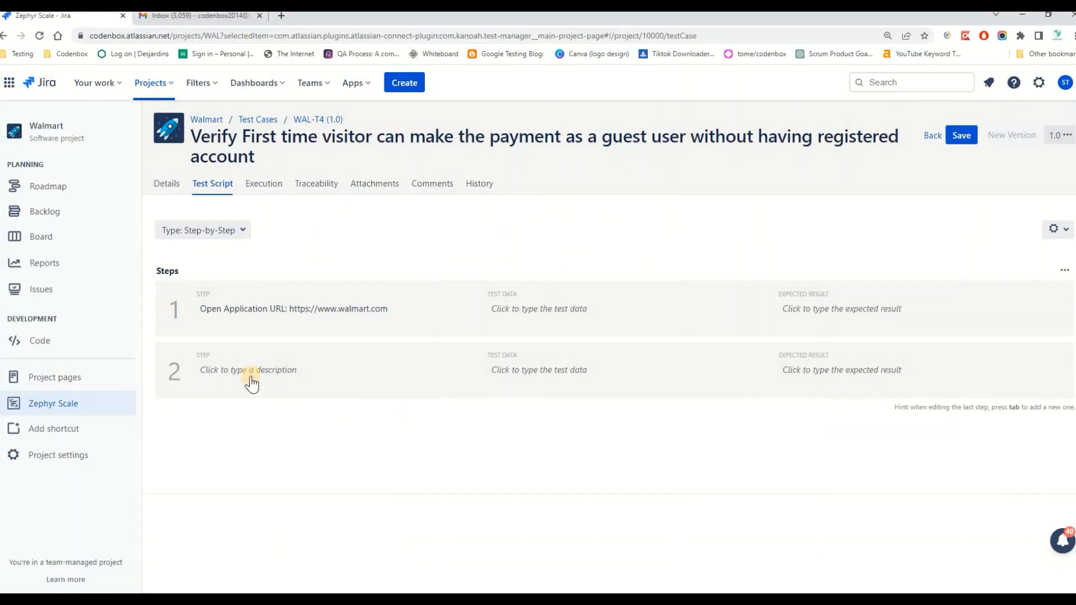
click(220, 370)
key(ctrl+v)
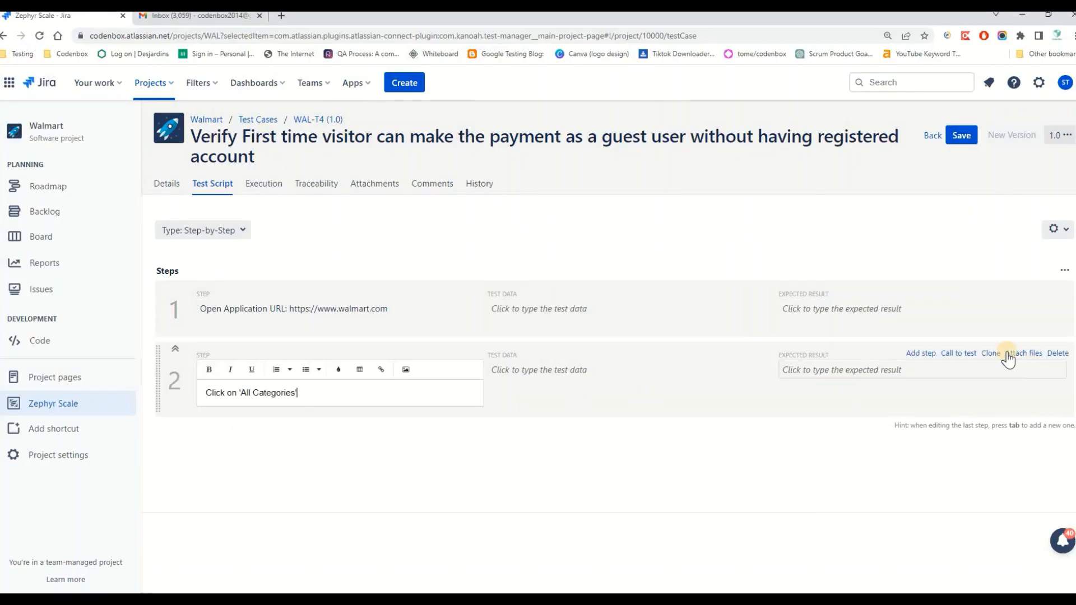
Step: Add script step 3 in Jira with "Select Sofa & click Search 4)Select the 1st Sofa offer by clicking 'Add to Cart'" copied from Excel
click(924, 354)
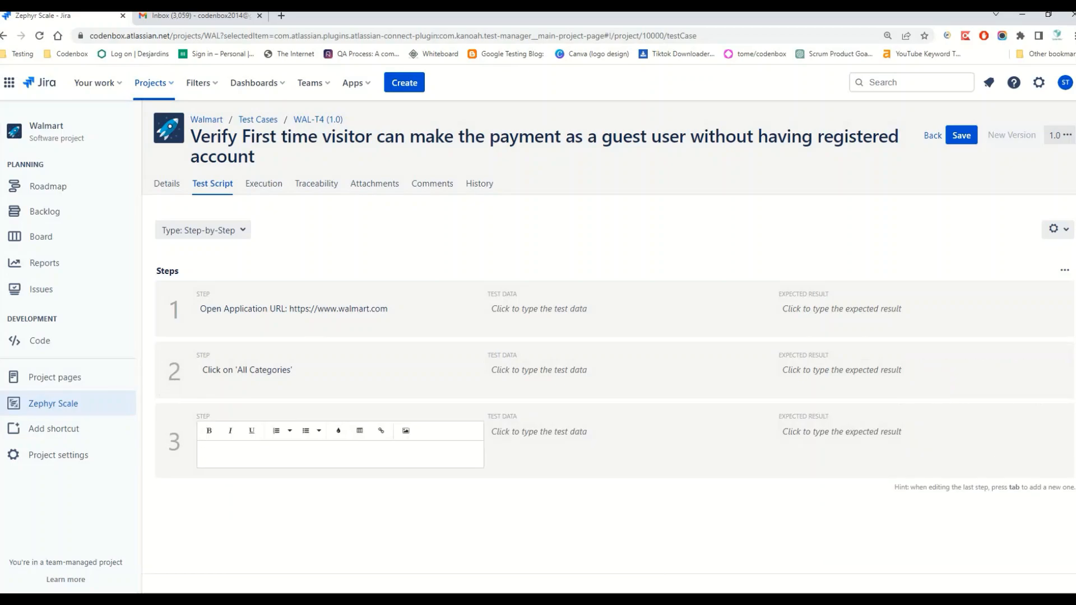
key(alt+Tab)
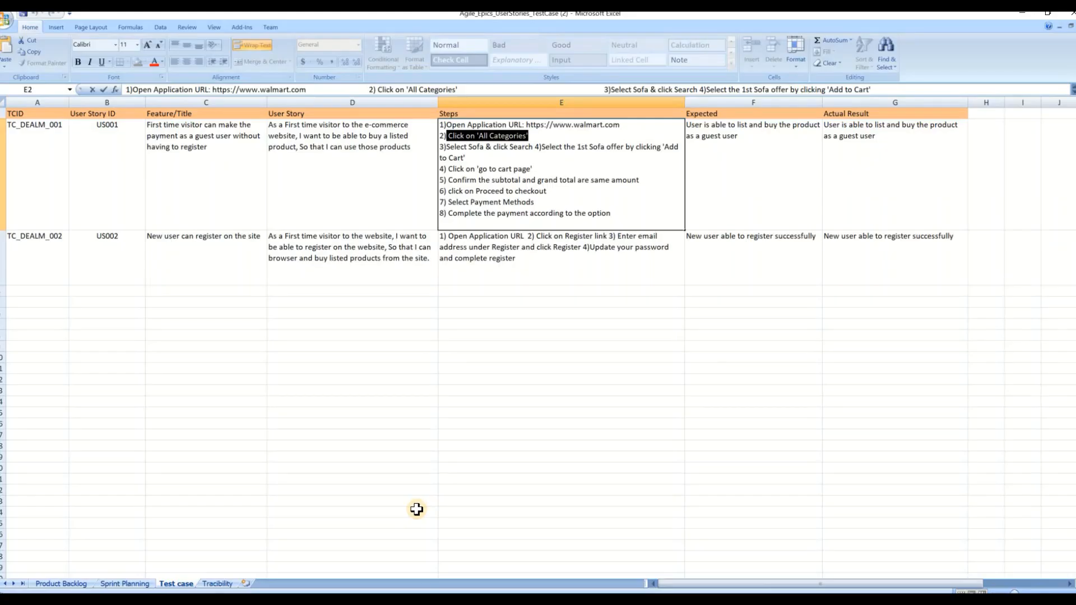
click(448, 147)
key(shift+End)
key(ctrl+c)
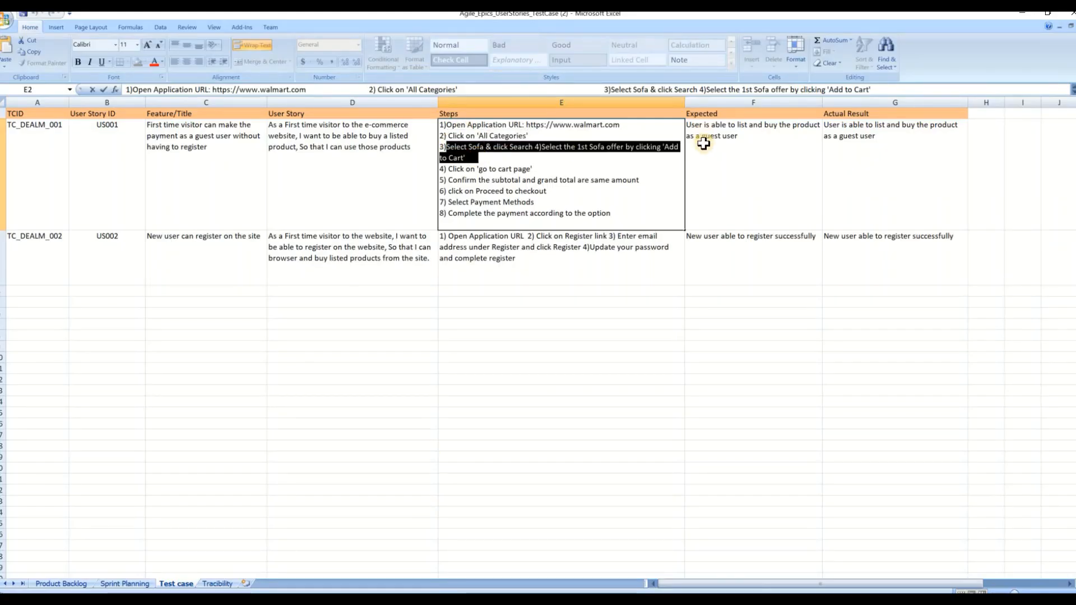
click(285, 600)
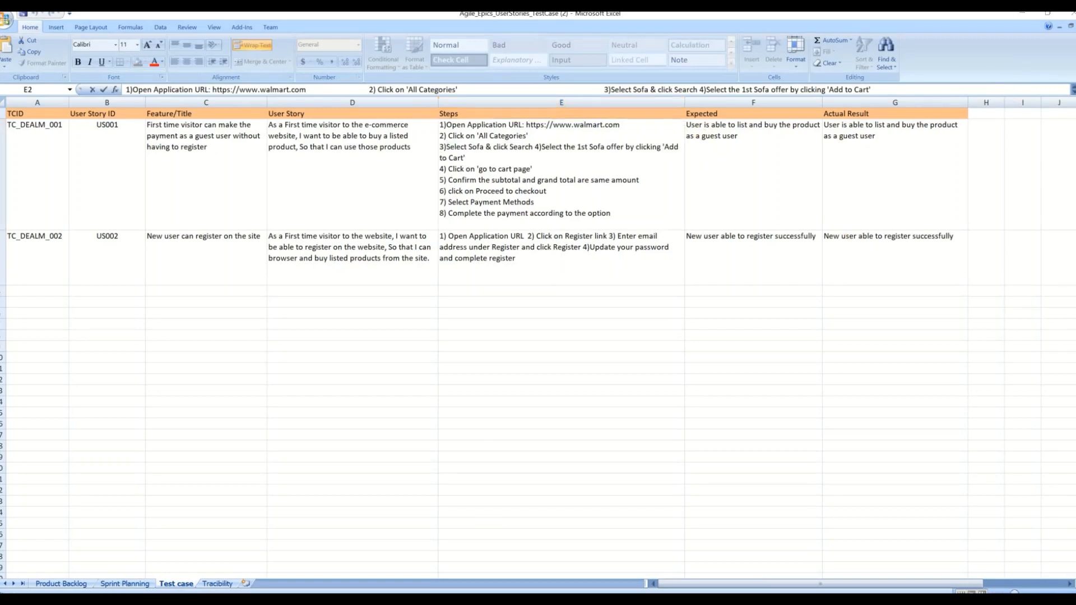
click(254, 566)
click(244, 441)
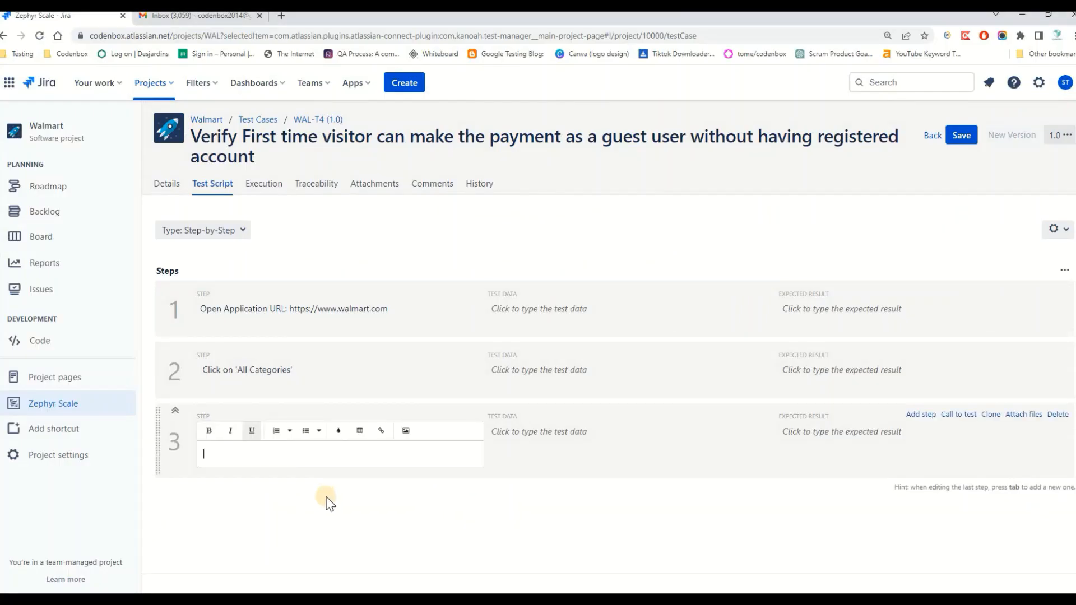
key(ctrl+v)
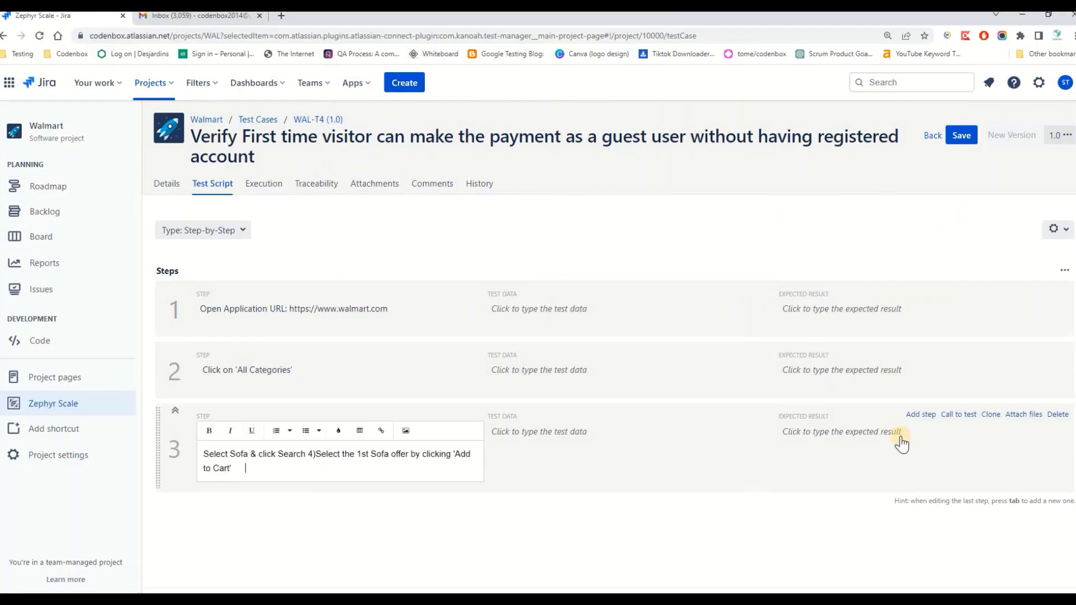
Step: Add step 4 to the Jira test script with "Click on 'go to cart page'" copied from TC_DEALM_001 in Excel
click(919, 414)
key(alt+Tab)
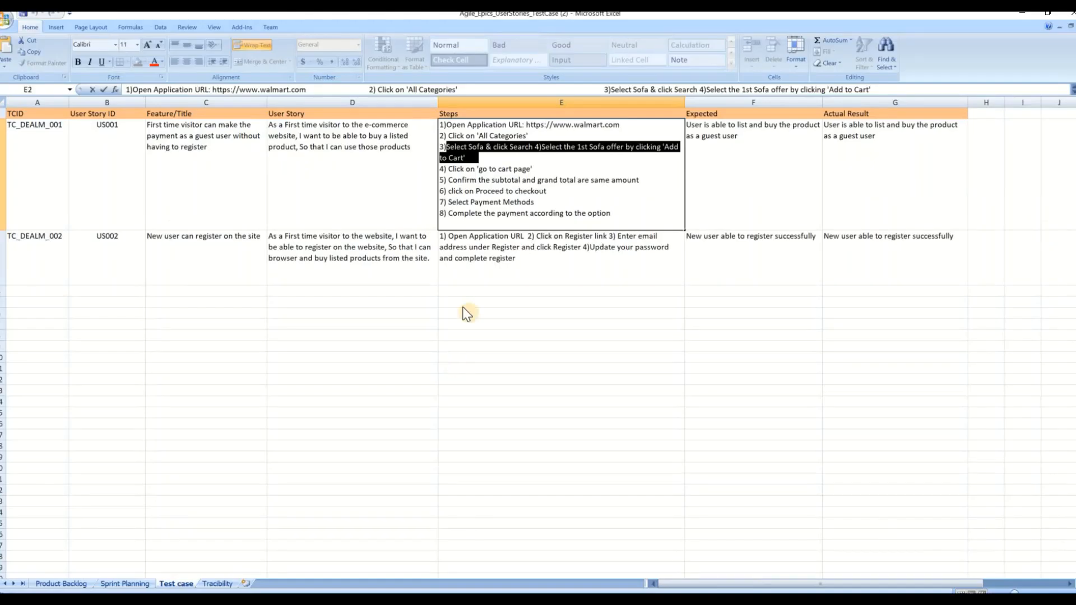
drag(450, 169, 537, 169)
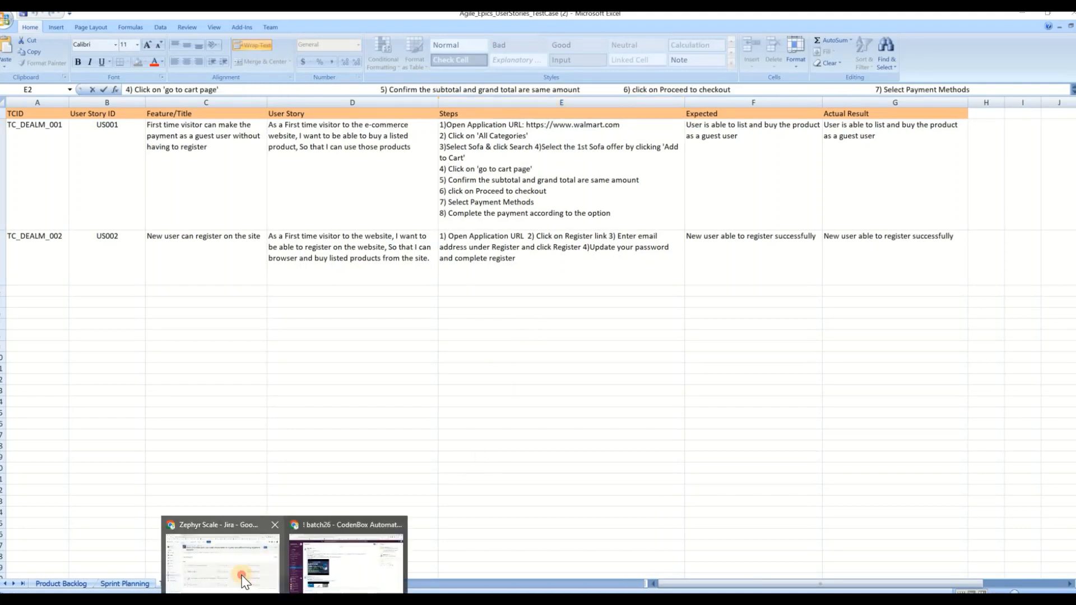
click(236, 569)
click(230, 496)
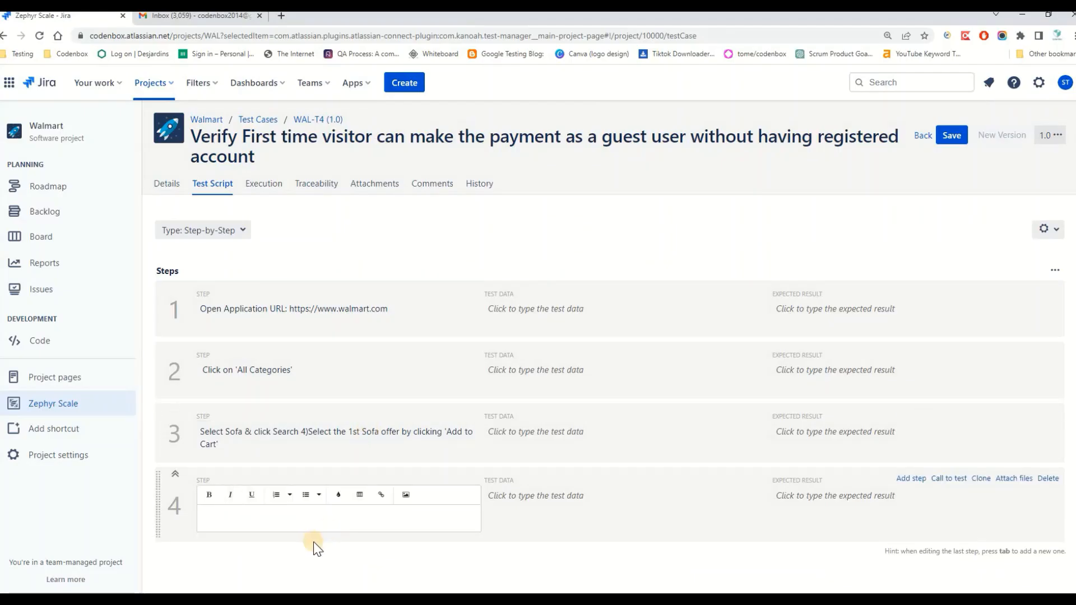
text(Click on 'go to cart page')
Step: Add step 5 to the Jira test script with "Confirm the subtotal and grand total are same amount" copied from Excel
click(912, 478)
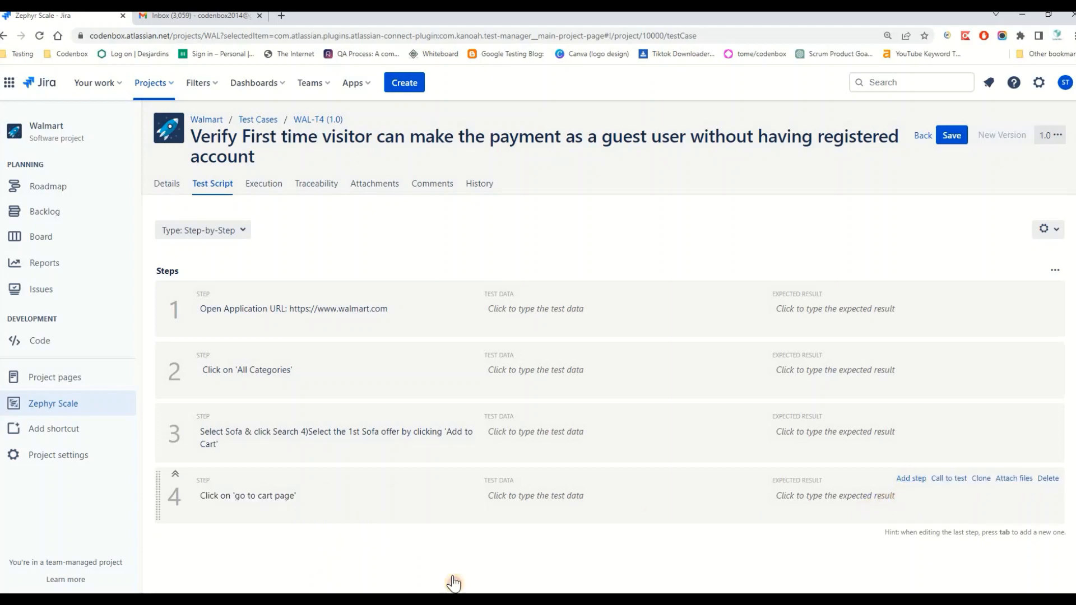
click(453, 585)
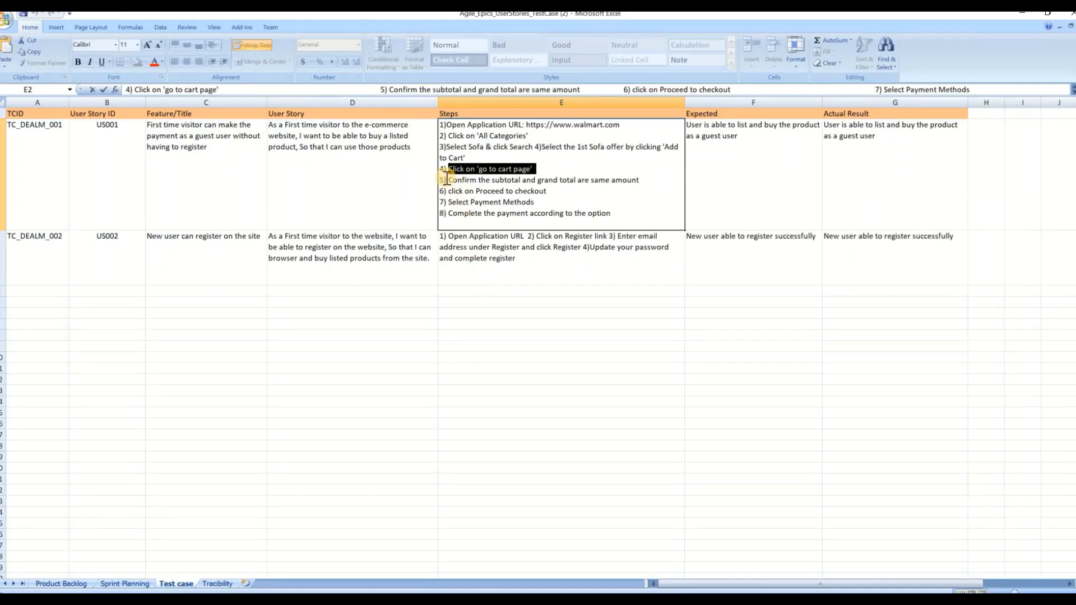
drag(450, 180, 641, 181)
key(ctrl+c)
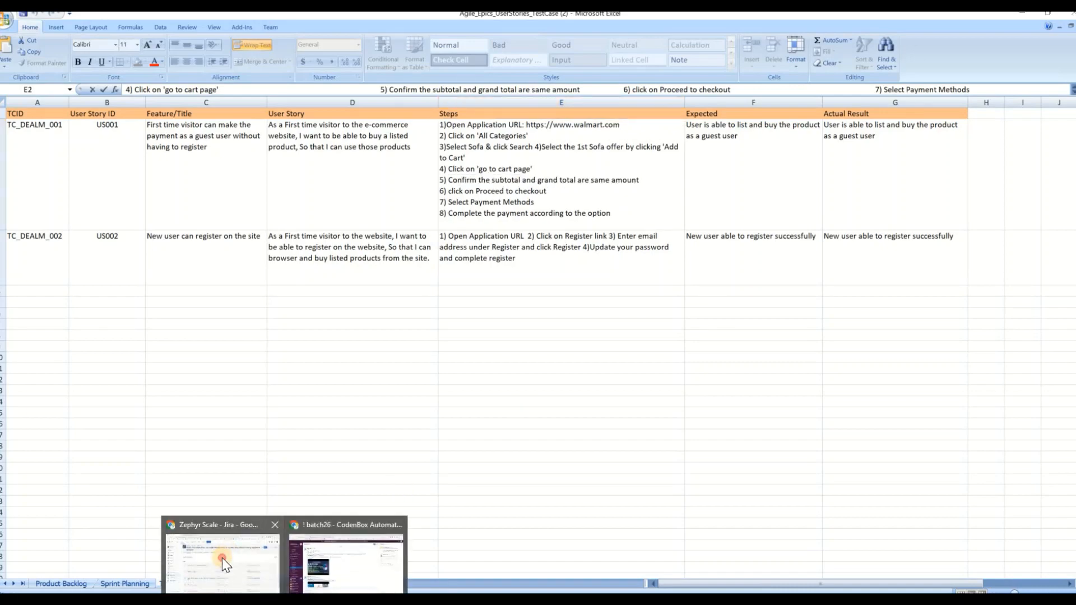
click(222, 557)
scroll(256, 488, down, 1)
click(215, 487)
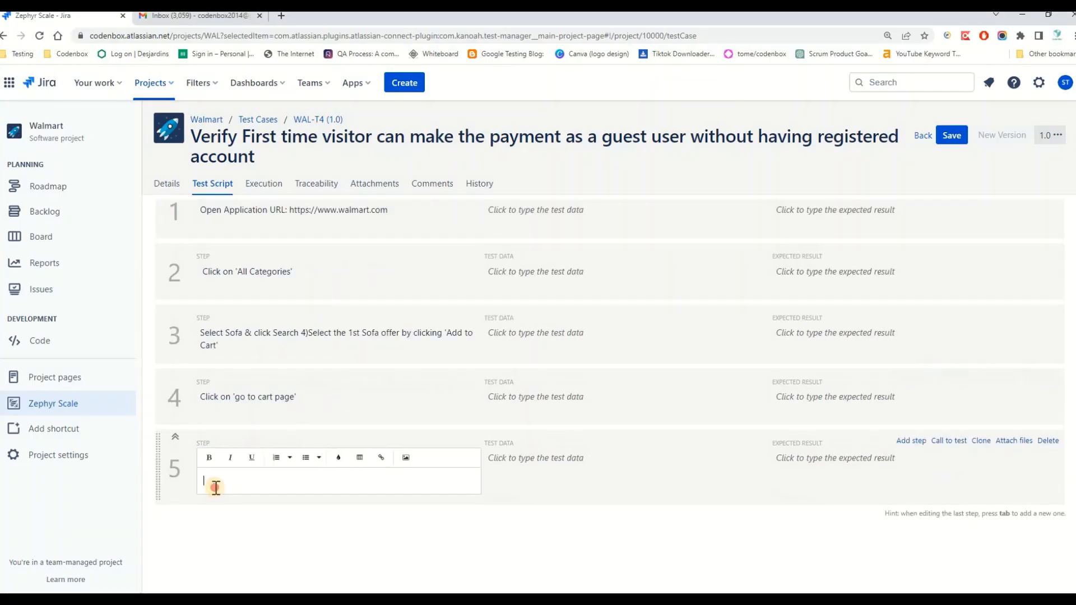
key(ctrl+v)
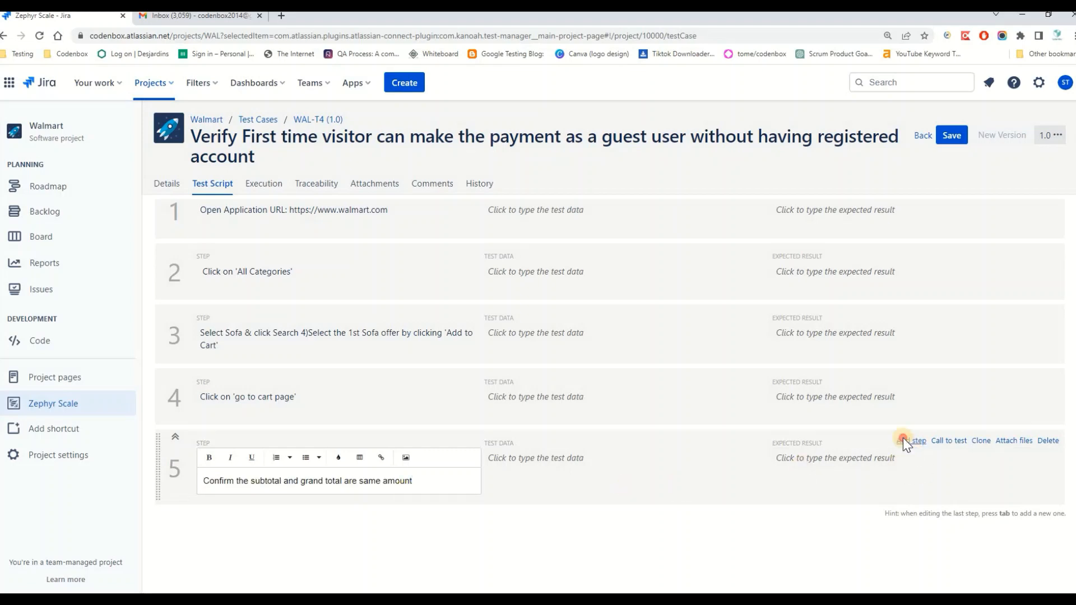
click(518, 448)
Step: Add script step 6 in Jira with Excel's lines "click on Proceed to checkout", "Select Payment Methods" and "Complete the payment according to the option"
key(alt+Tab)
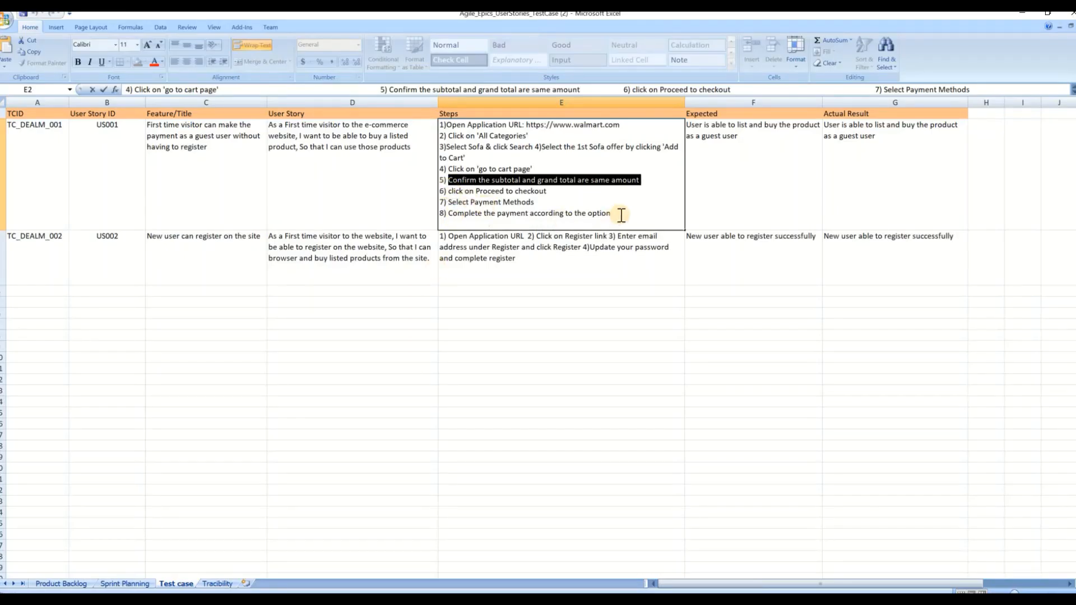
drag(621, 216, 441, 191)
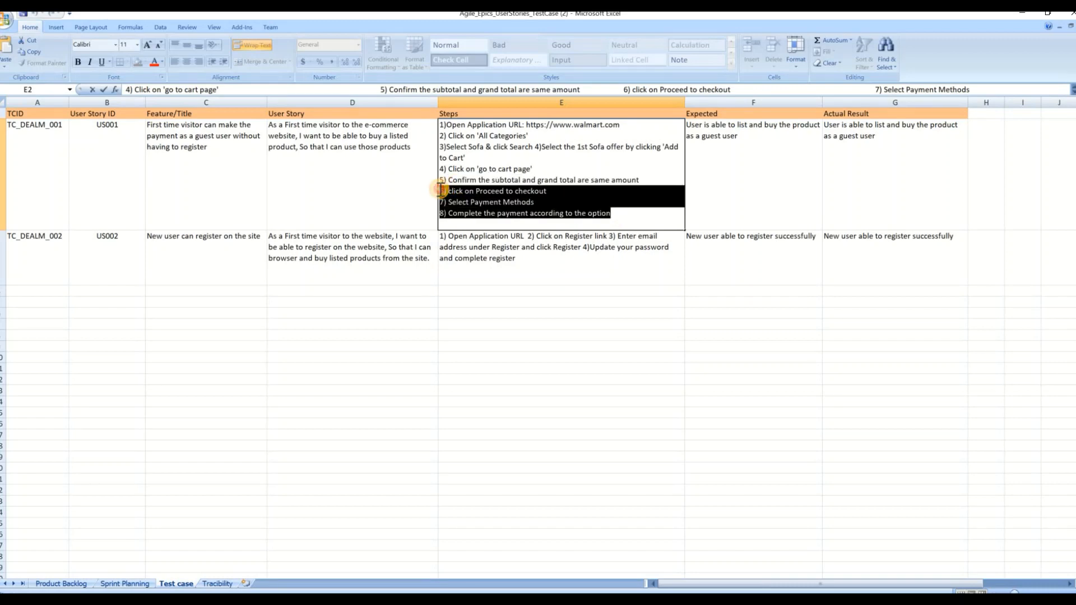
click(450, 191)
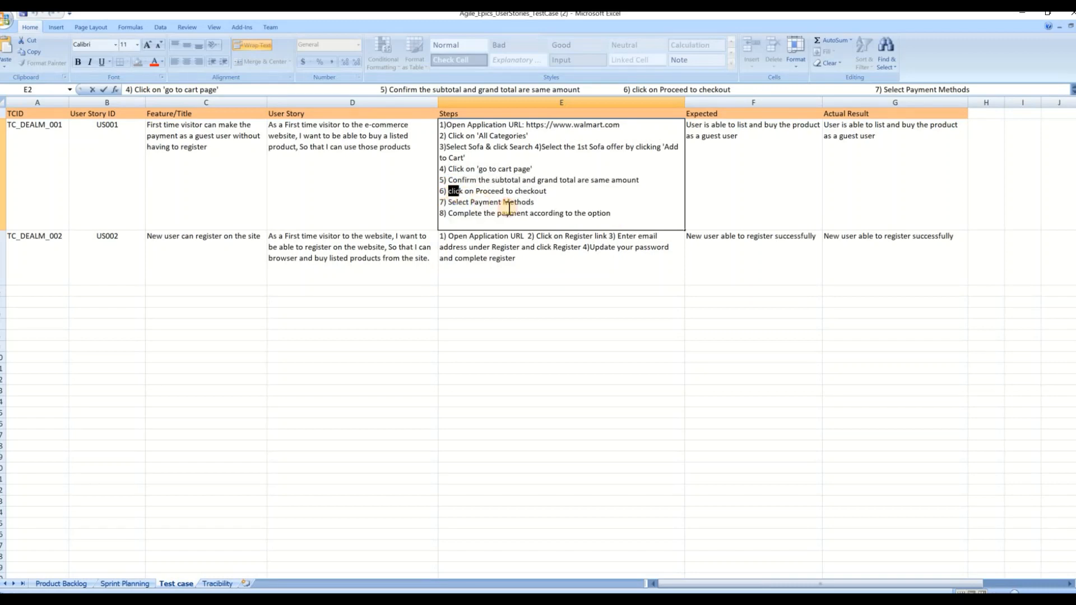
drag(508, 208, 612, 213)
key(ctrl+c)
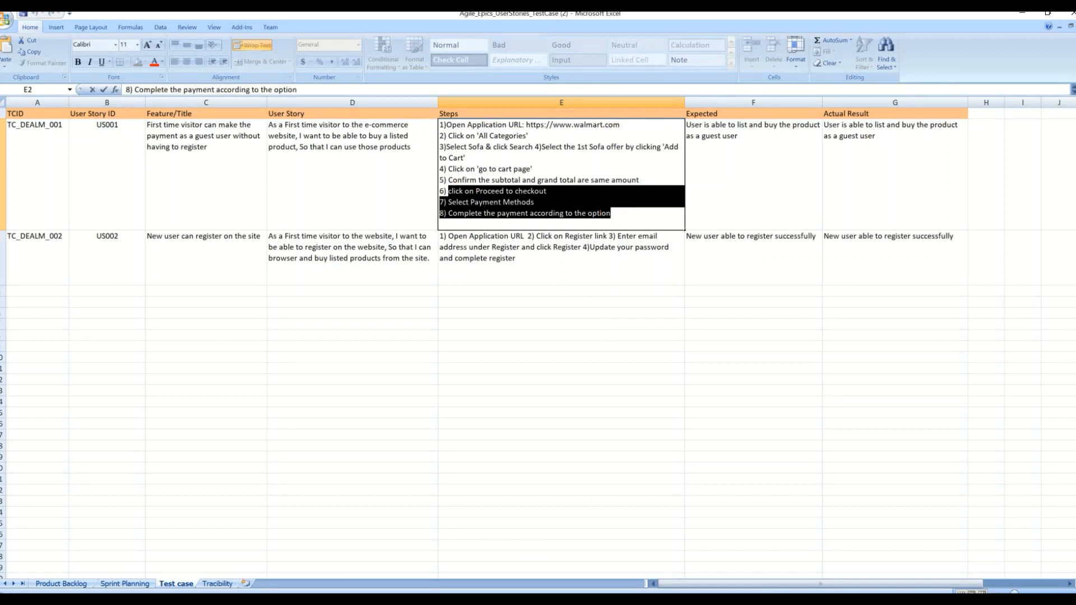
click(235, 560)
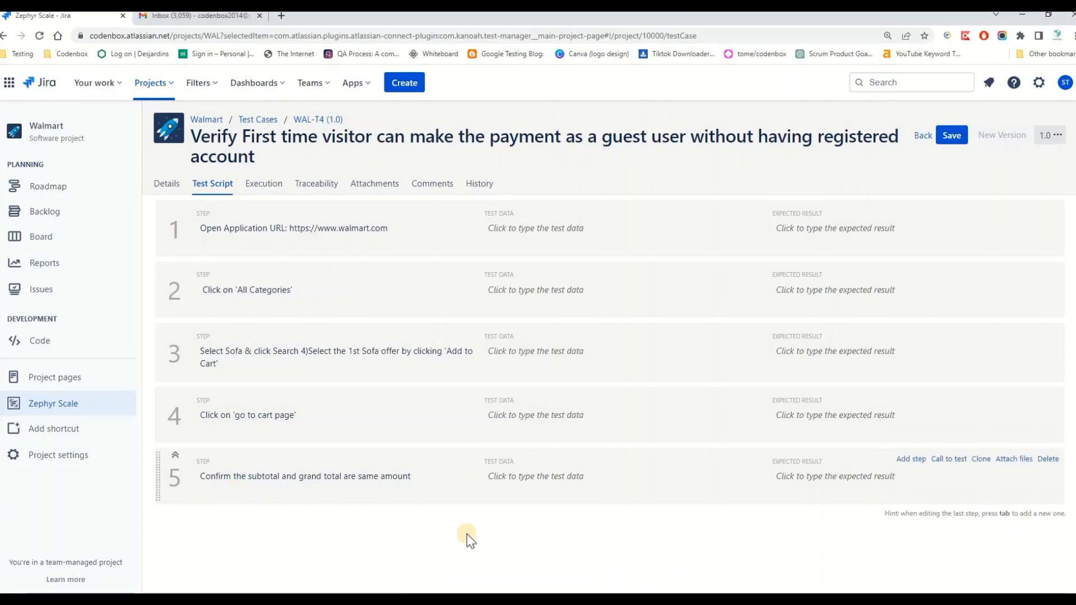
click(905, 459)
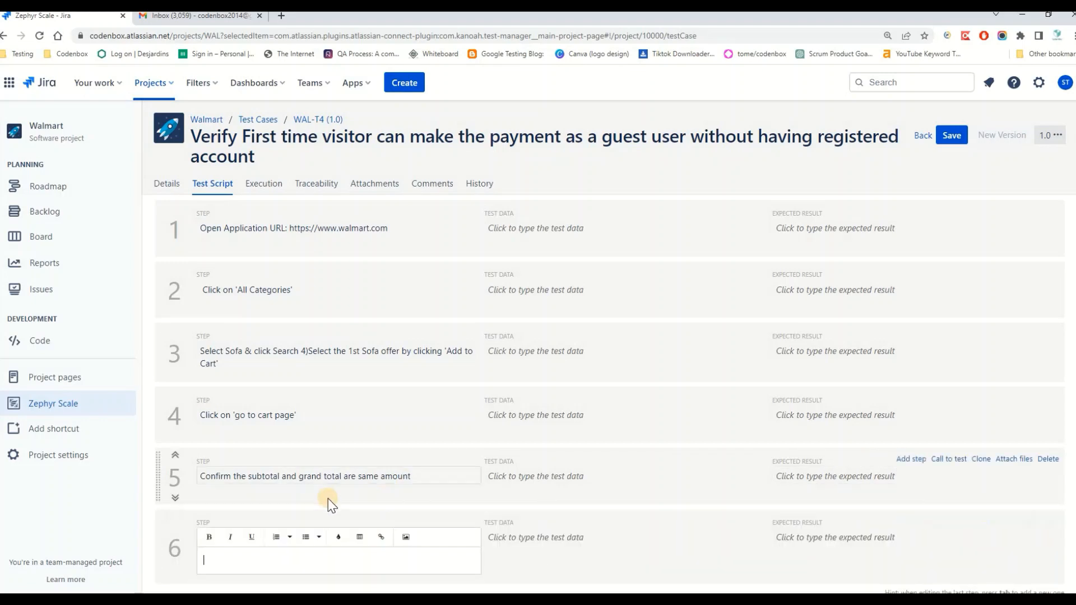
click(225, 560)
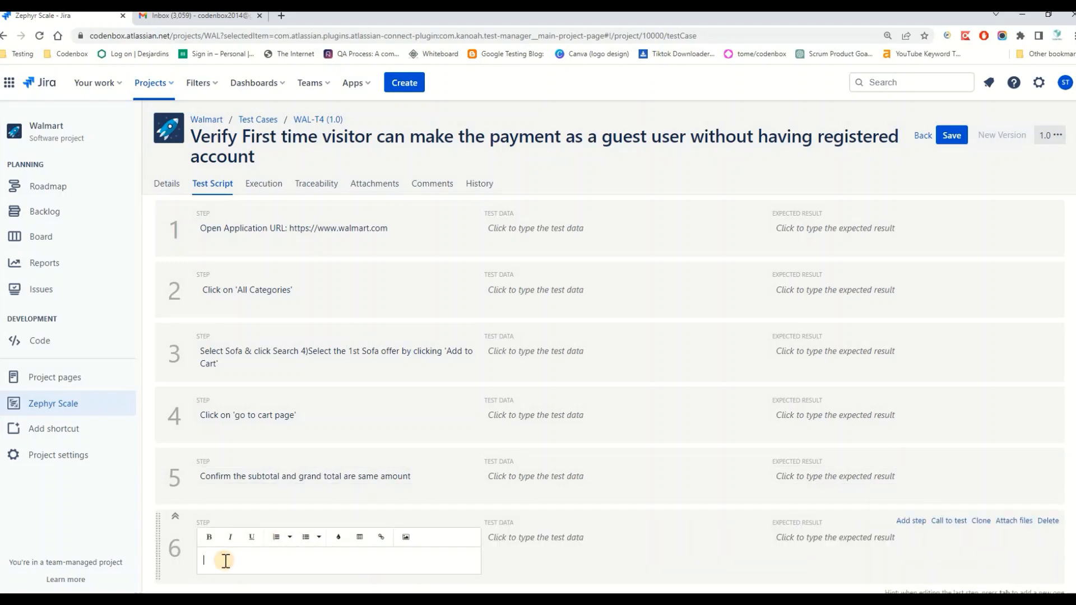
key(ctrl+v)
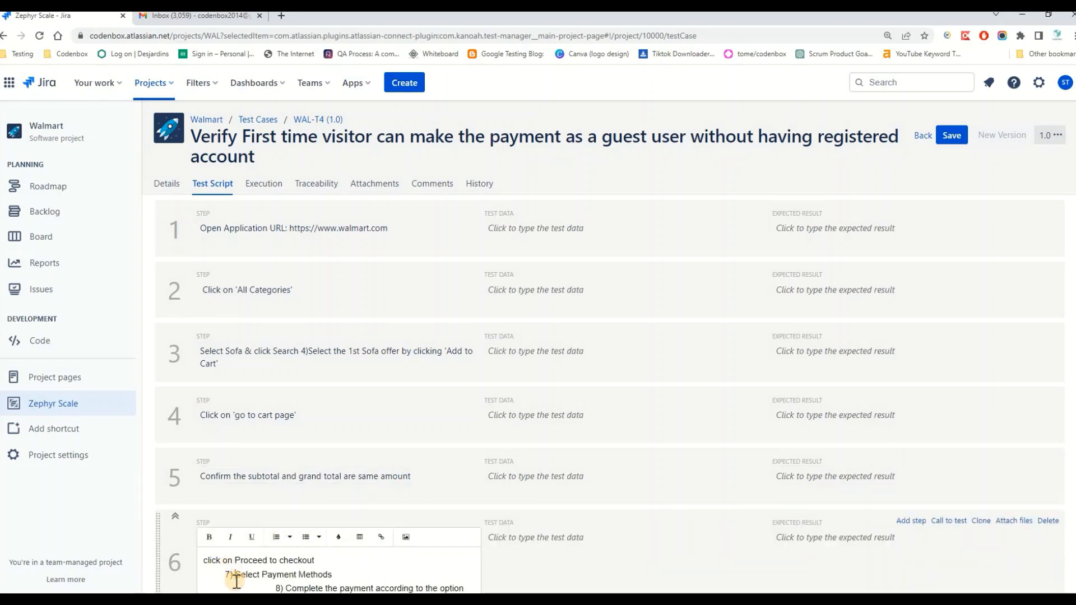
Step: Replace the "7)" and "8)" numbering and indents in step 6 with dashes before "Select Payment Methods" and "Complete the payment according to the option"
key(BackSpace)
key(BackSpace)
key(BackSpace)
key(BackSpace)
key(BackSpace)
key(BackSpace)
key(BackSpace)
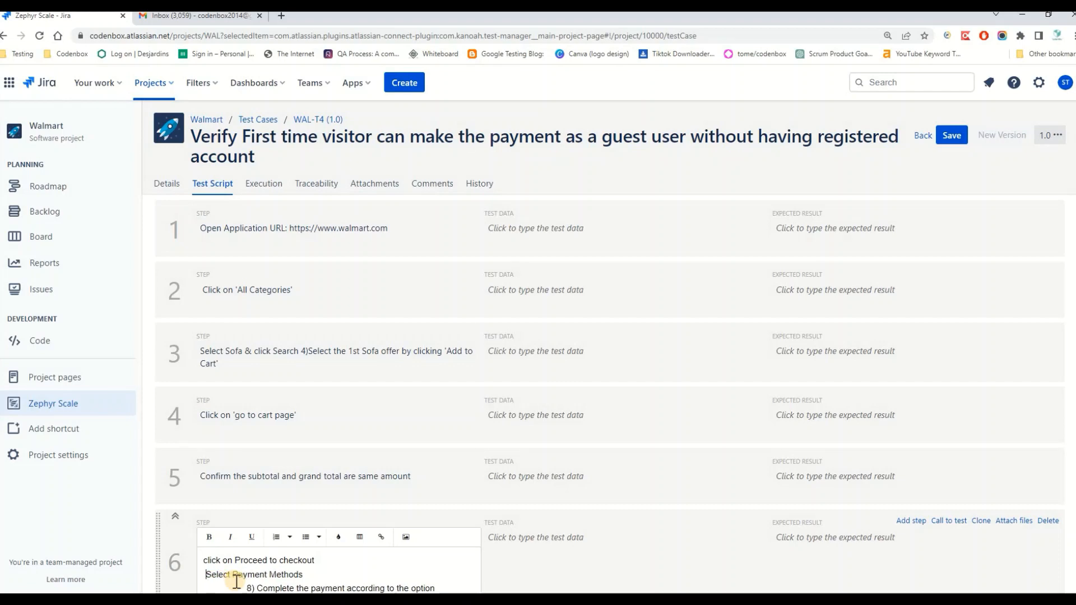
text(-)
scroll(292, 564, down, 2)
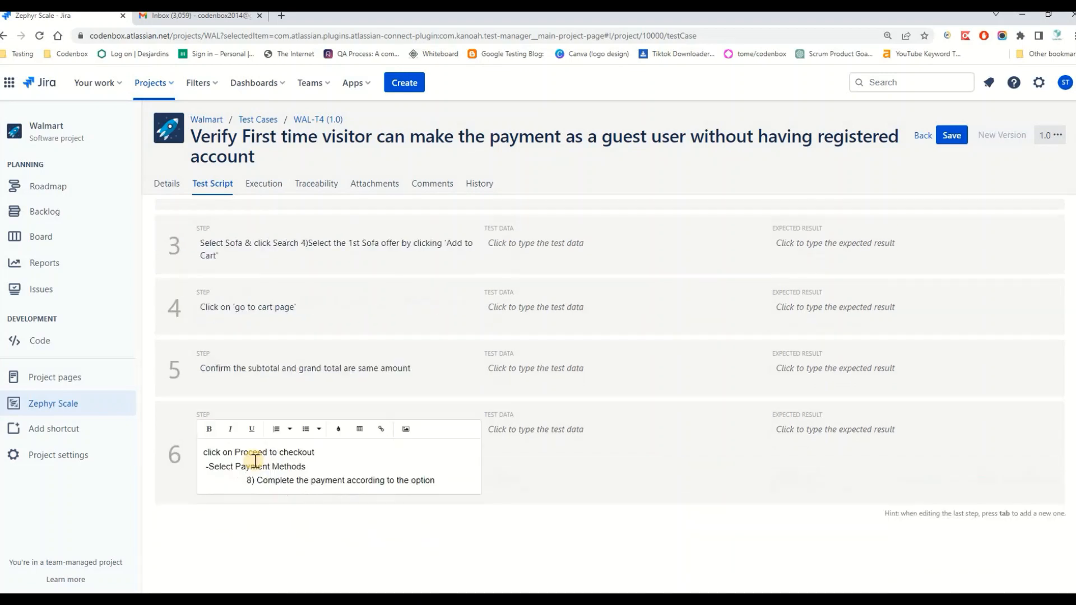
drag(256, 481, 203, 481)
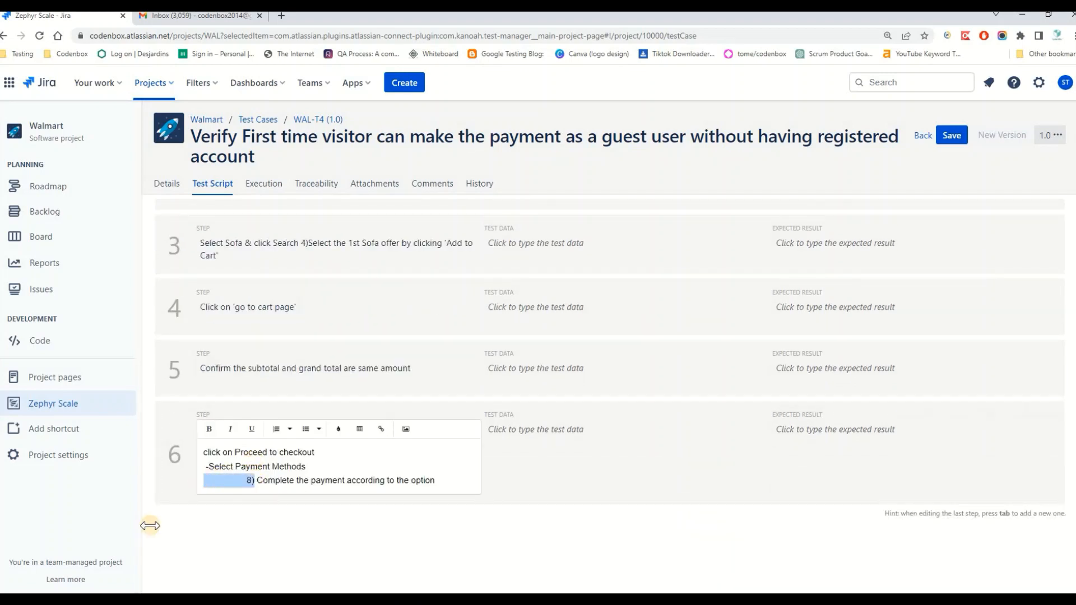
key(BackSpace)
key(BackSpace)
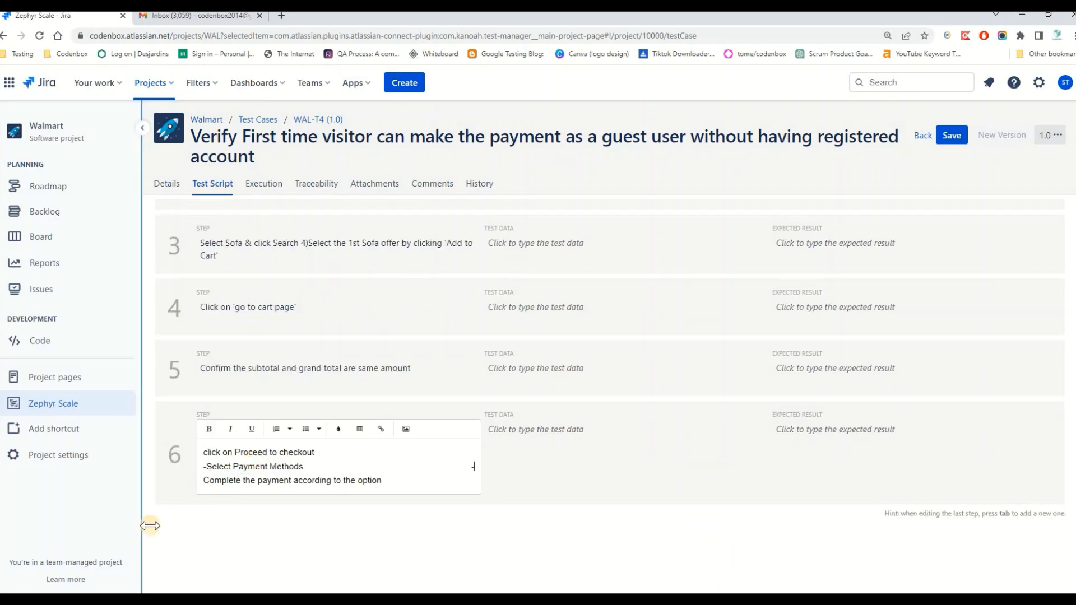
click(205, 481)
text(-)
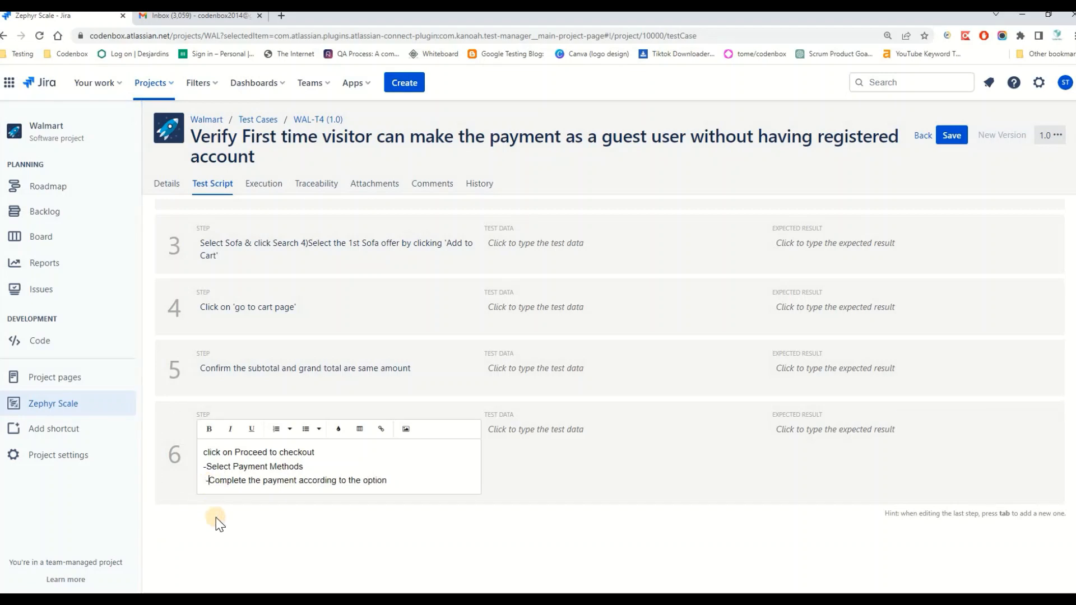
drag(388, 481, 203, 455)
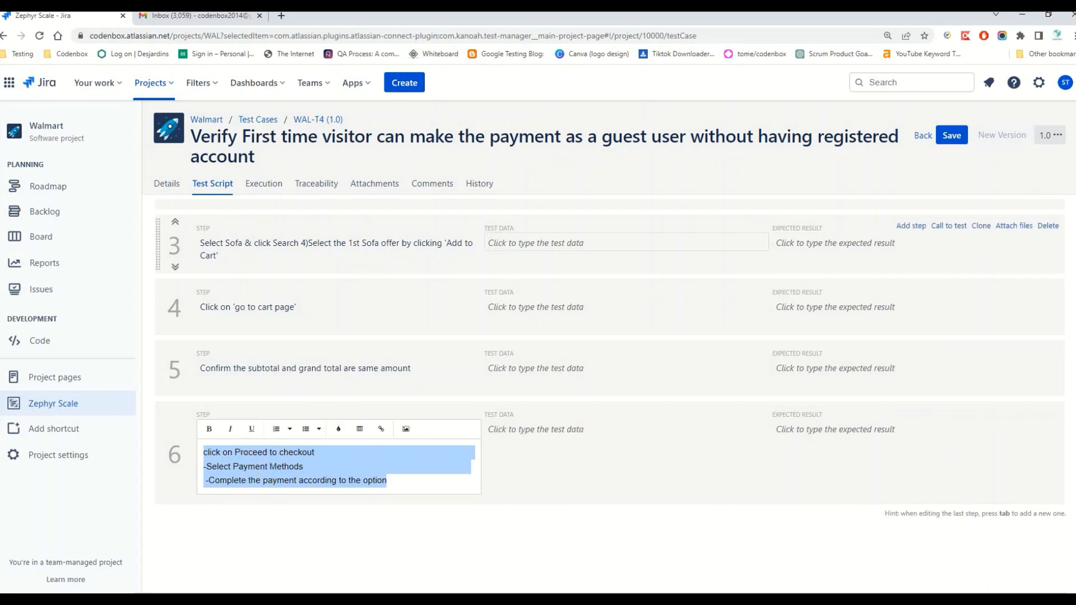
Step: Set step 6's expected result to "User is able to list and buy the product as a guest user" copied from Excel and save the test case
key(alt+Tab)
click(714, 133)
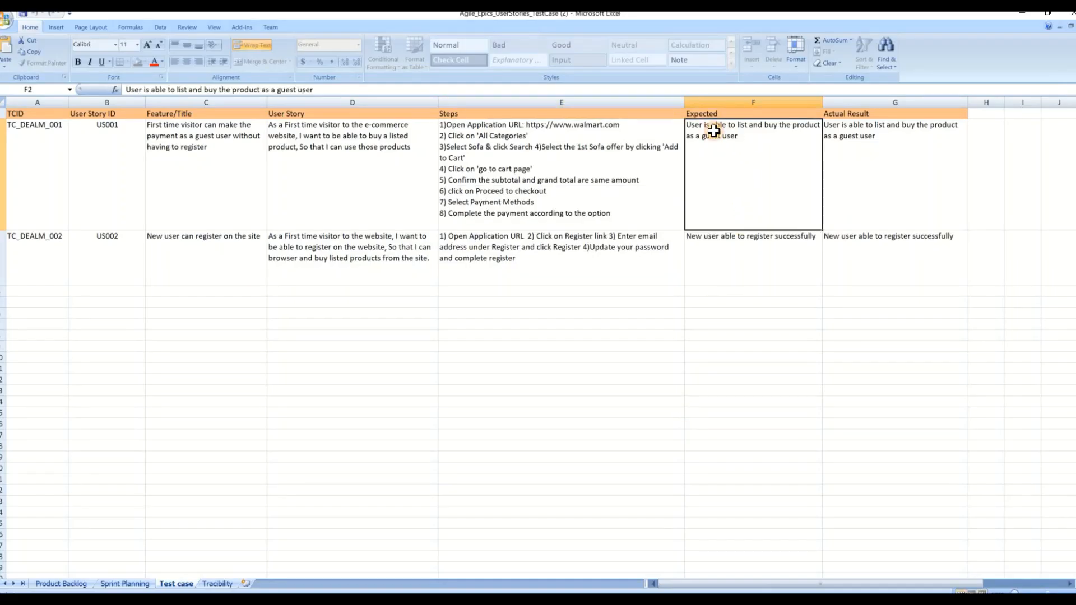
double_click(710, 126)
drag(739, 136, 697, 126)
key(ctrl+c)
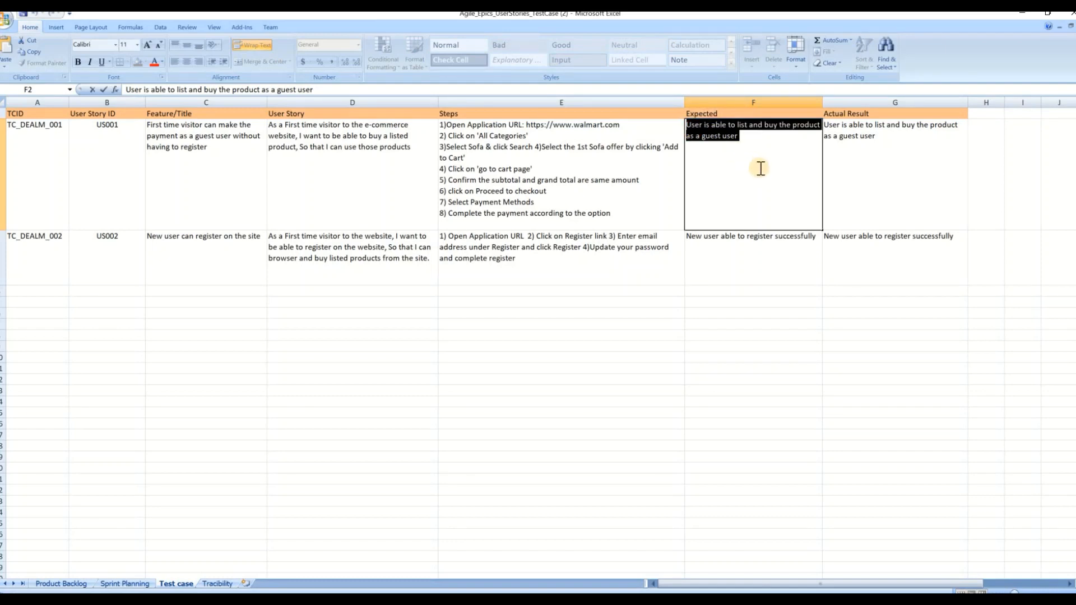
click(285, 600)
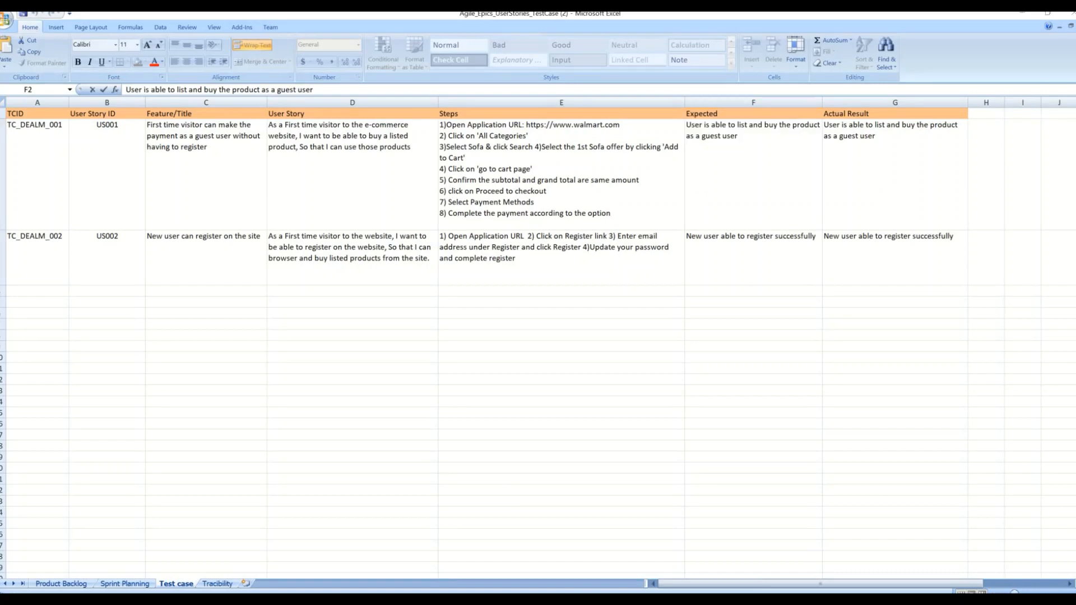
click(224, 566)
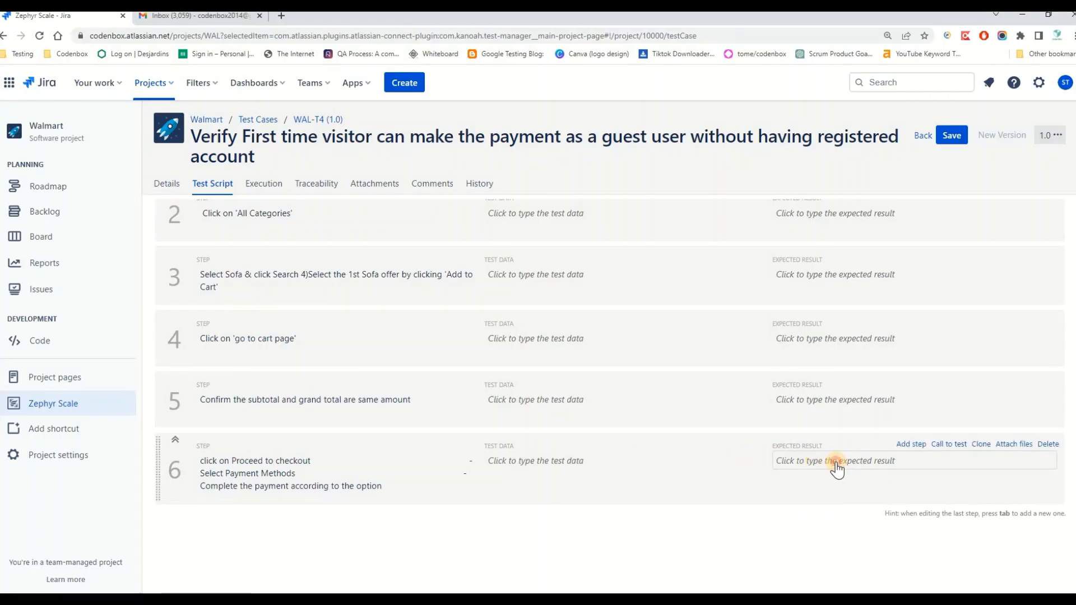
click(837, 469)
key(ctrl+v)
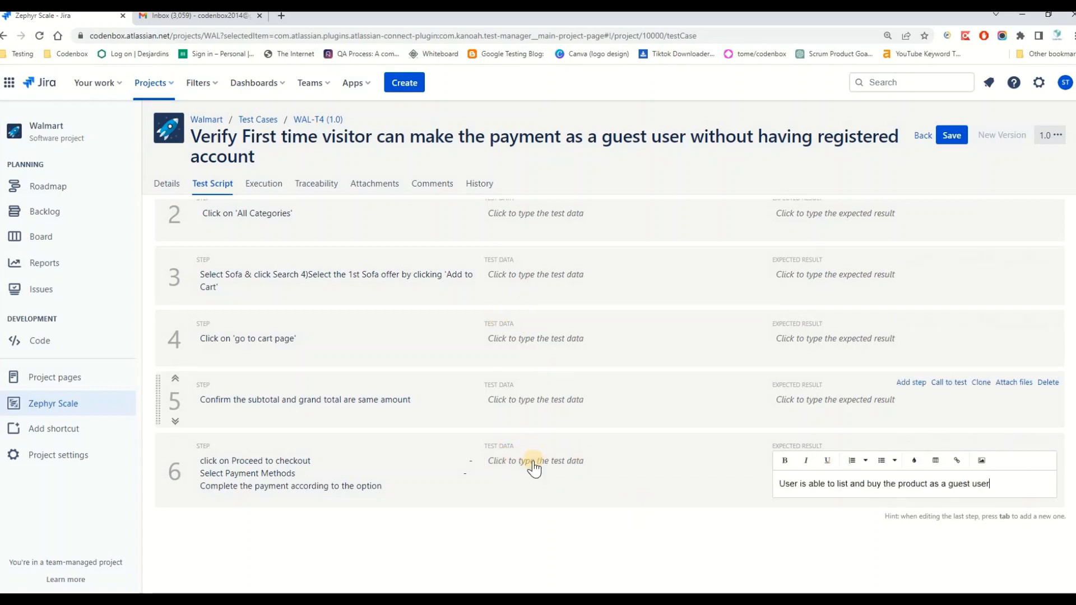
click(949, 223)
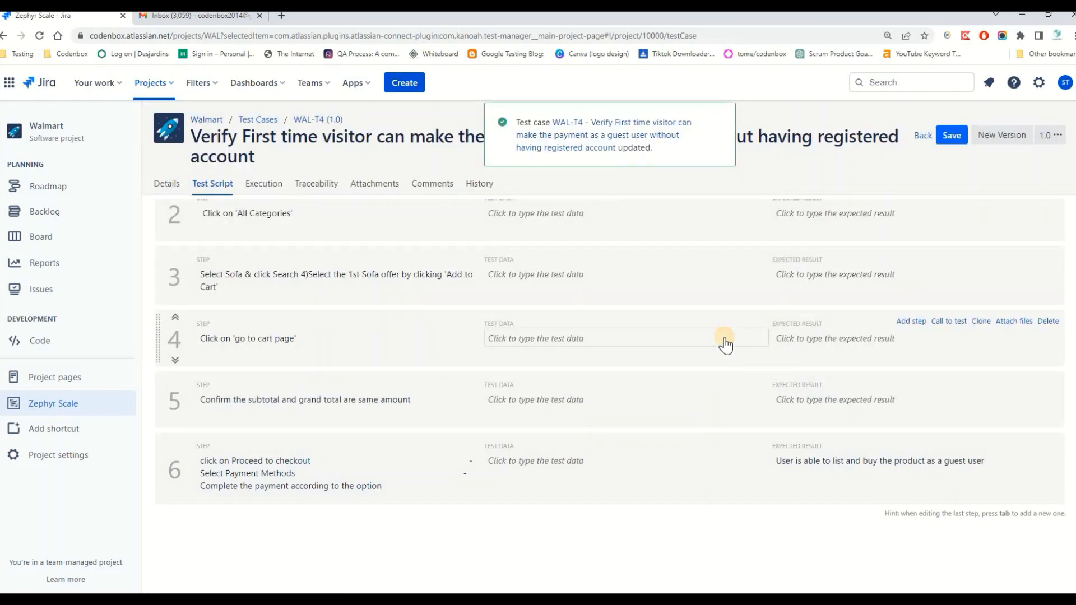
Step: Check the guest-payment test case's executions, and review the test cases in the Payment folder and across all folders
click(264, 185)
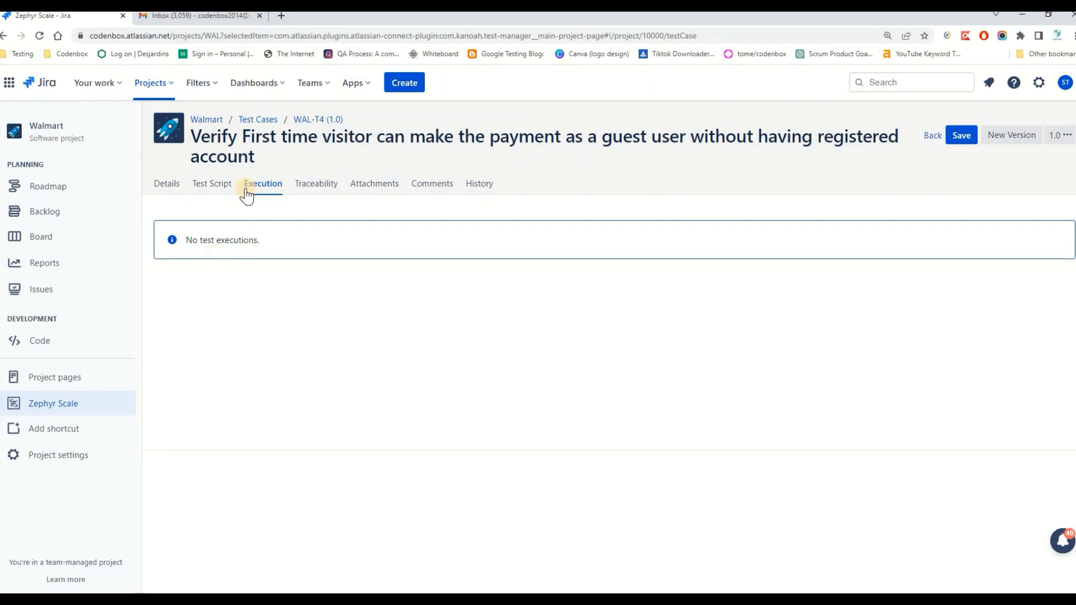
click(257, 119)
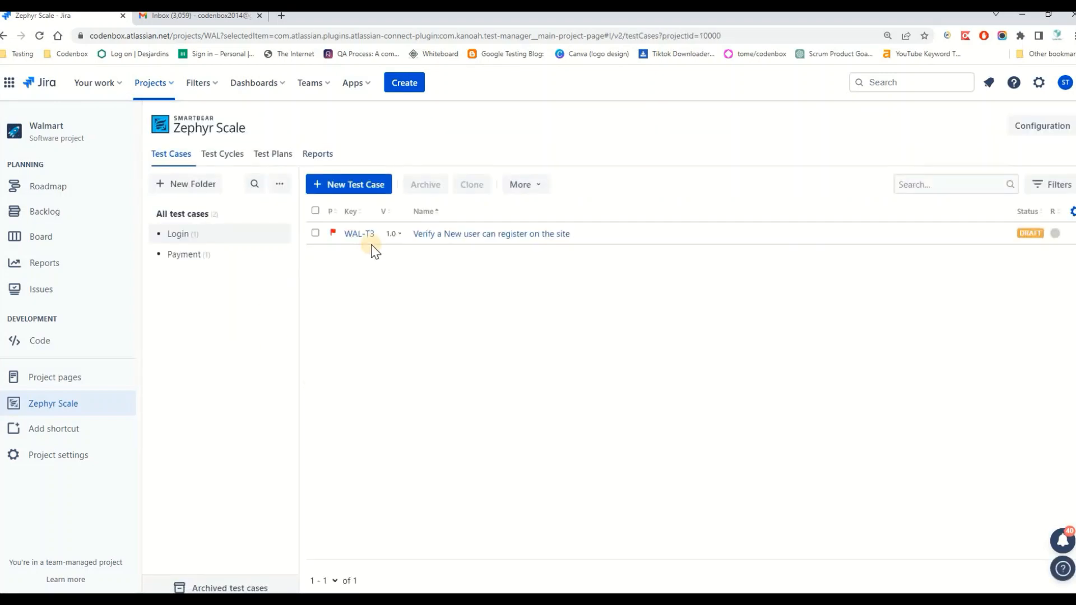
click(181, 254)
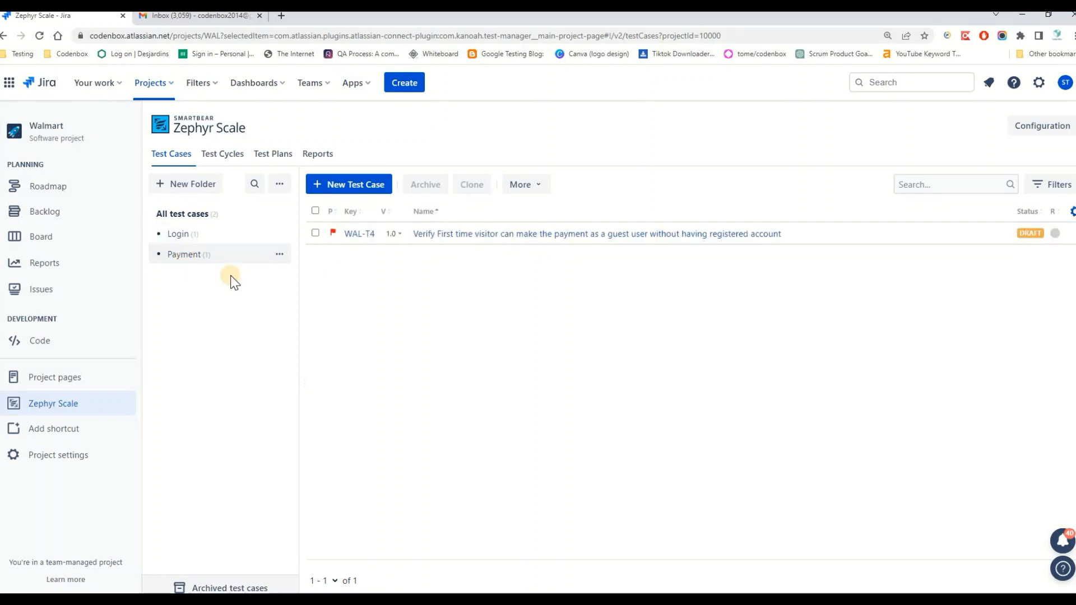
click(181, 214)
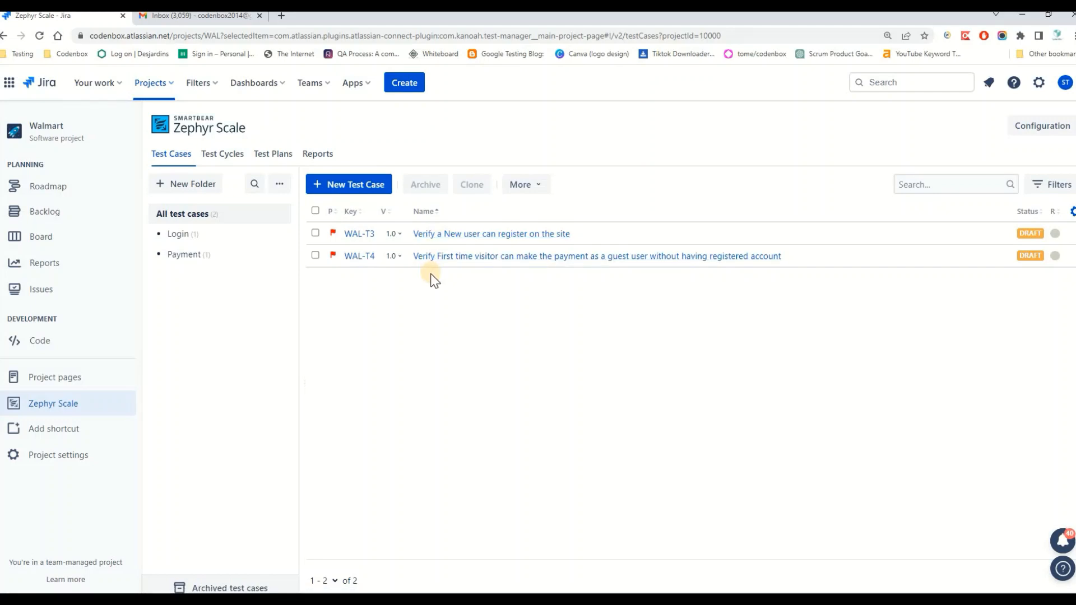
Step: Open the Smoke test cycle's details for editing
double_click(224, 154)
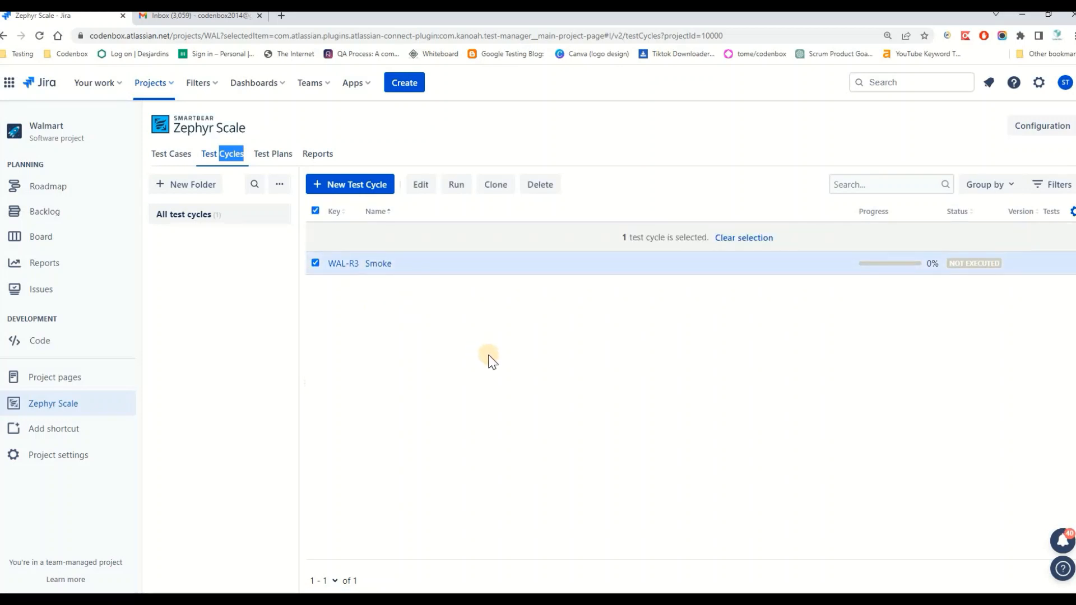
click(465, 356)
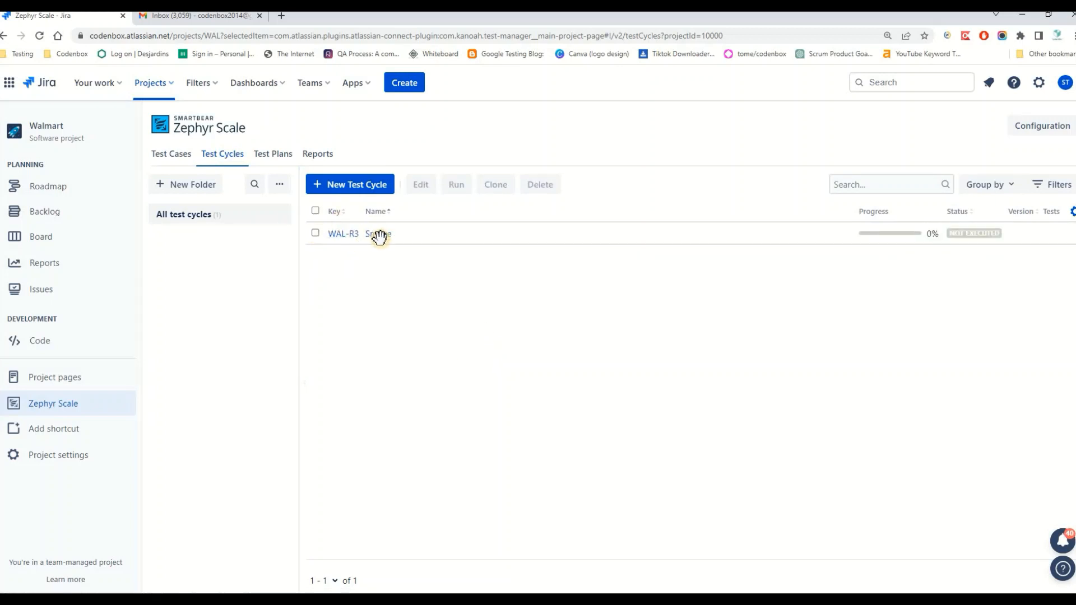
click(316, 233)
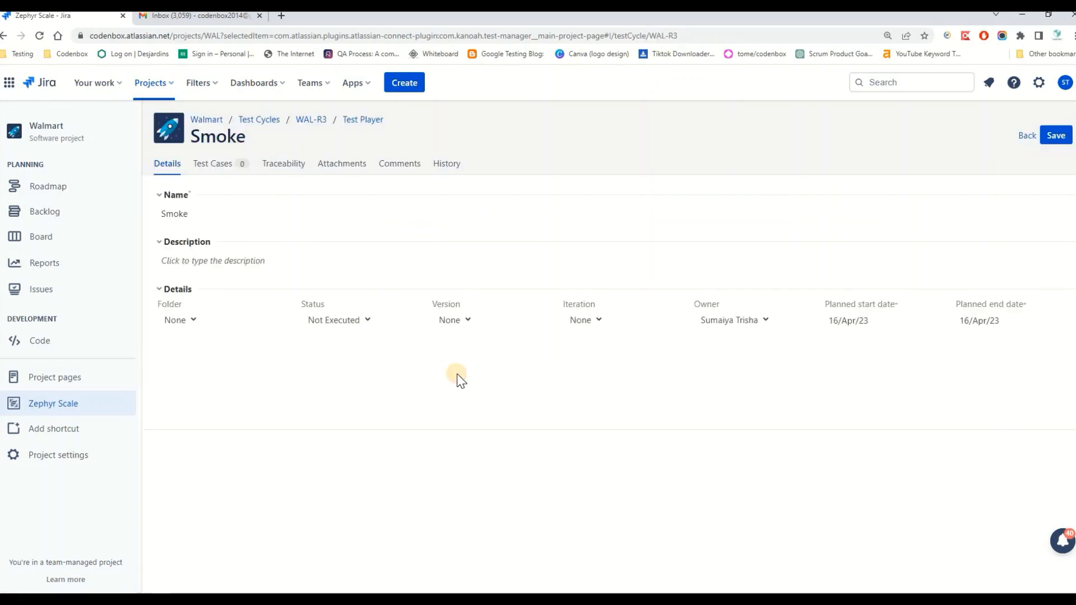
Step: Add the existing test cases WAL-T3 and WAL-T4 to the Smoke cycle and save it
click(212, 168)
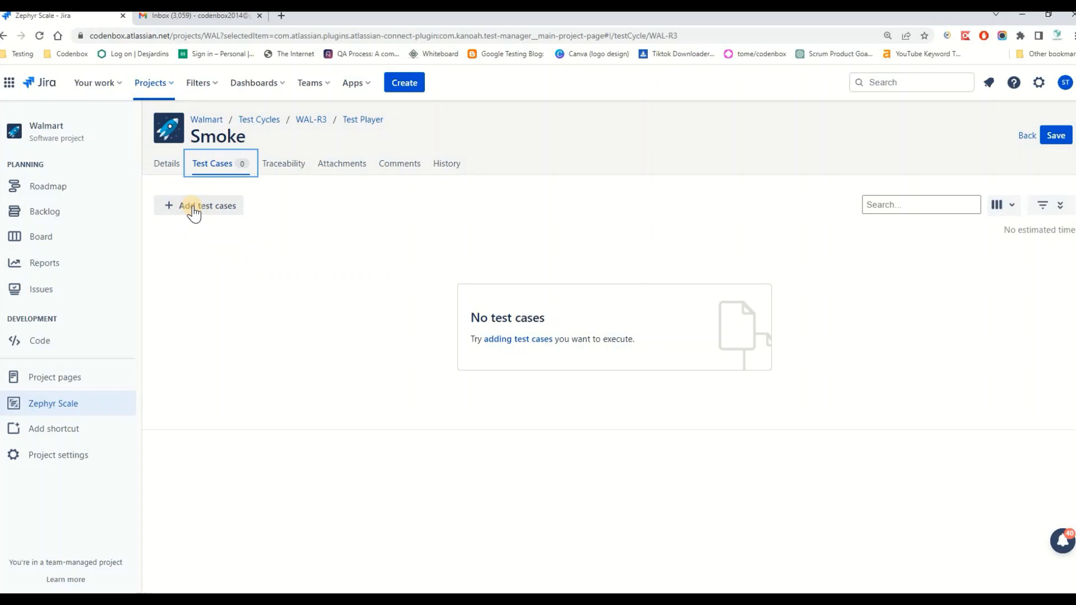
click(193, 212)
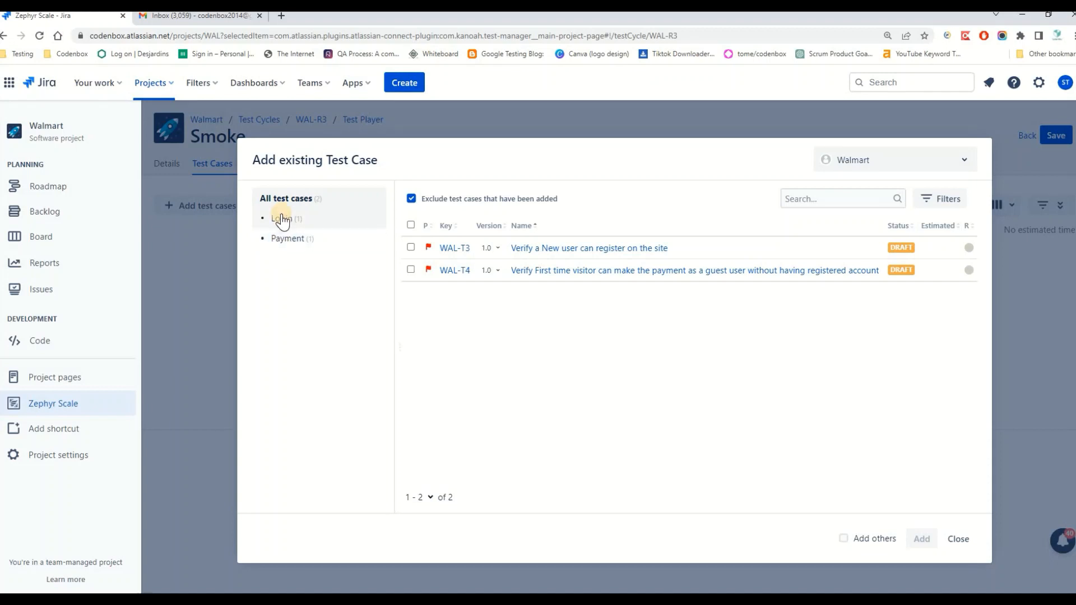
click(411, 248)
click(411, 269)
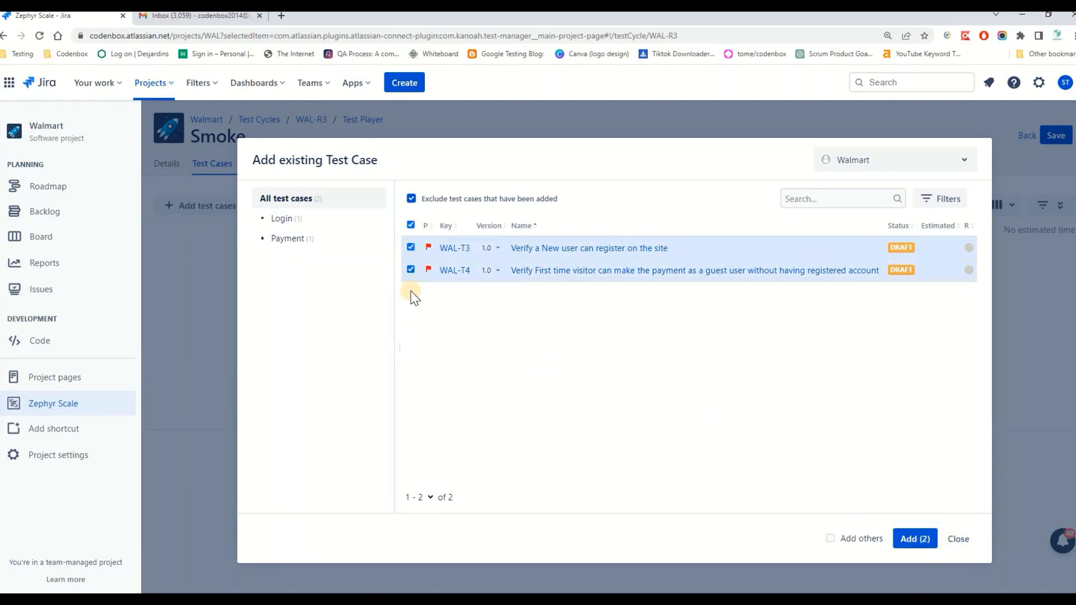
click(918, 542)
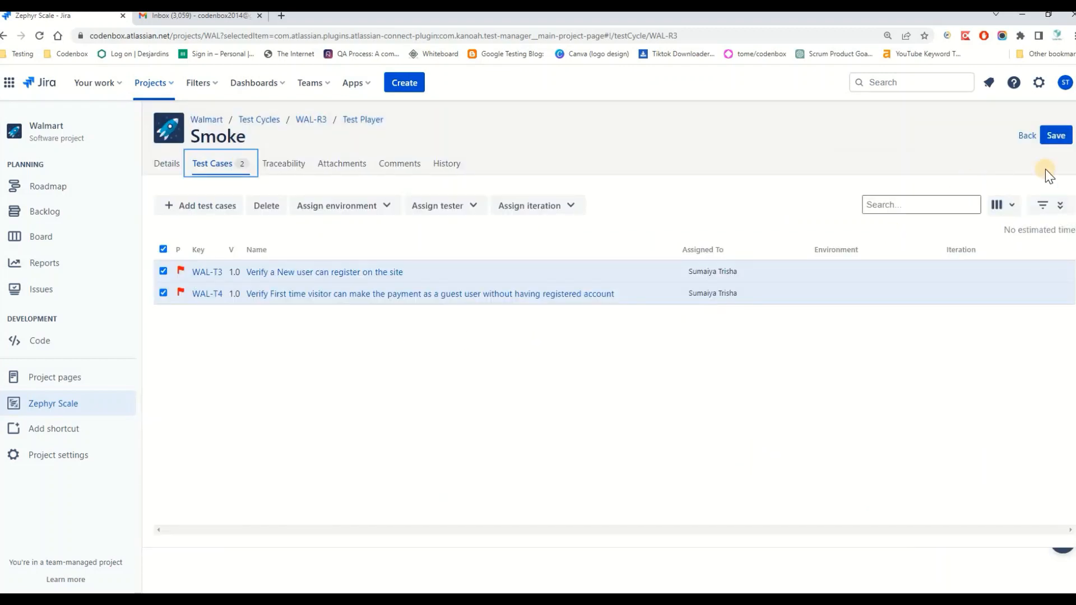
click(1057, 137)
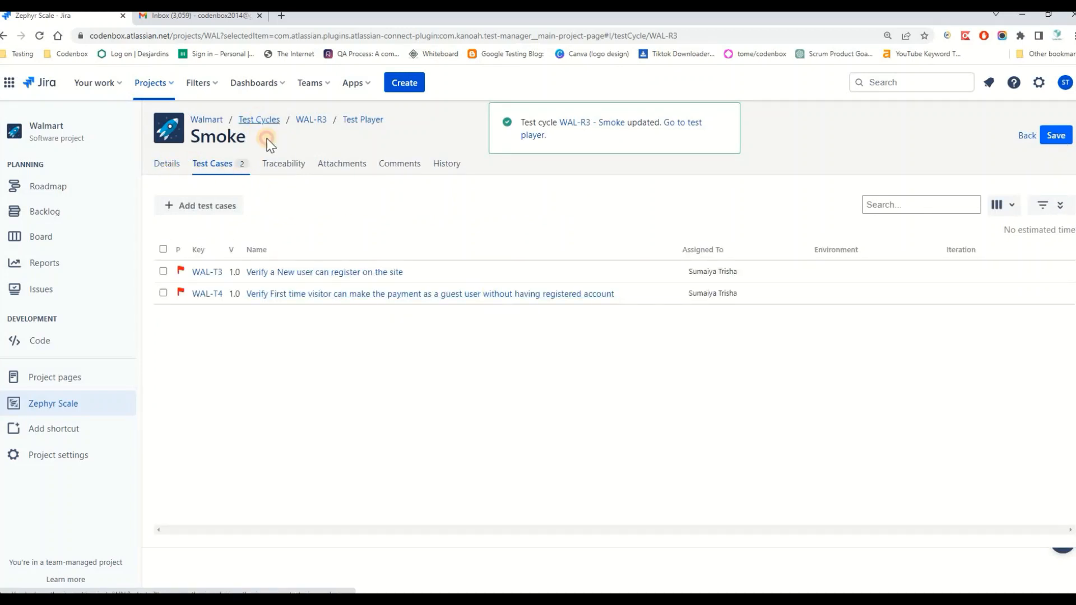
Step: Return to the list of test cycles and open the Smoke cycle in the Test Player
click(259, 120)
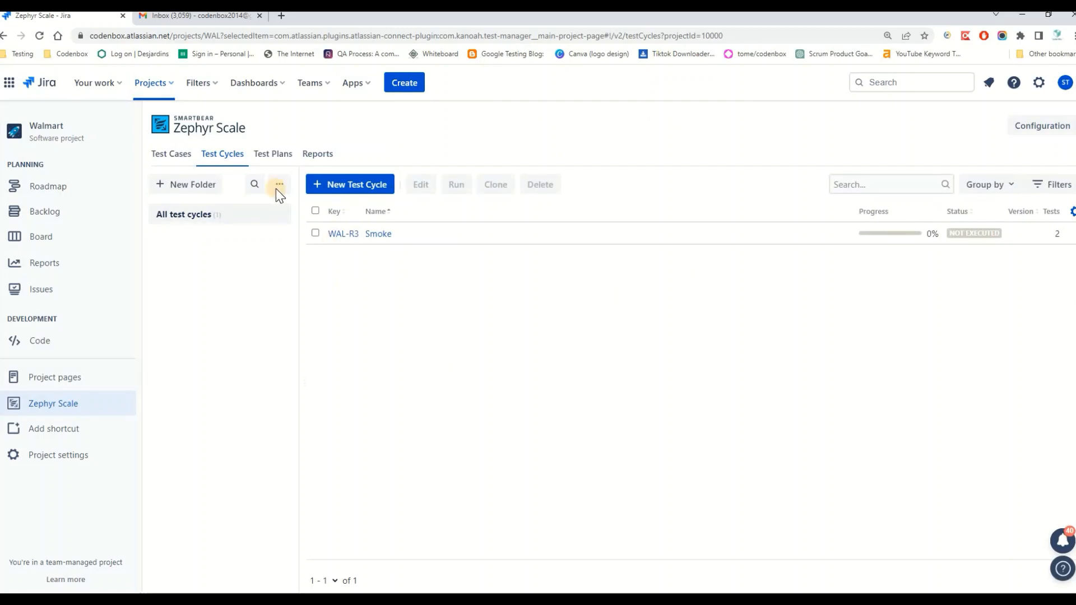
click(373, 238)
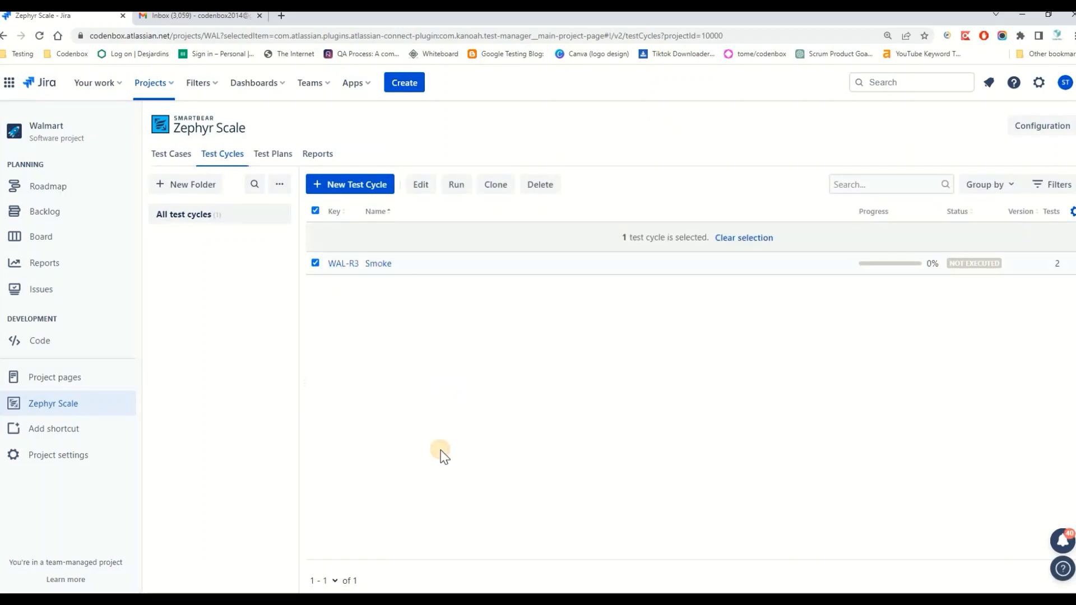
click(342, 269)
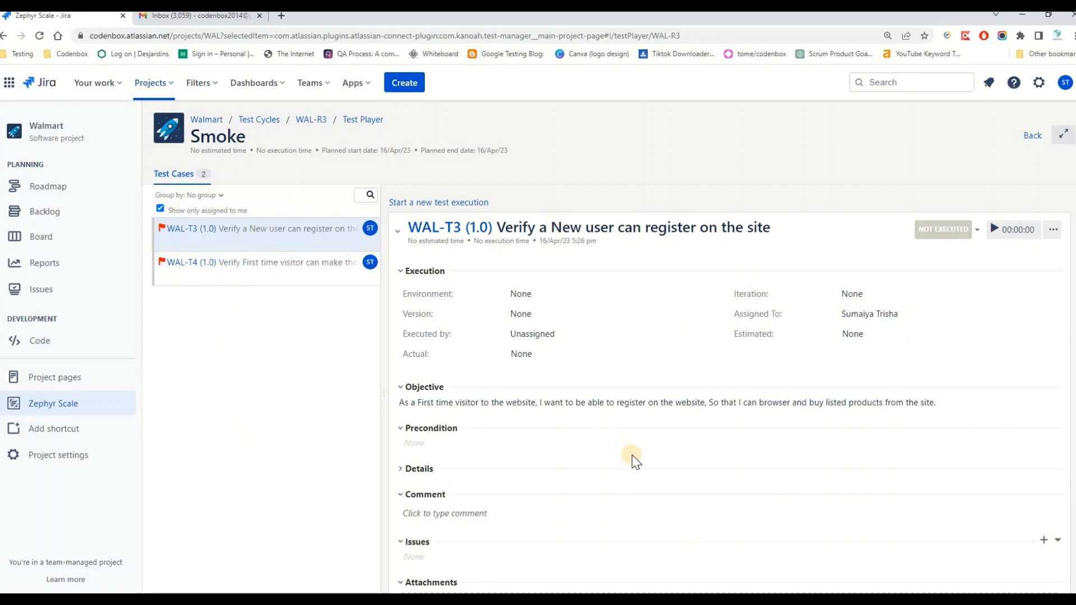
Step: Examine the registration test case WAL-T3 in the Smoke cycle, from its execution details down to its test script steps
scroll(645, 476, down, 5)
scroll(675, 488, down, 7)
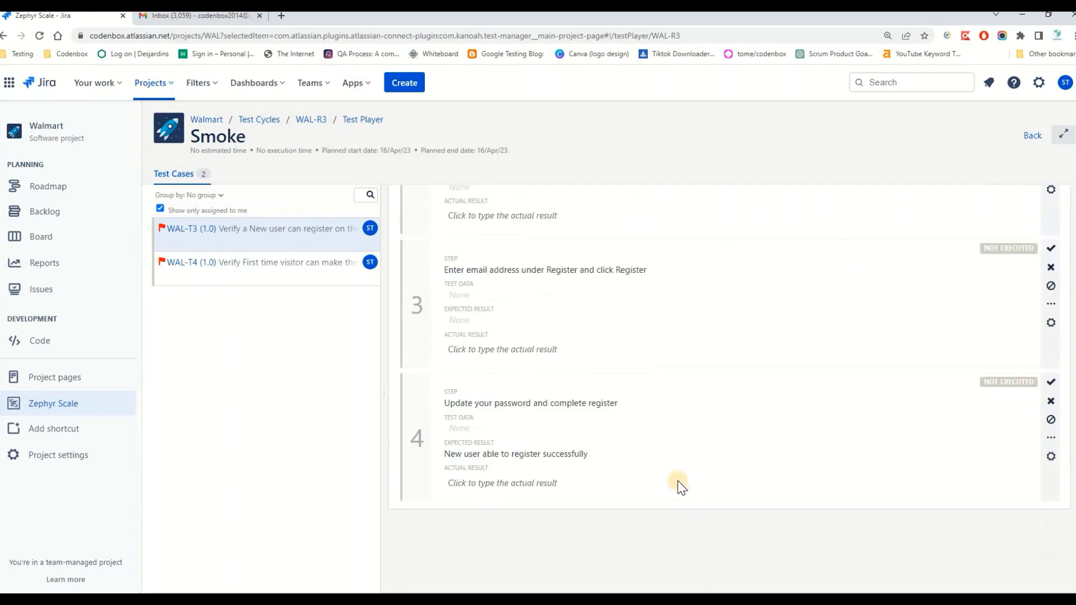
scroll(678, 480, up, 10)
scroll(679, 473, up, 2)
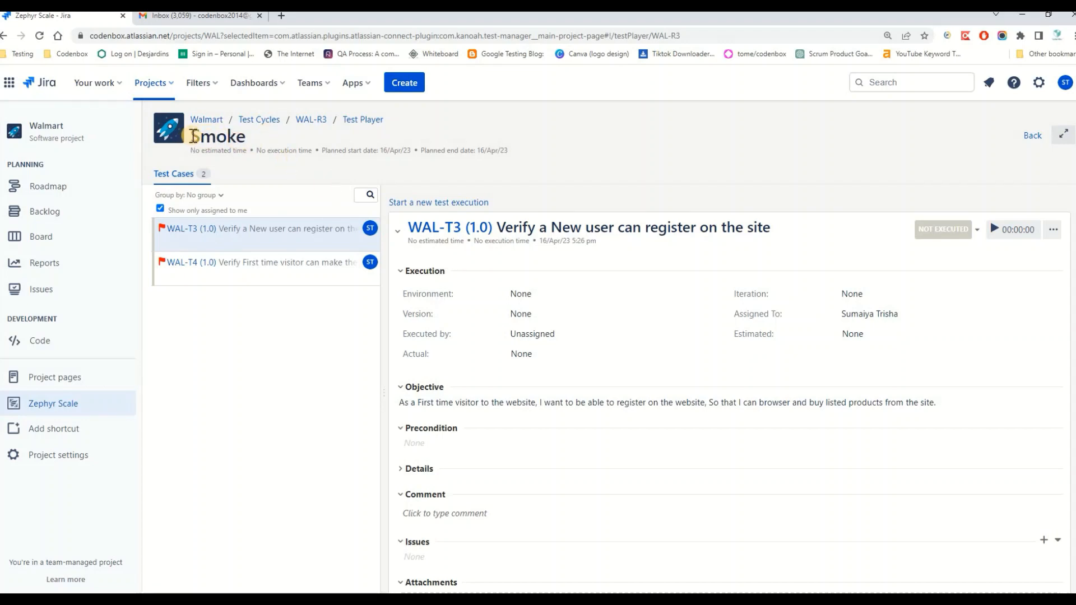
drag(264, 134, 264, 135)
scroll(695, 413, down, 2)
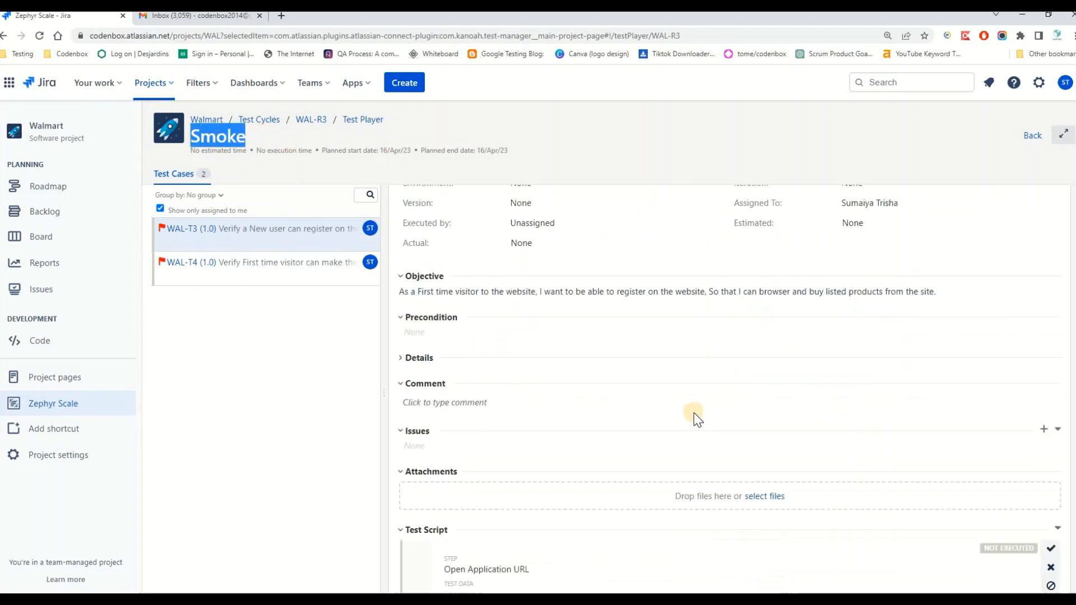
scroll(635, 414, down, 2)
scroll(639, 428, up, 4)
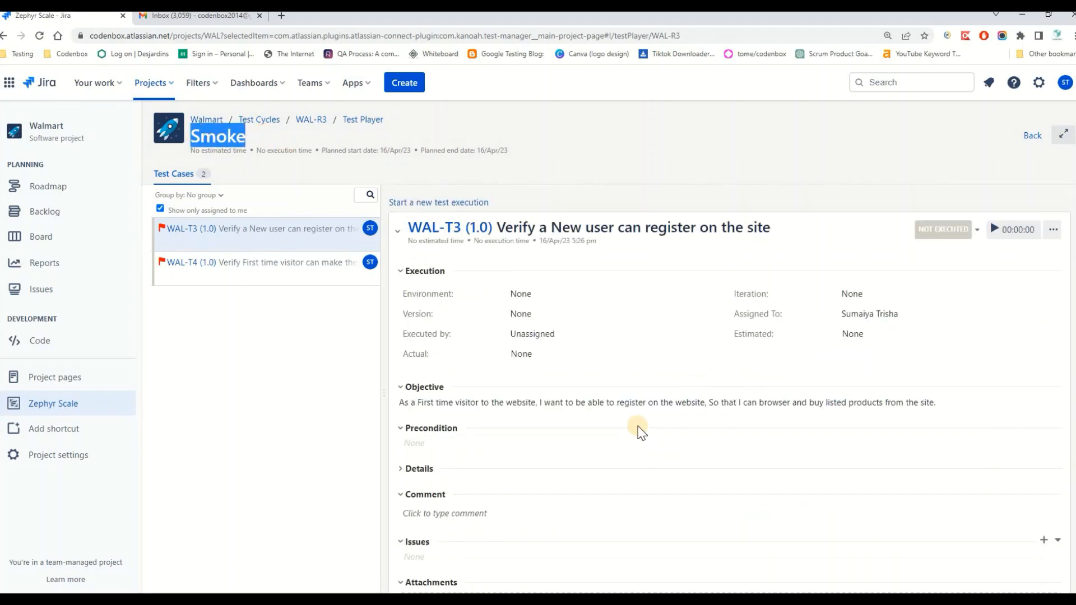
scroll(647, 427, down, 7)
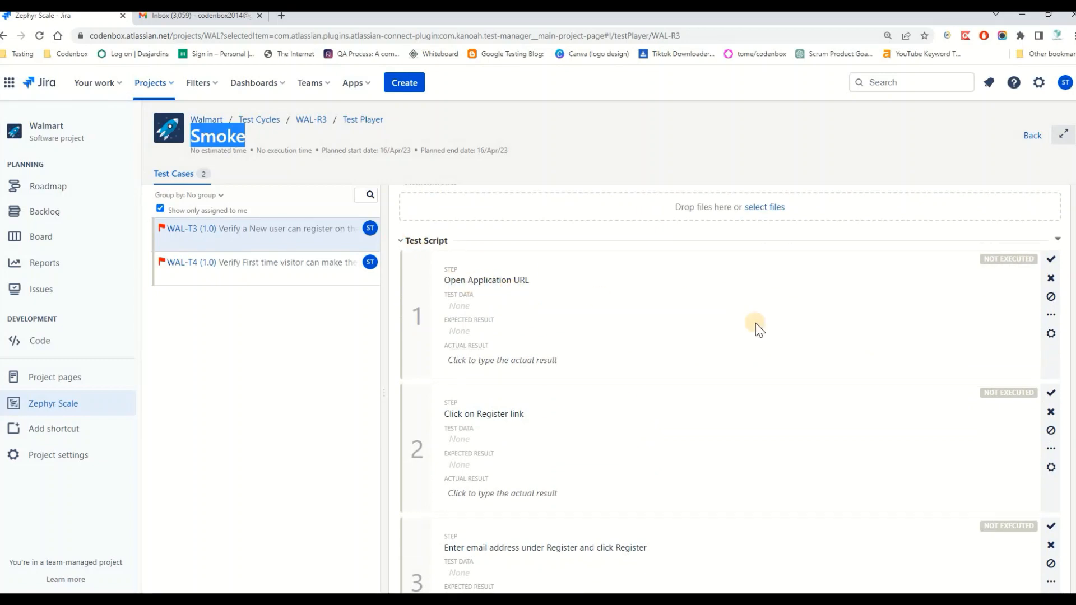
scroll(872, 353, up, 7)
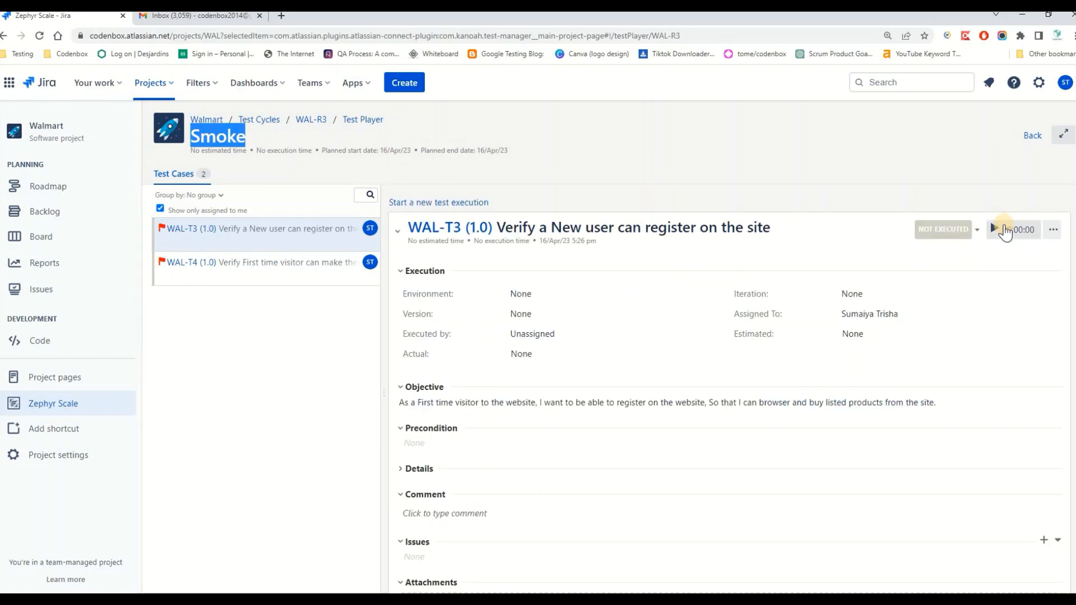
Step: Start the timed execution of registration test case WAL-T3 and mark all four of its test script steps as Pass
click(994, 229)
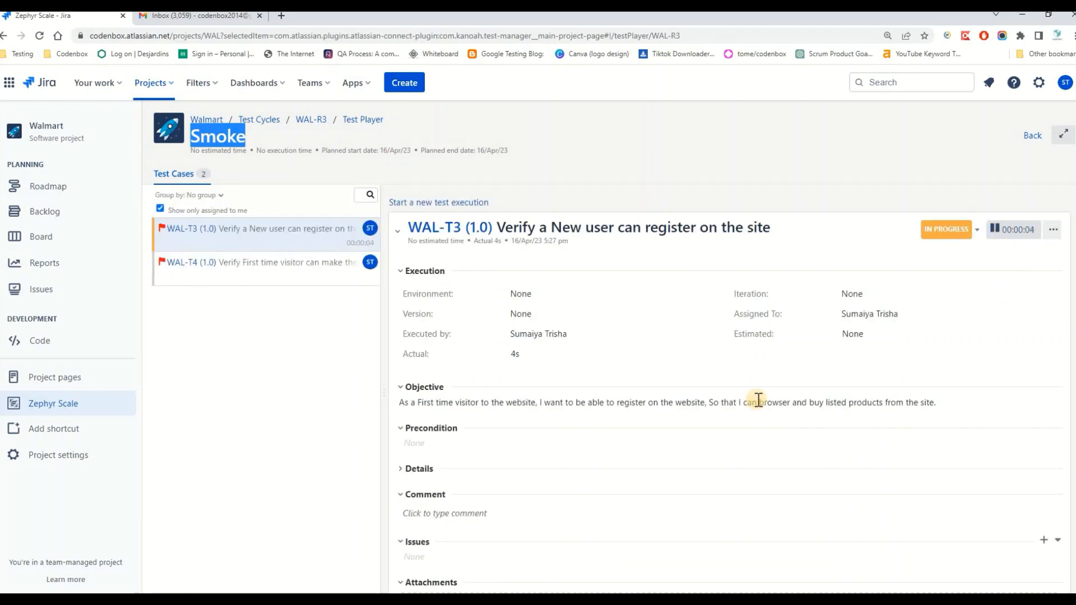
scroll(659, 499, down, 7)
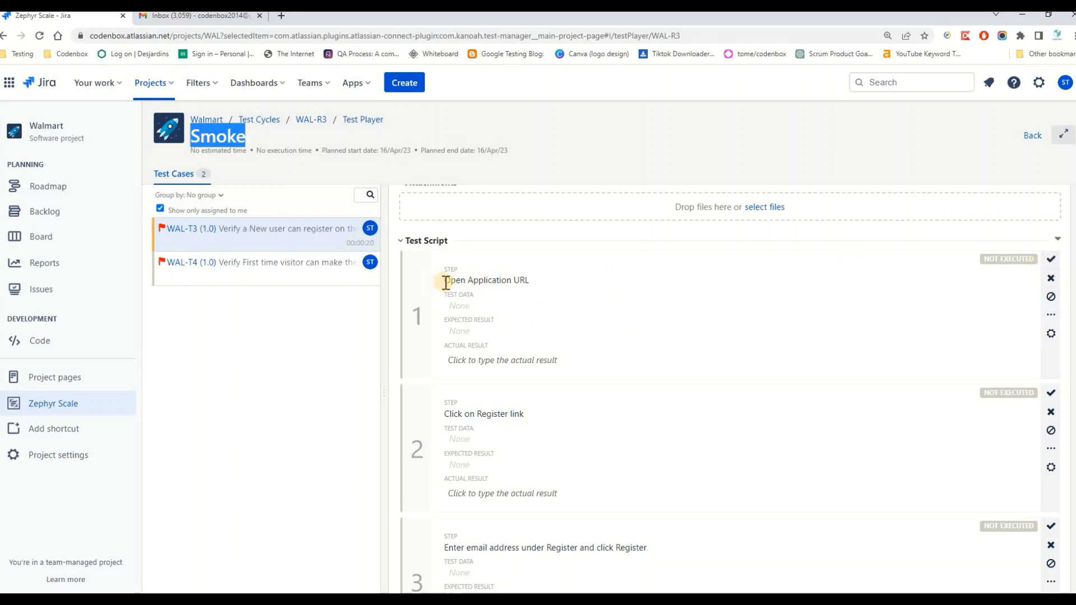
drag(444, 280, 529, 280)
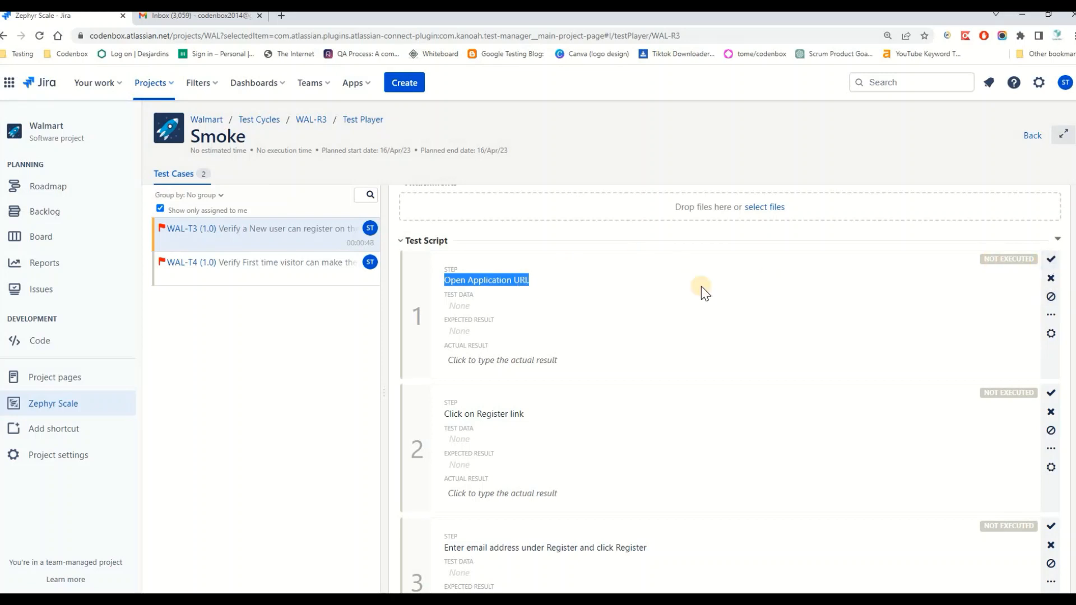
click(1051, 259)
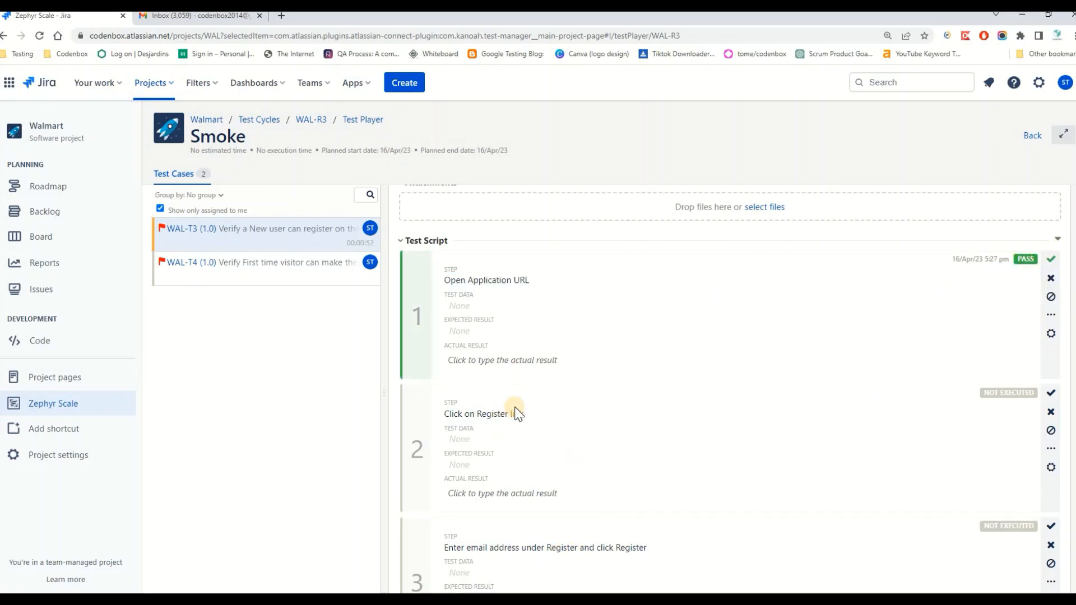
scroll(586, 426, down, 2)
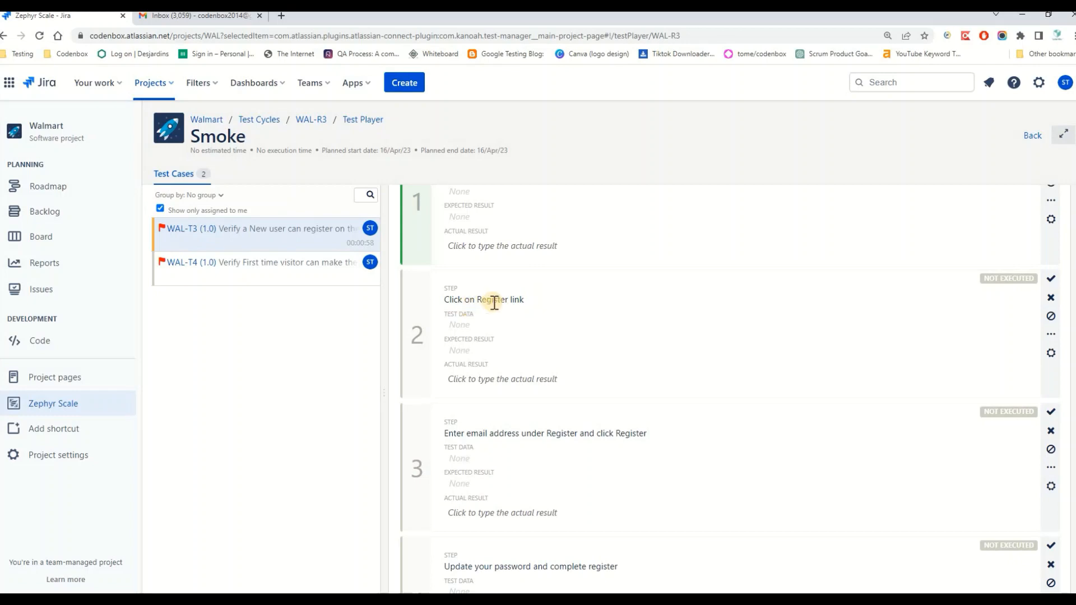
click(1051, 279)
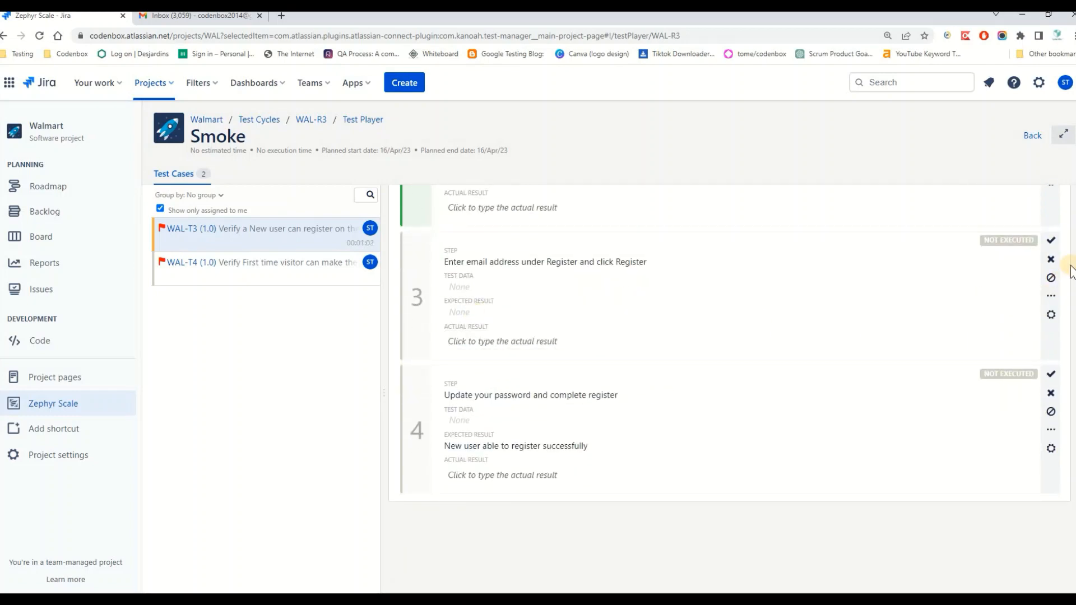
click(1051, 240)
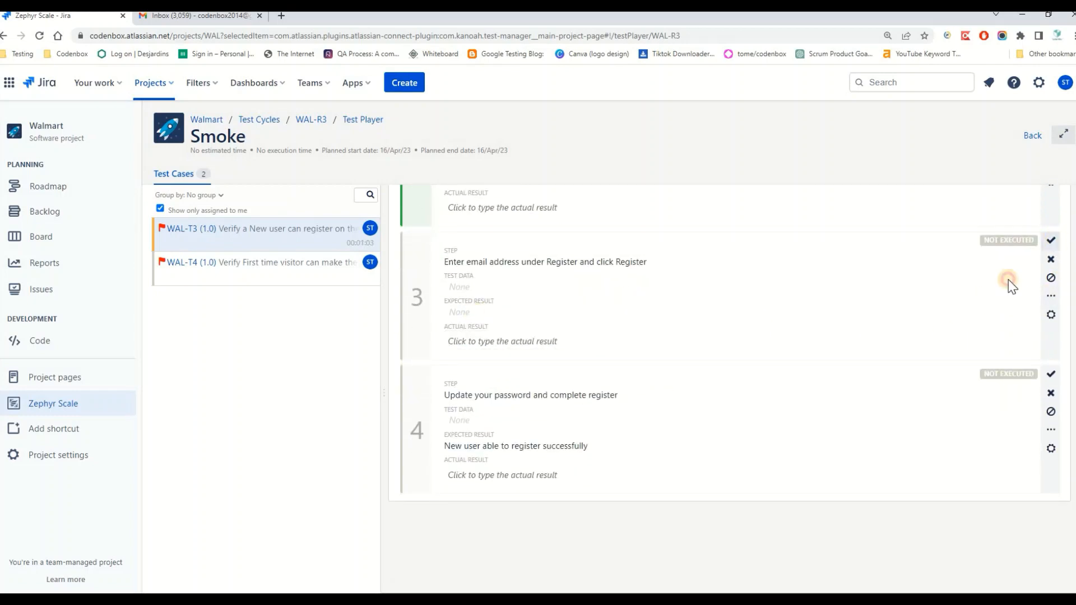
click(1052, 374)
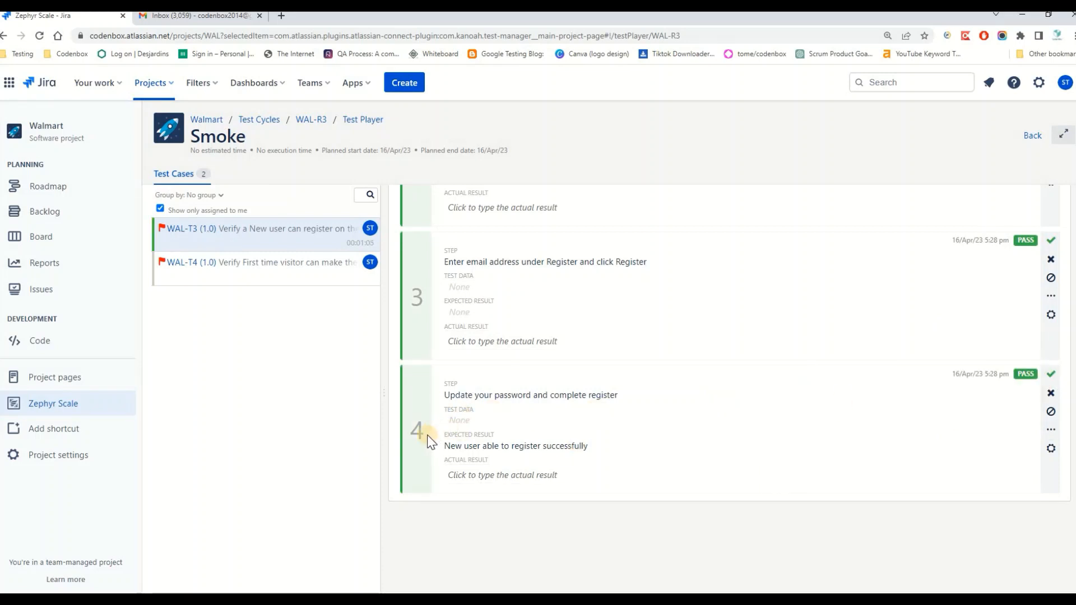
Step: Review WAL-T3's step results, the expected result of step 4, and the test case's overall execution status and details
drag(444, 396, 631, 401)
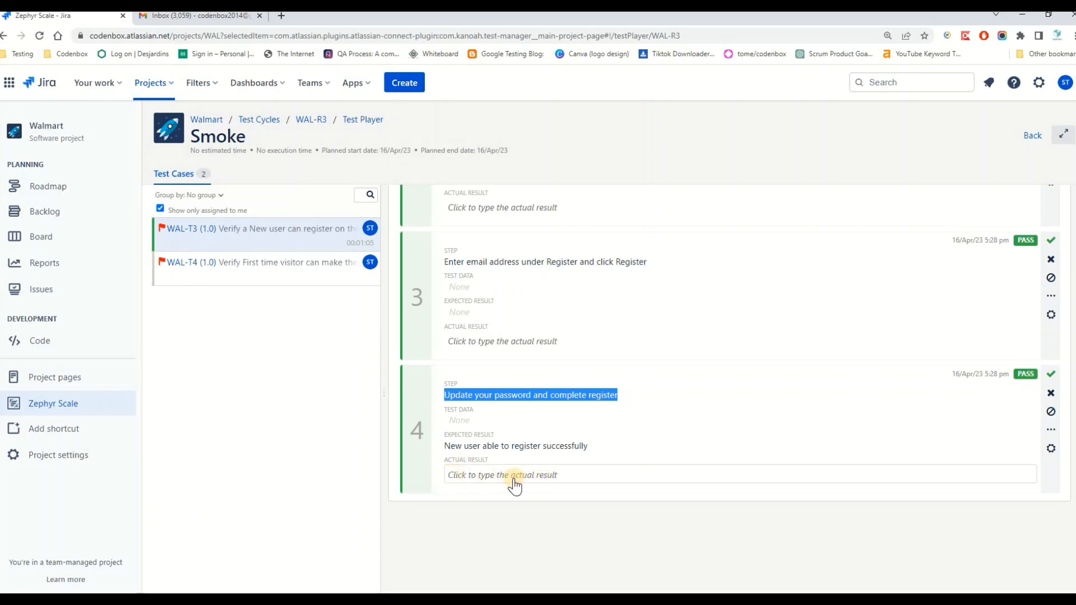
click(459, 396)
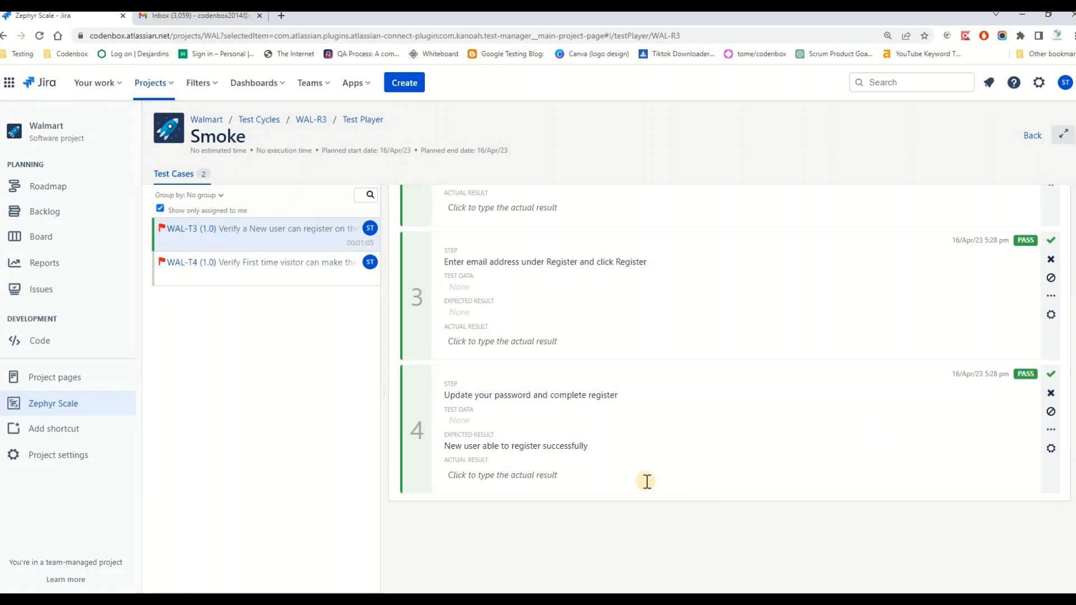
scroll(500, 272, up, 3)
scroll(524, 440, down, 4)
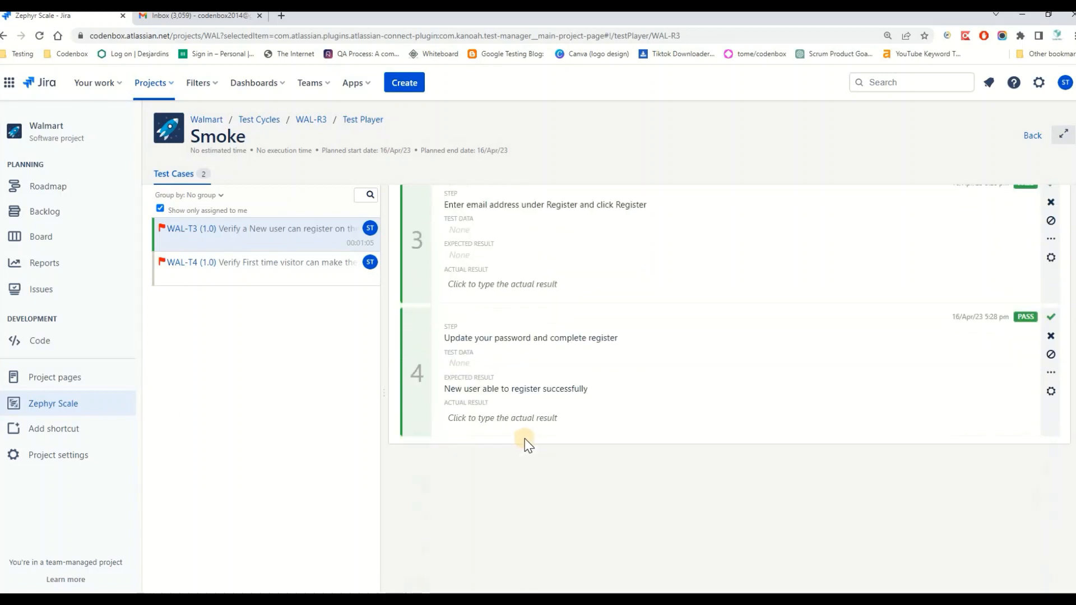
scroll(583, 390, up, 4)
scroll(583, 391, up, 2)
scroll(611, 479, up, 4)
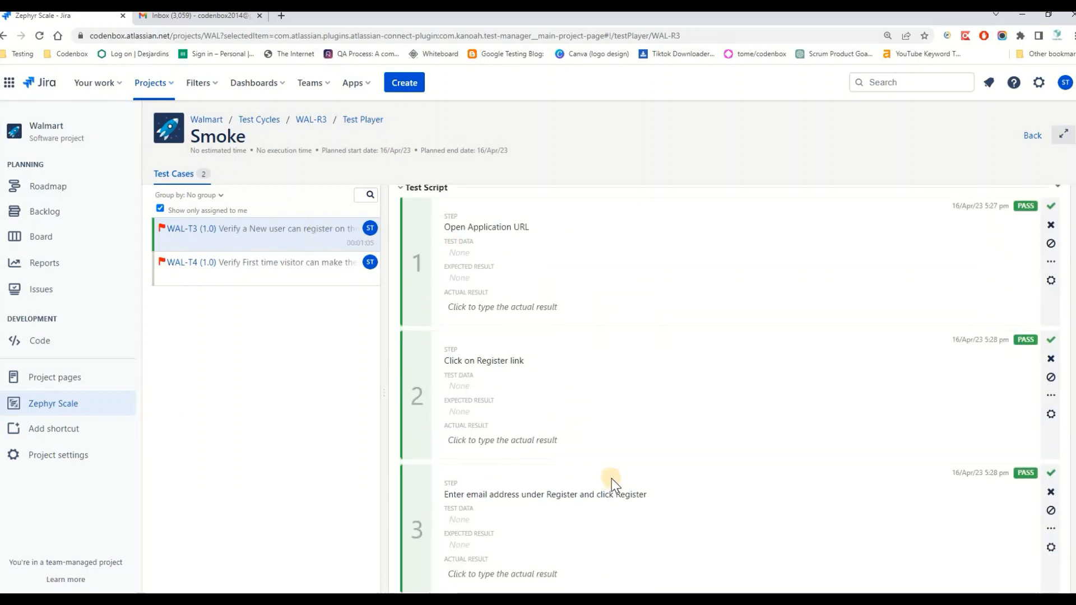
scroll(785, 502, down, 4)
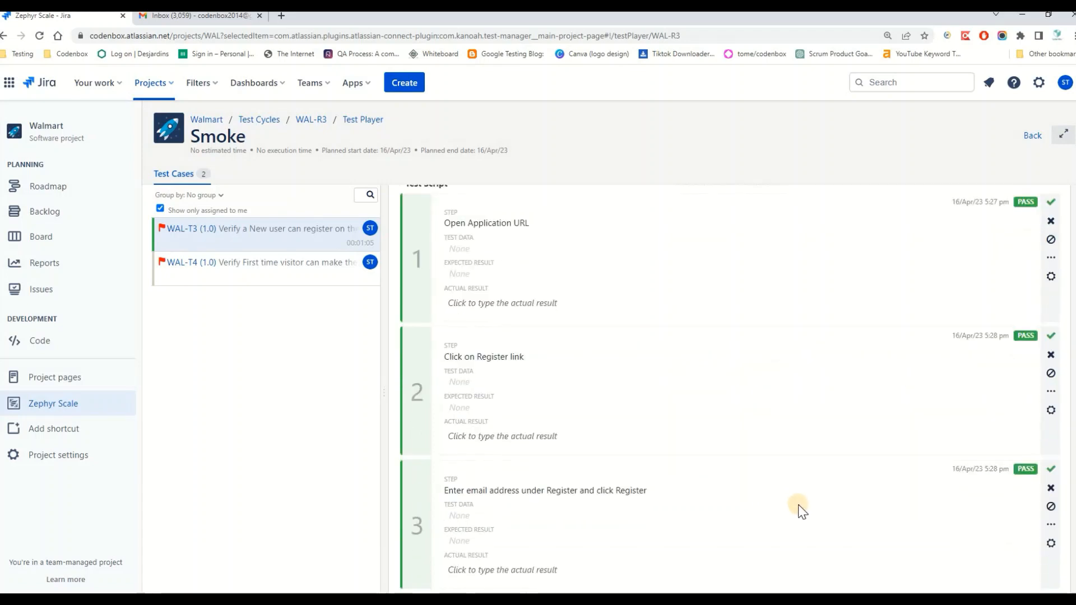
scroll(807, 508, up, 5)
scroll(813, 494, up, 3)
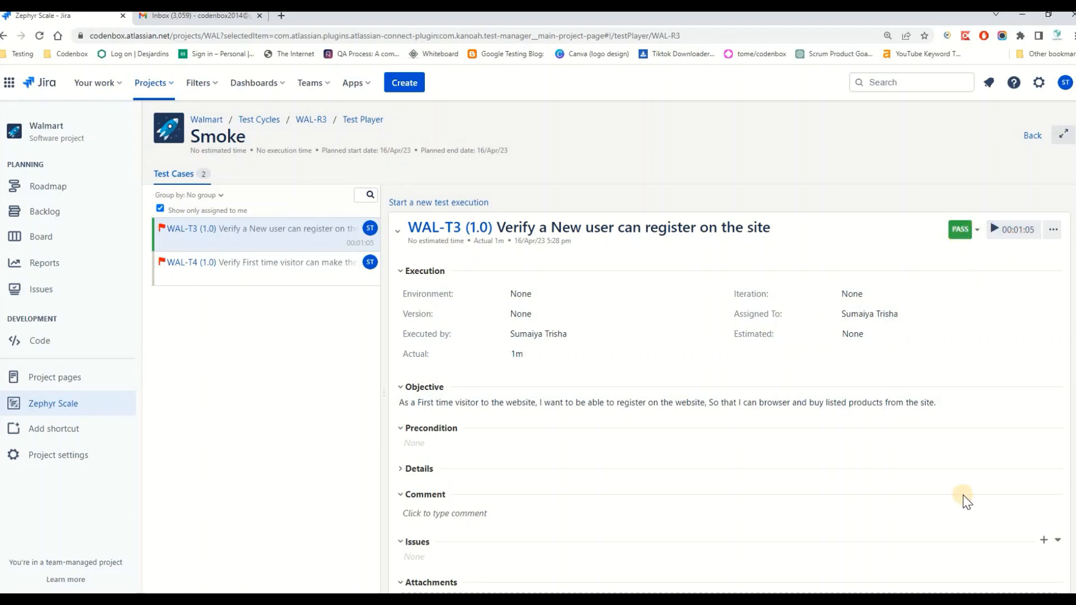
scroll(964, 493, down, 10)
scroll(987, 337, up, 5)
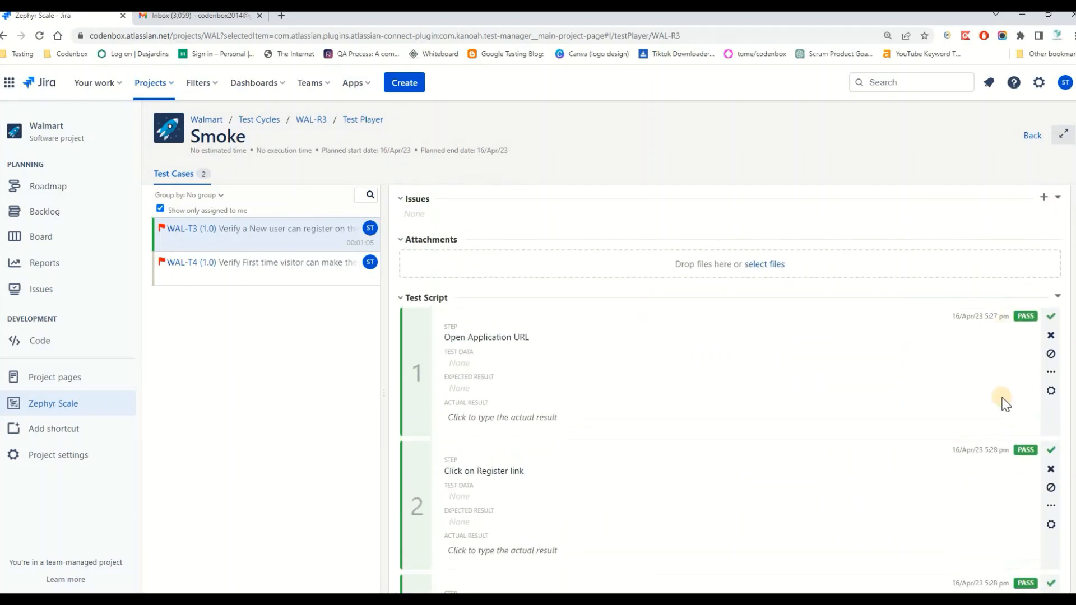
scroll(1004, 401, down, 7)
scroll(1023, 415, up, 6)
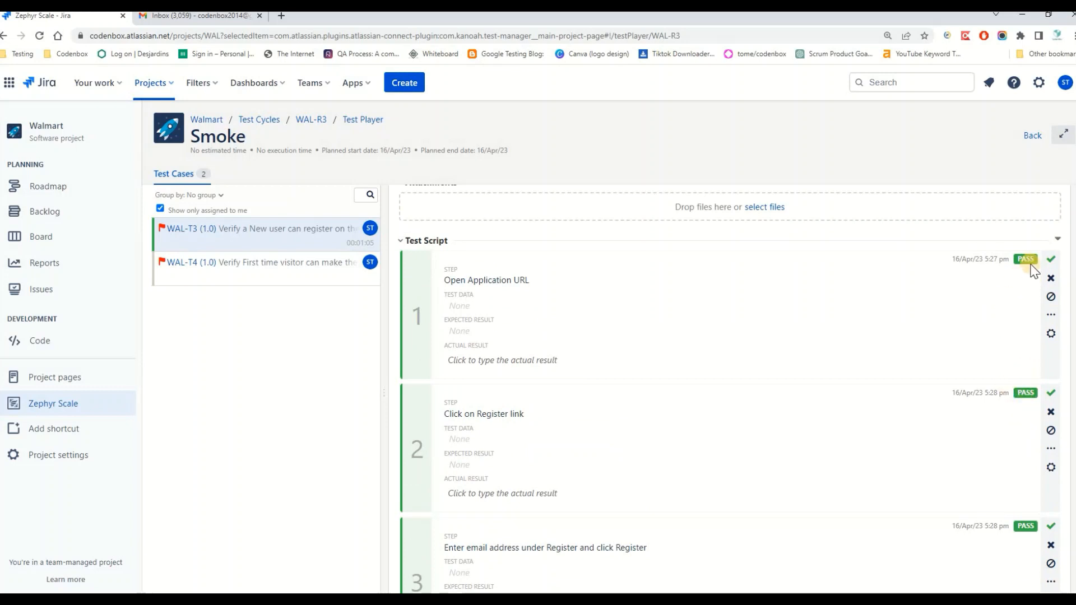
scroll(1033, 432, up, 6)
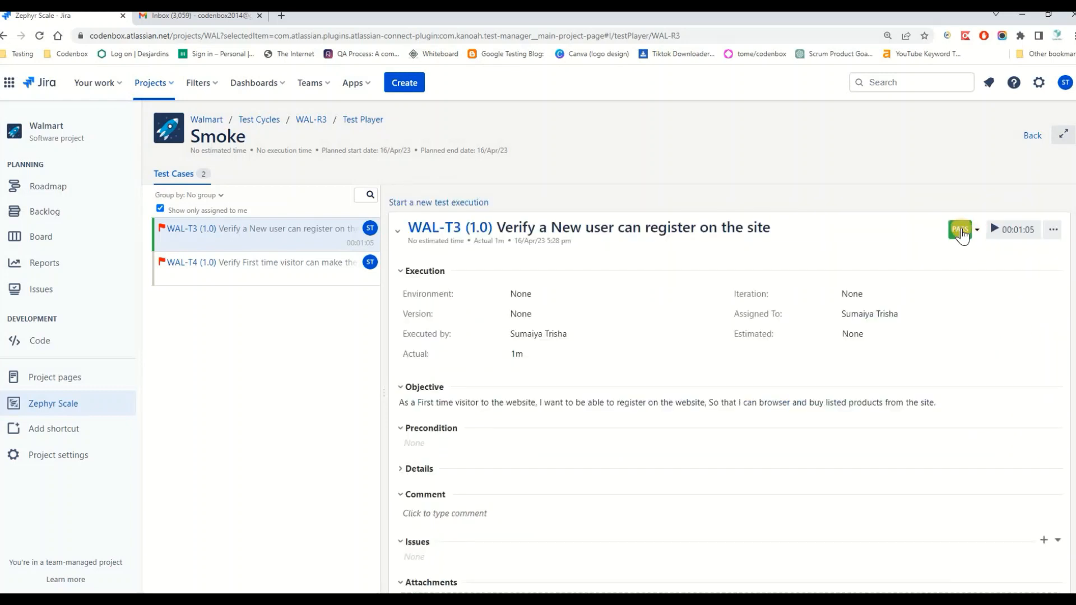
scroll(1007, 406, down, 5)
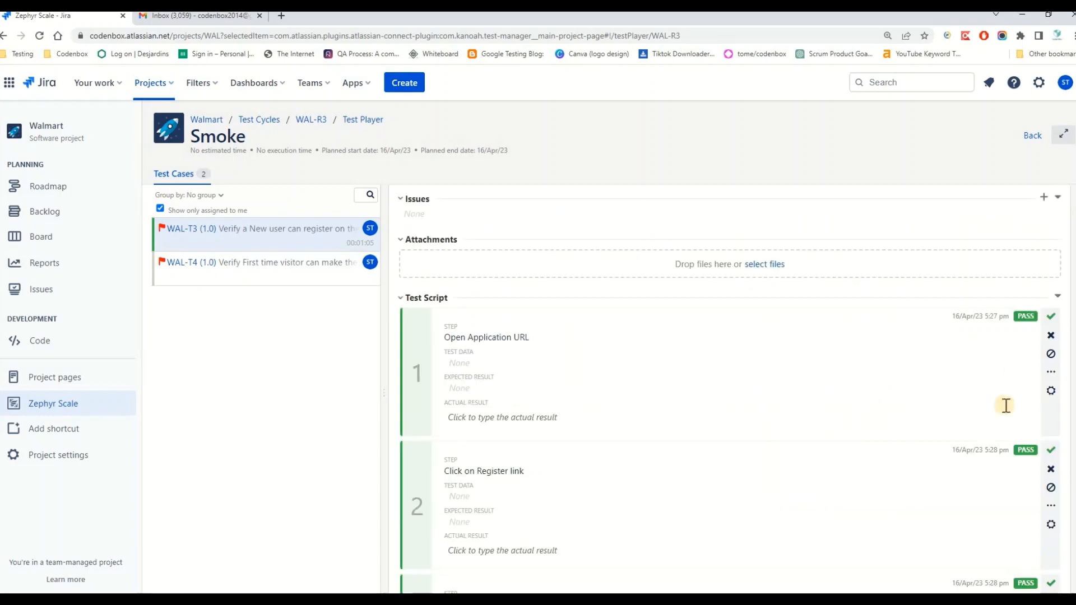
scroll(1007, 405, down, 1)
scroll(1005, 502, down, 3)
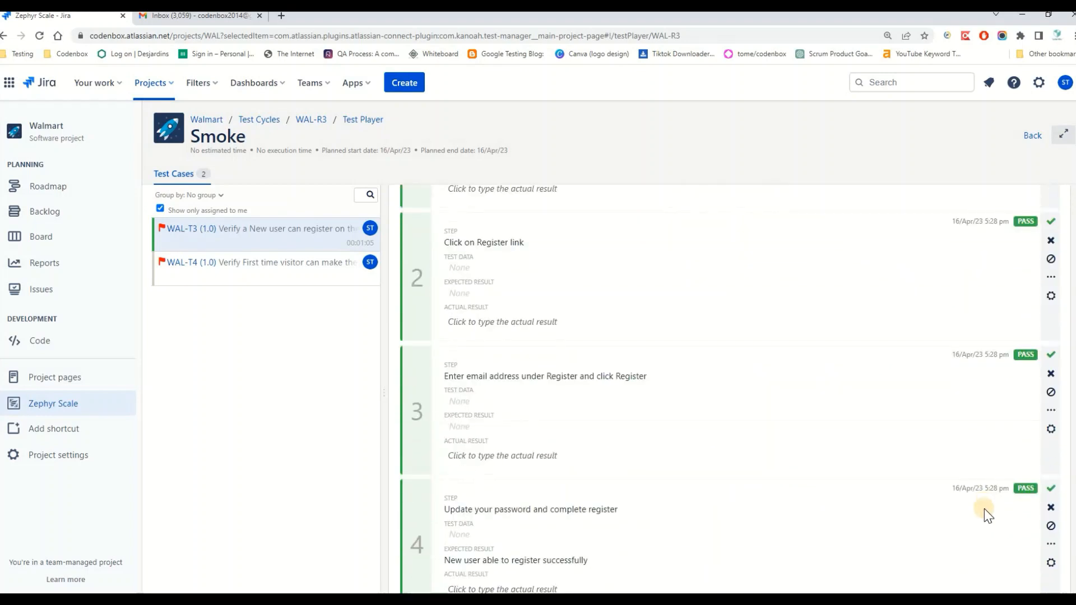
scroll(985, 511, down, 2)
scroll(997, 497, up, 10)
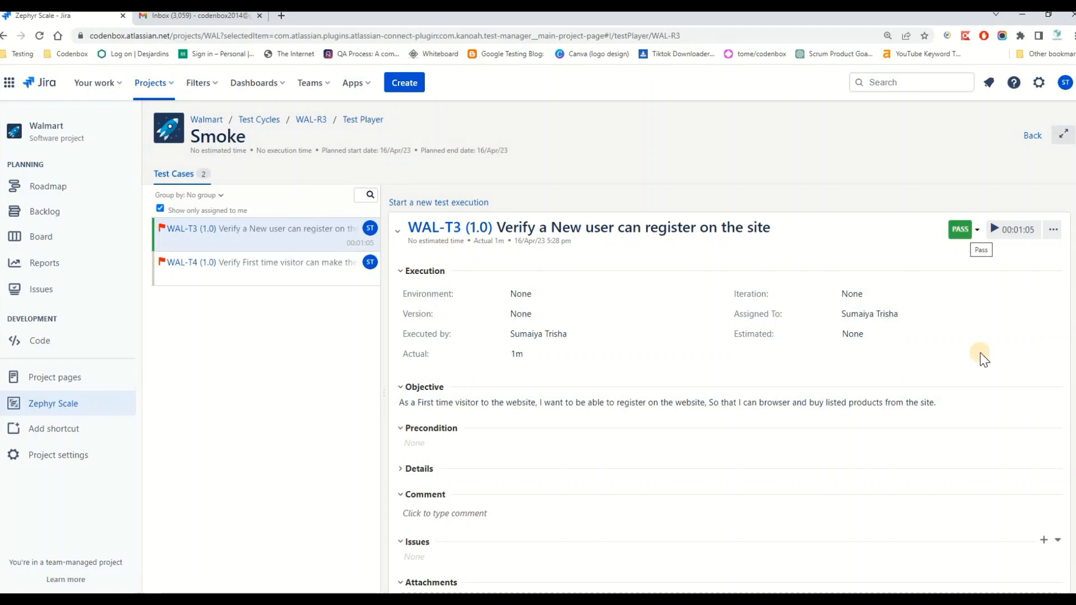
scroll(980, 362, down, 7)
scroll(1012, 499, down, 3)
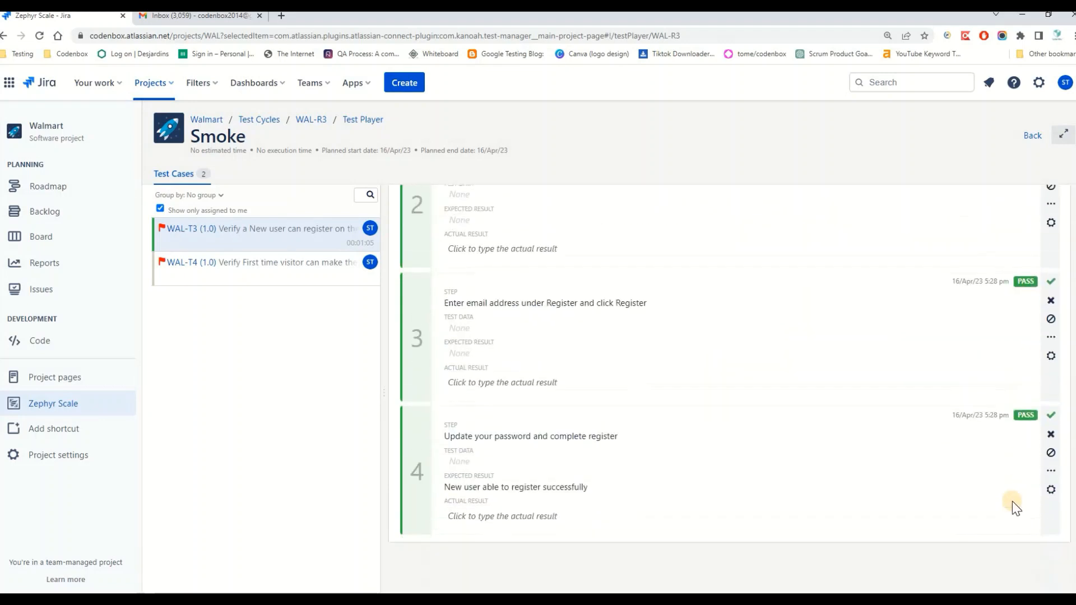
scroll(1007, 482, up, 3)
scroll(1006, 479, up, 5)
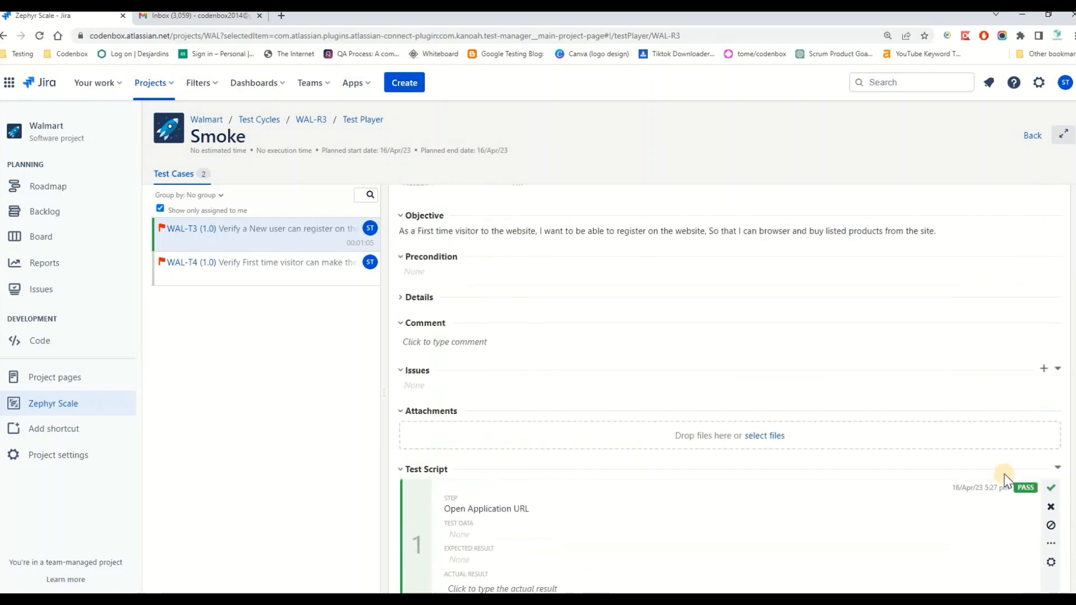
scroll(1004, 473, up, 3)
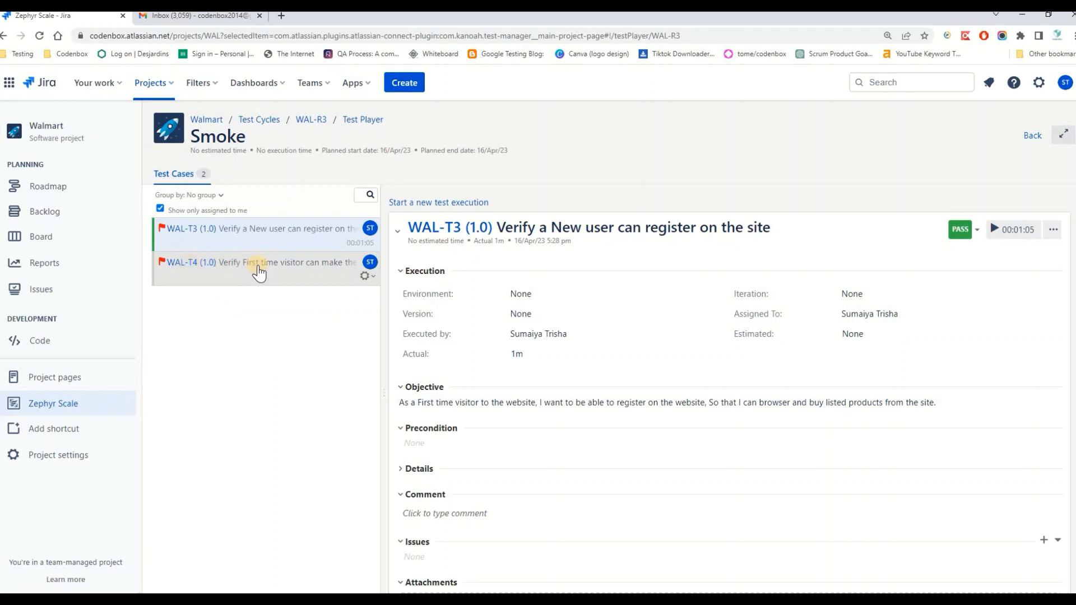
Step: Start the timed execution of guest-payment test case WAL-T4 and mark its first three test script steps as Pass
click(257, 272)
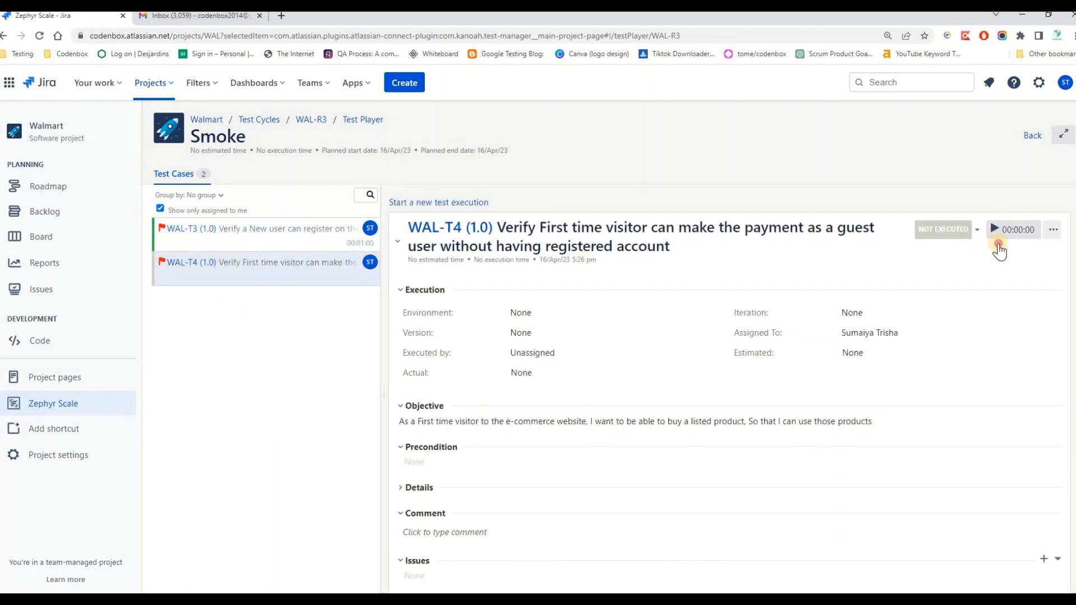
click(996, 231)
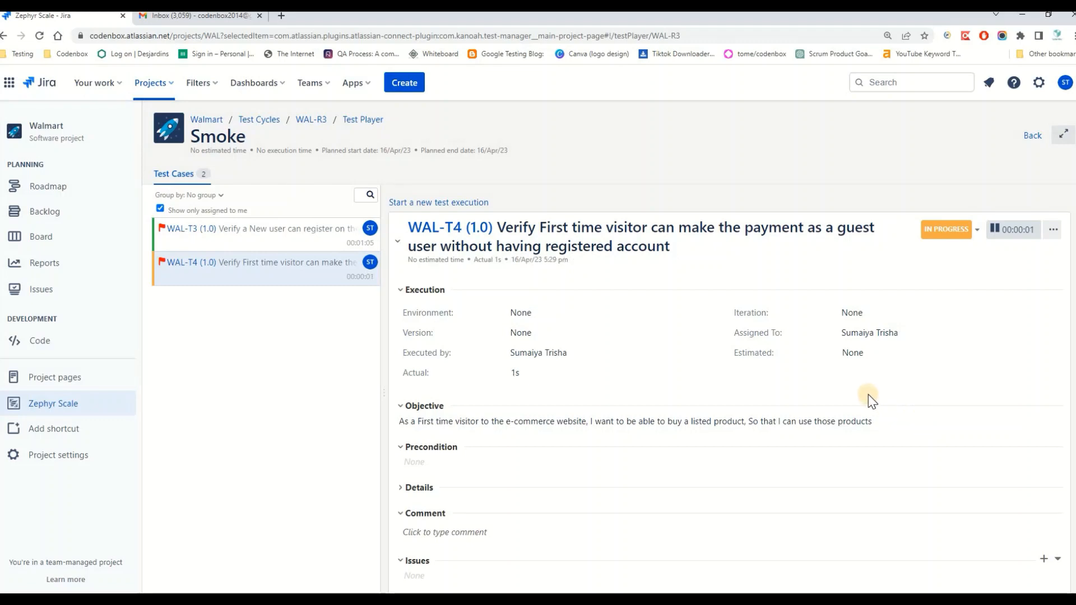
scroll(869, 395, down, 5)
scroll(812, 380, down, 2)
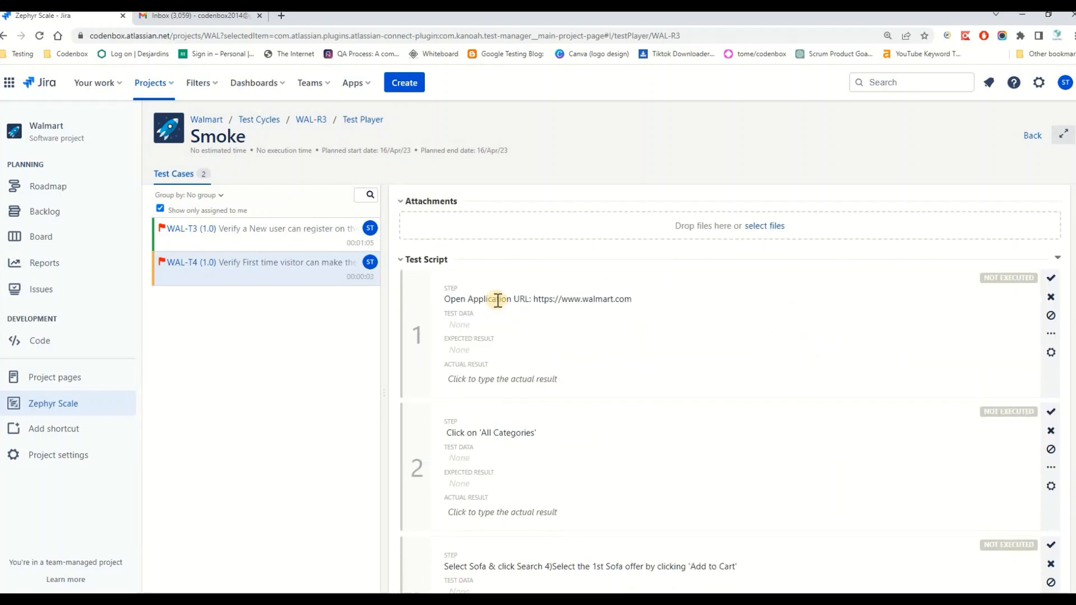
click(1051, 278)
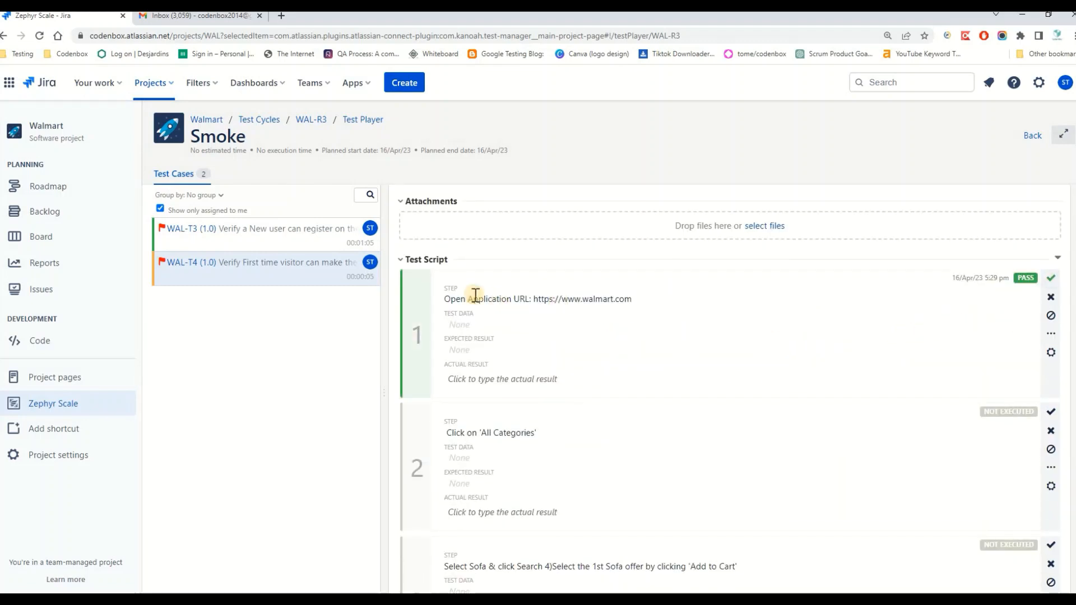
scroll(809, 370, down, 2)
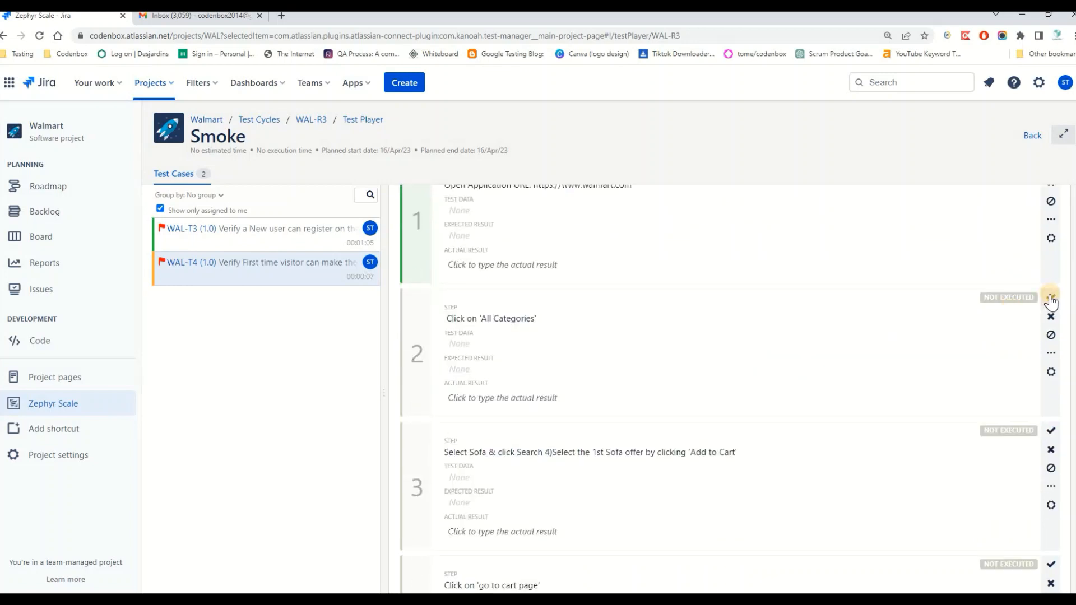
click(1051, 301)
scroll(819, 412, down, 2)
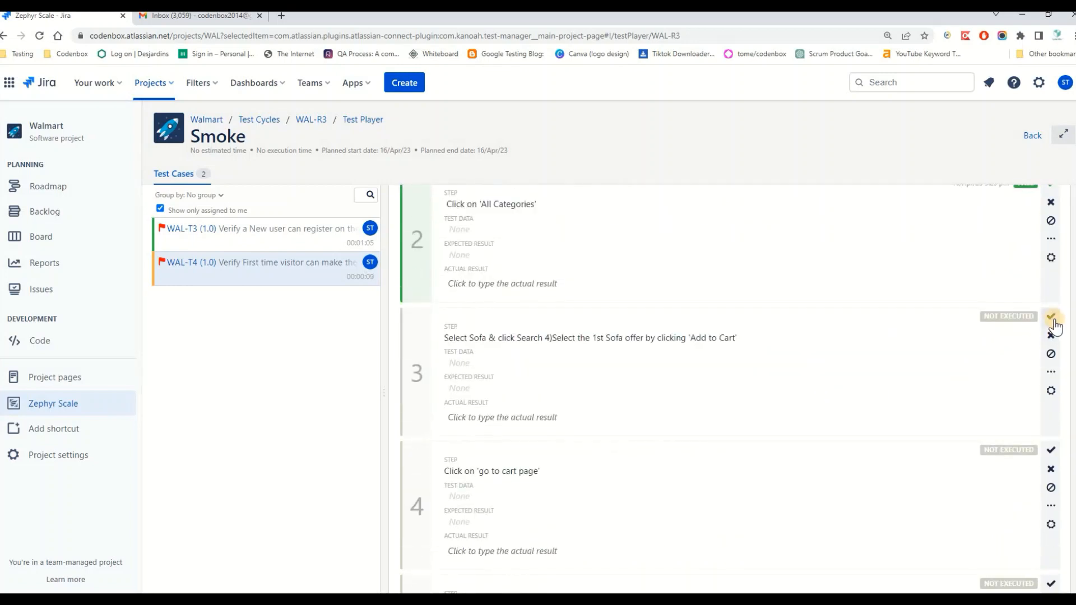
click(1052, 319)
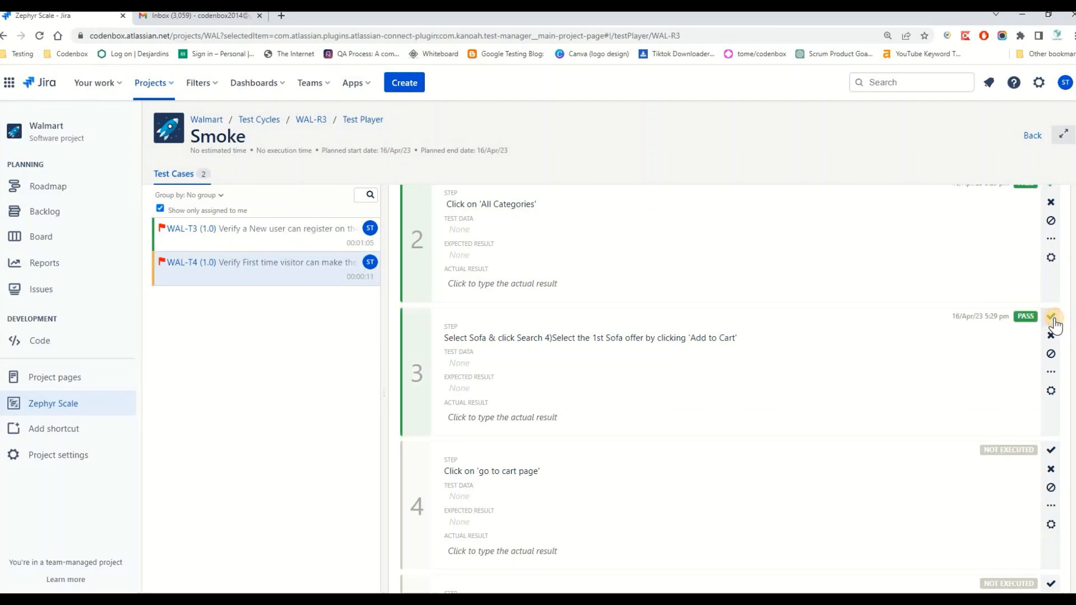
Step: Mark test script steps 4 and 5 of WAL-T4 as Pass and the checkout payment step 6 as Fail
scroll(904, 448, down, 2)
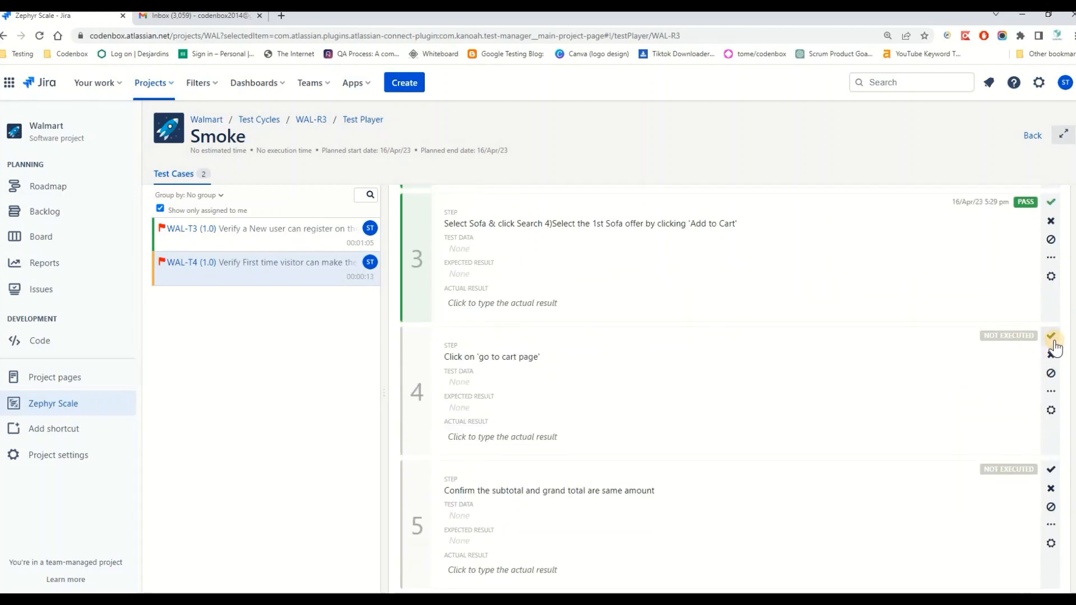
click(1053, 339)
scroll(762, 419, down, 4)
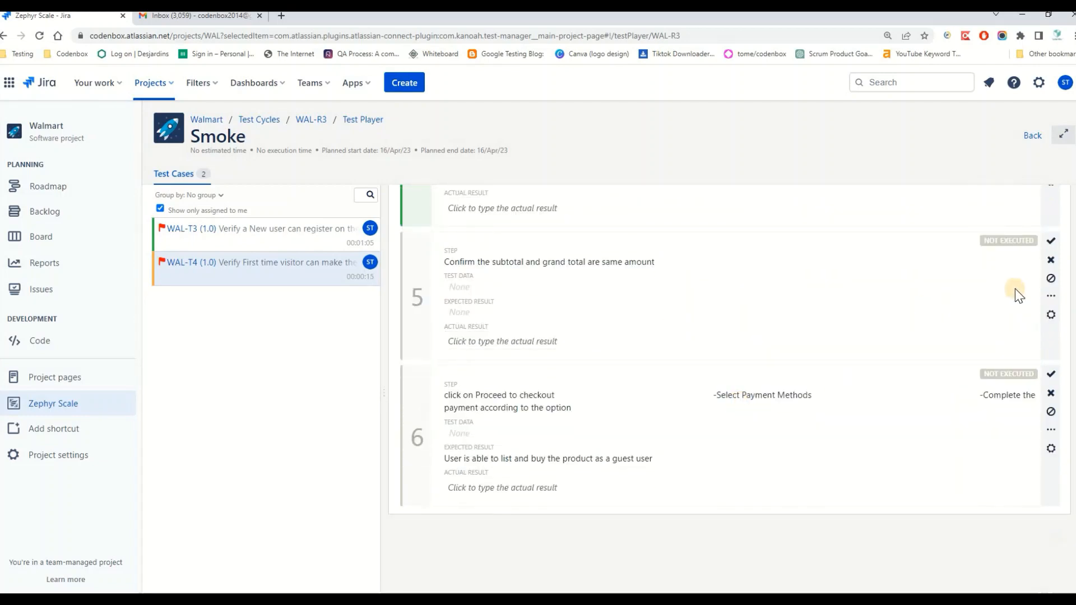
click(1052, 241)
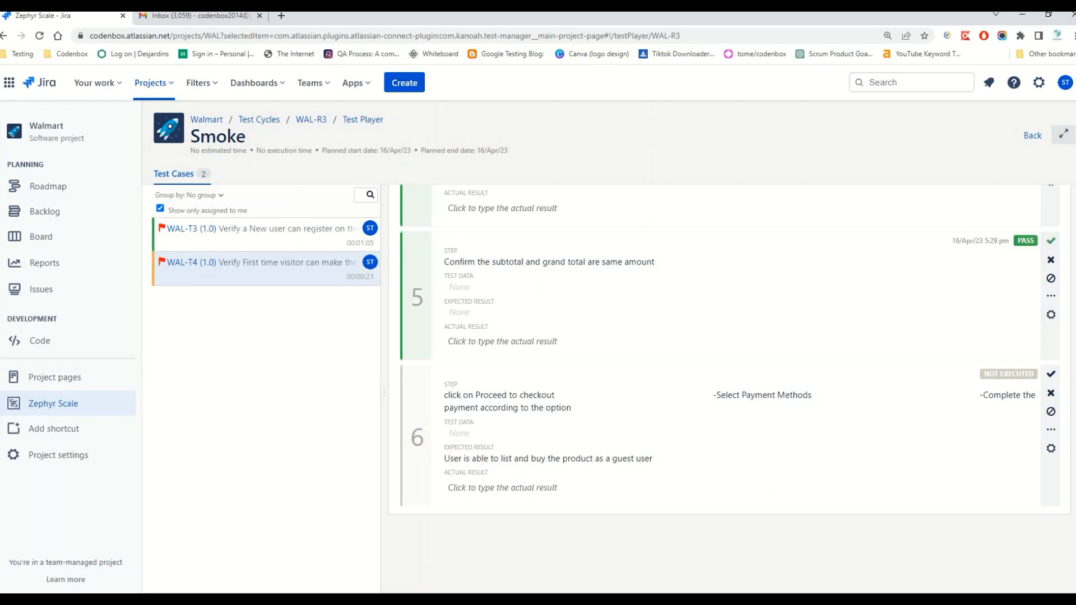
click(1051, 394)
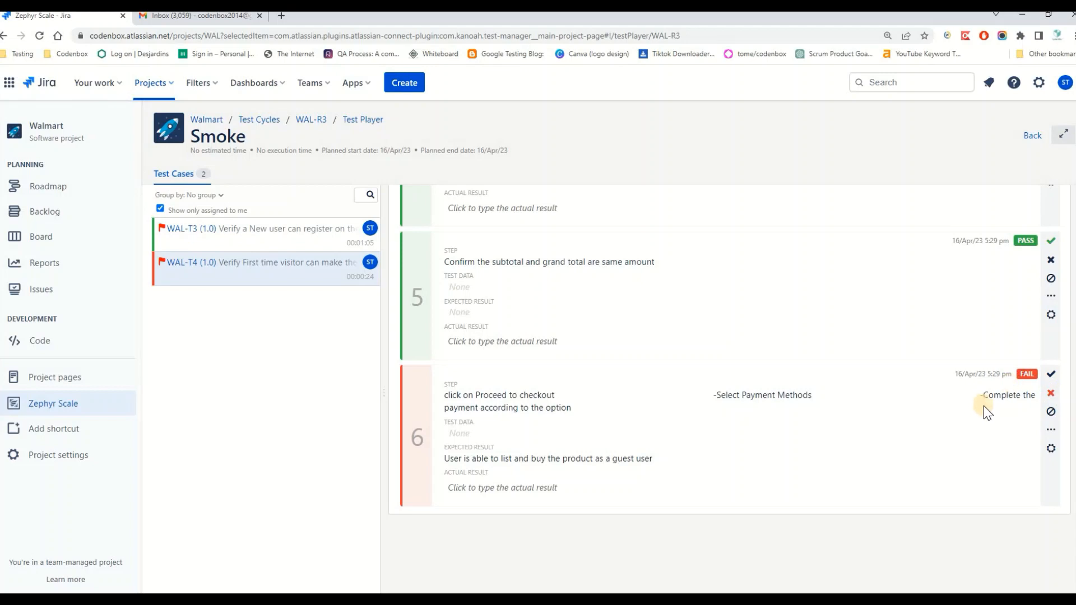
Step: Review WAL-T4's overall execution status, its details and the individual results of its six test script steps
scroll(984, 418, up, 10)
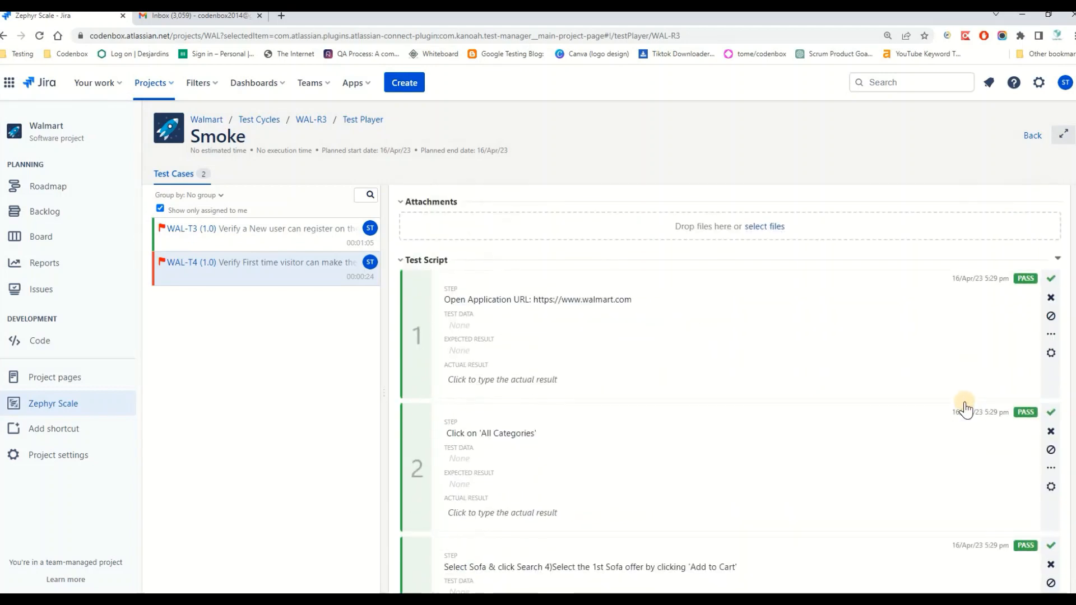
scroll(974, 417, up, 6)
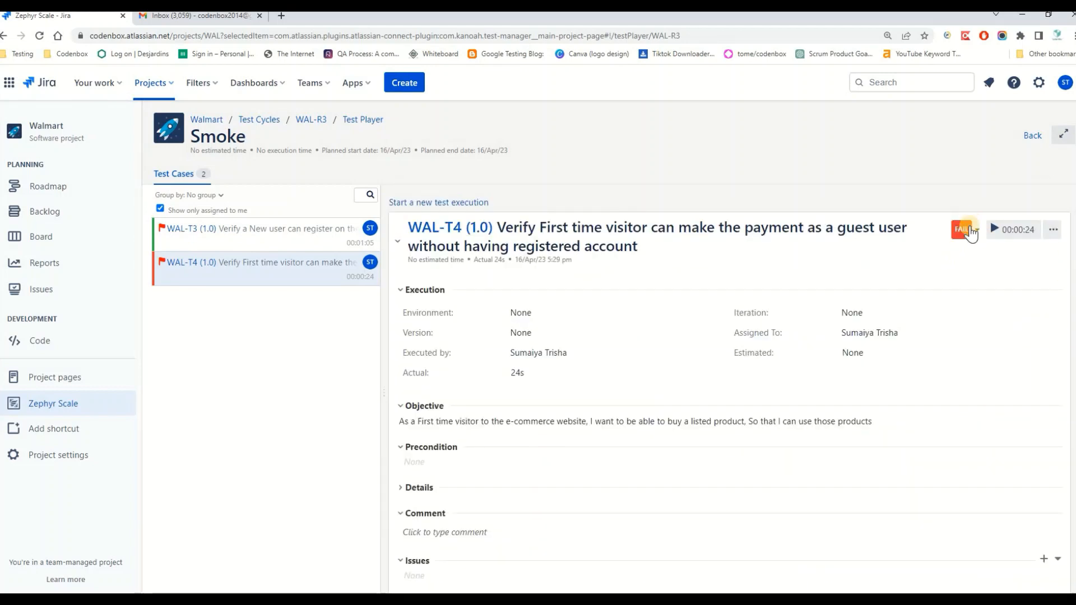
scroll(936, 415, down, 10)
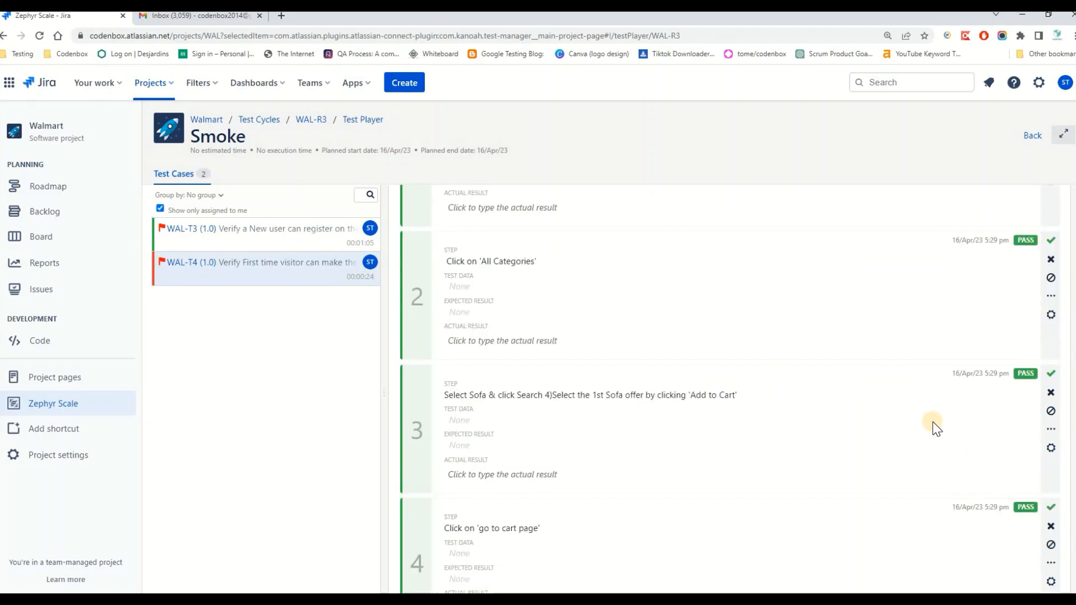
scroll(934, 423, down, 3)
scroll(924, 435, down, 4)
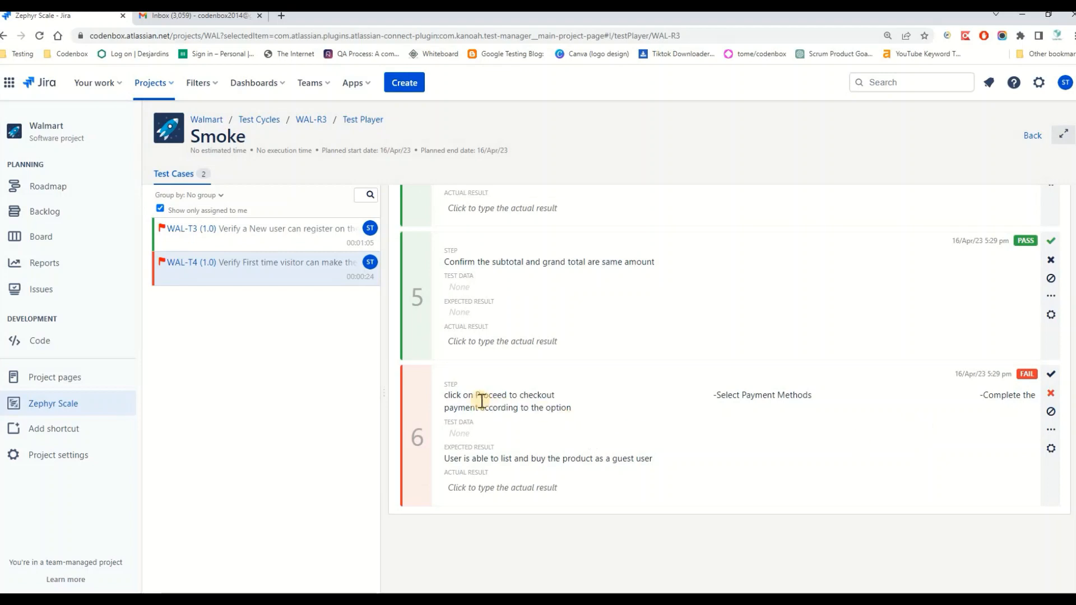
scroll(600, 399, up, 12)
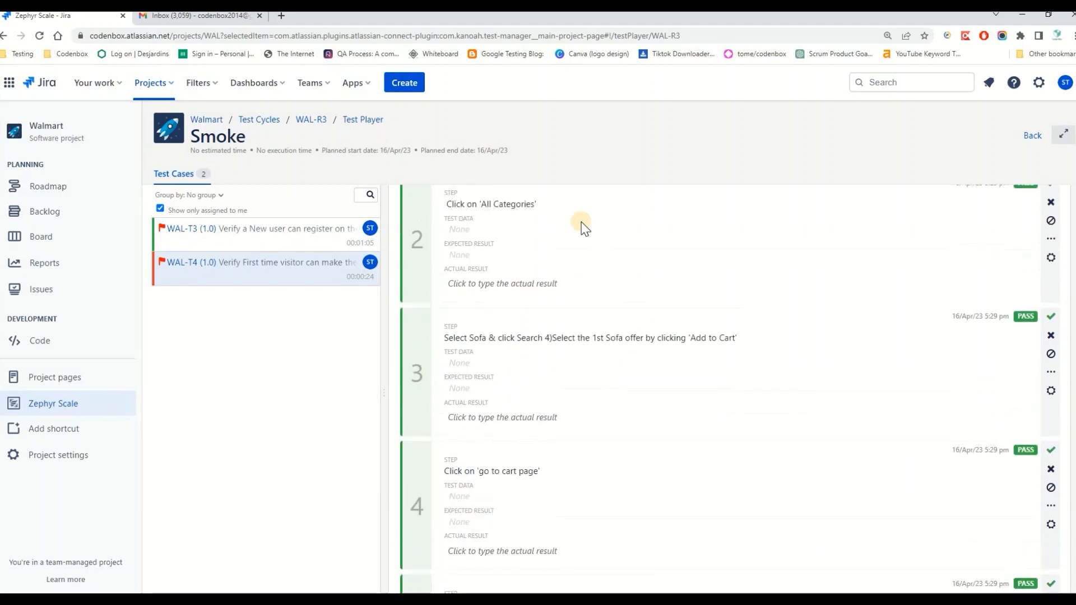
scroll(561, 408, down, 9)
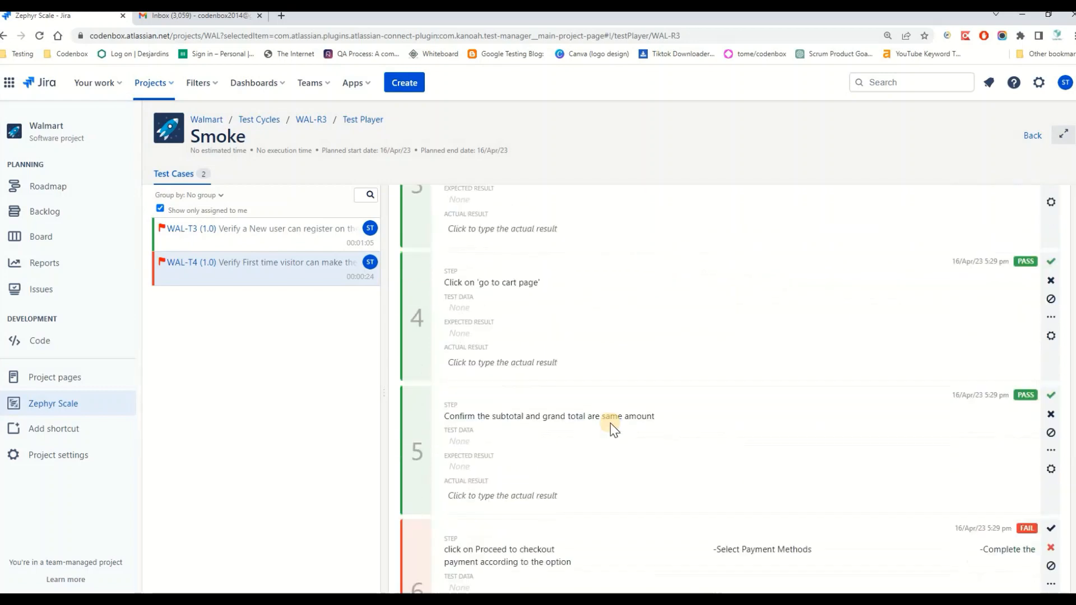
scroll(625, 428, up, 13)
scroll(680, 384, up, 2)
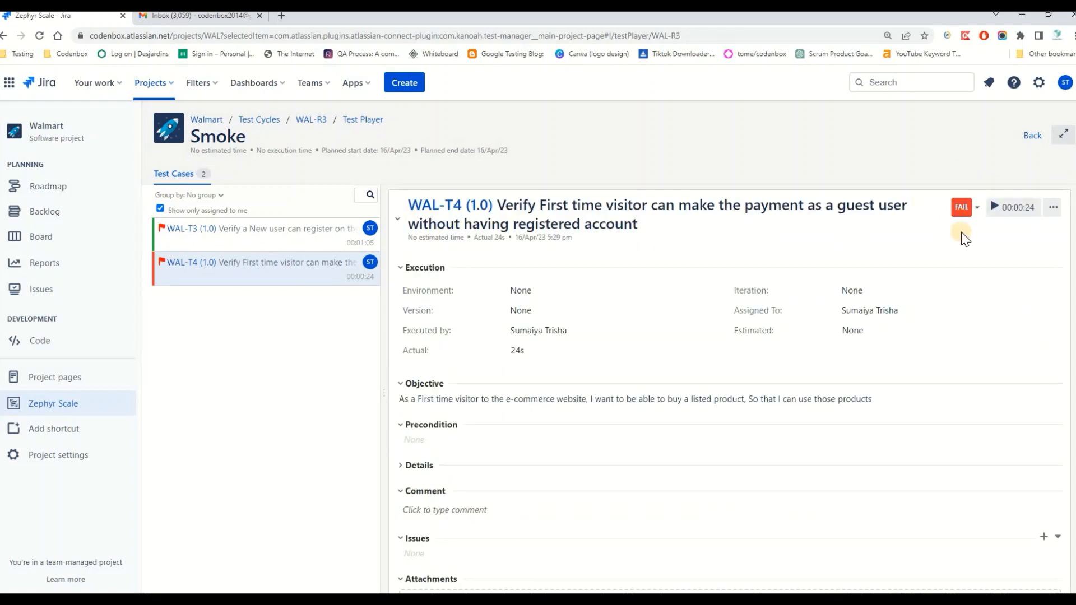
scroll(951, 389, down, 3)
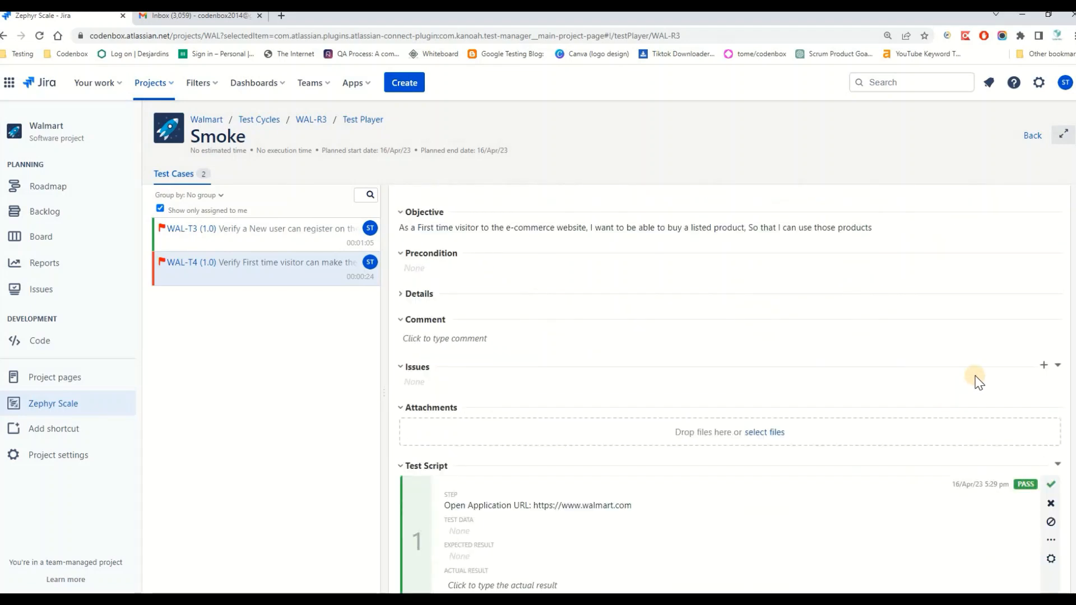
scroll(978, 382, up, 4)
scroll(642, 459, down, 5)
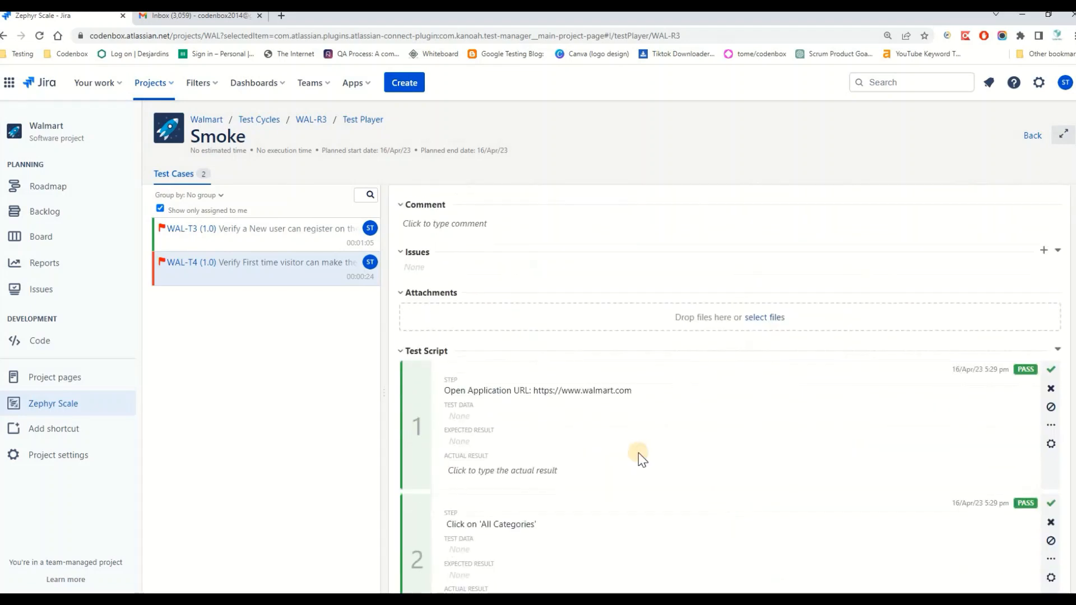
scroll(639, 452, down, 6)
scroll(639, 452, up, 1)
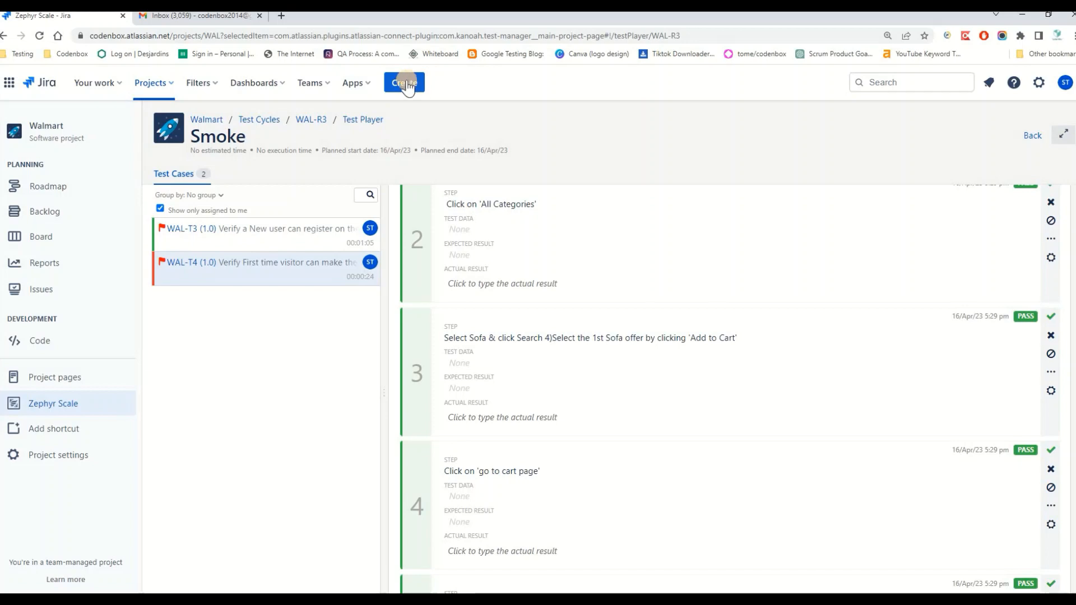
Step: Open a new issue form for the Walmart project and set its issue type to Bug
click(405, 83)
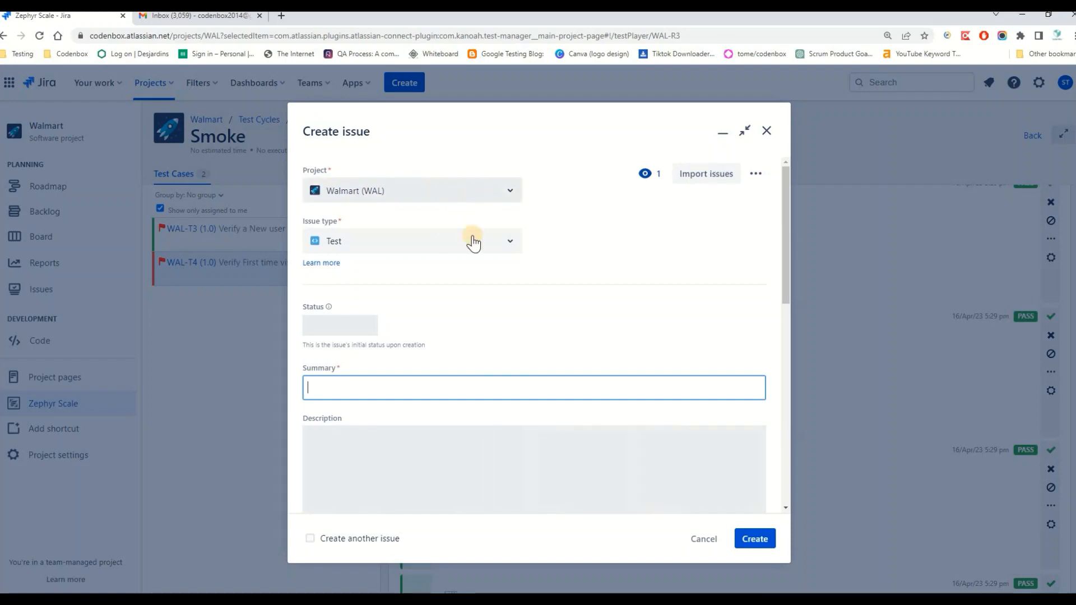
click(511, 242)
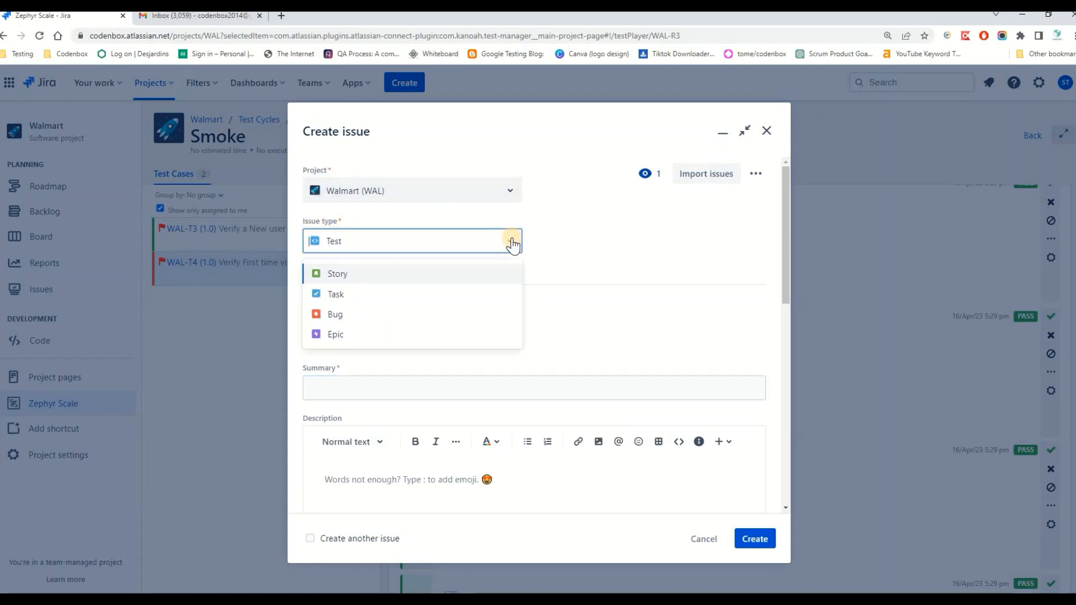
click(516, 316)
click(375, 382)
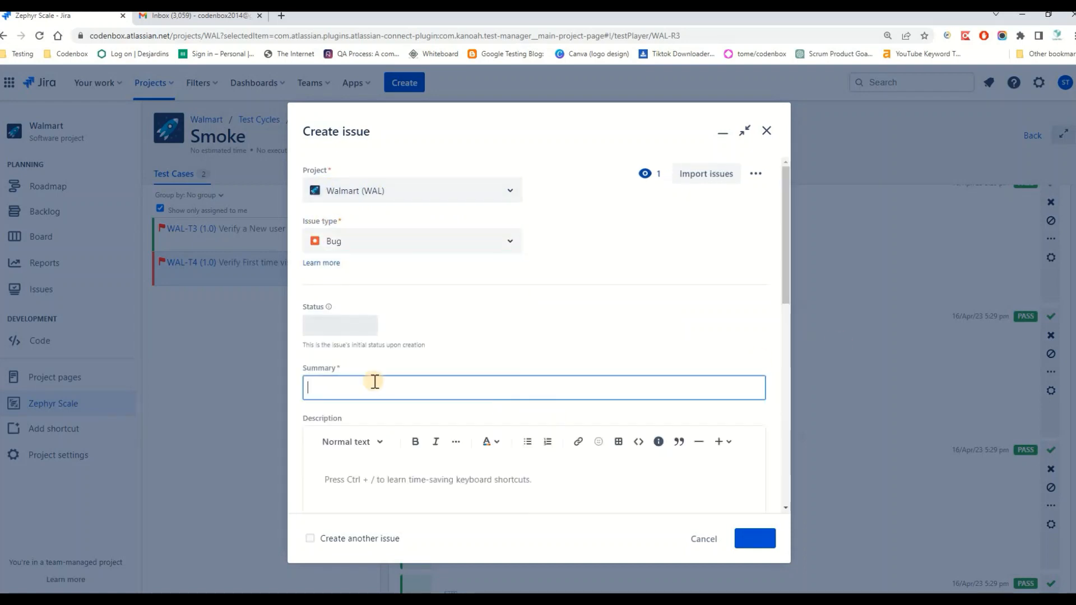
Step: Examine the bug form's fields, from status, summary and description to attachment, linked issues and flag, and discard the form without creating the bug
scroll(512, 432, down, 2)
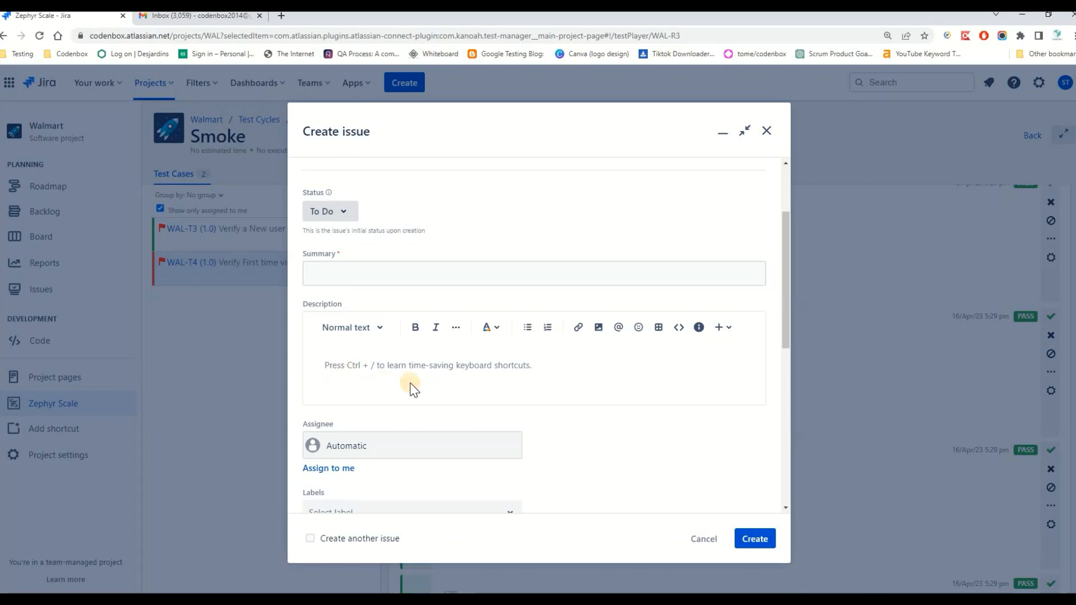
scroll(412, 386, down, 3)
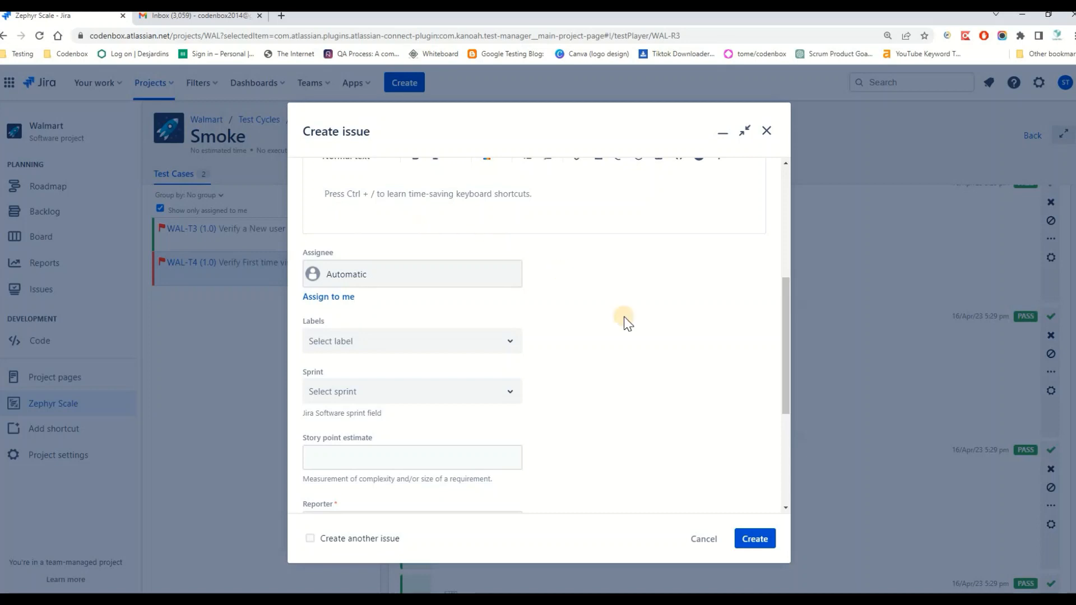
scroll(624, 318, up, 3)
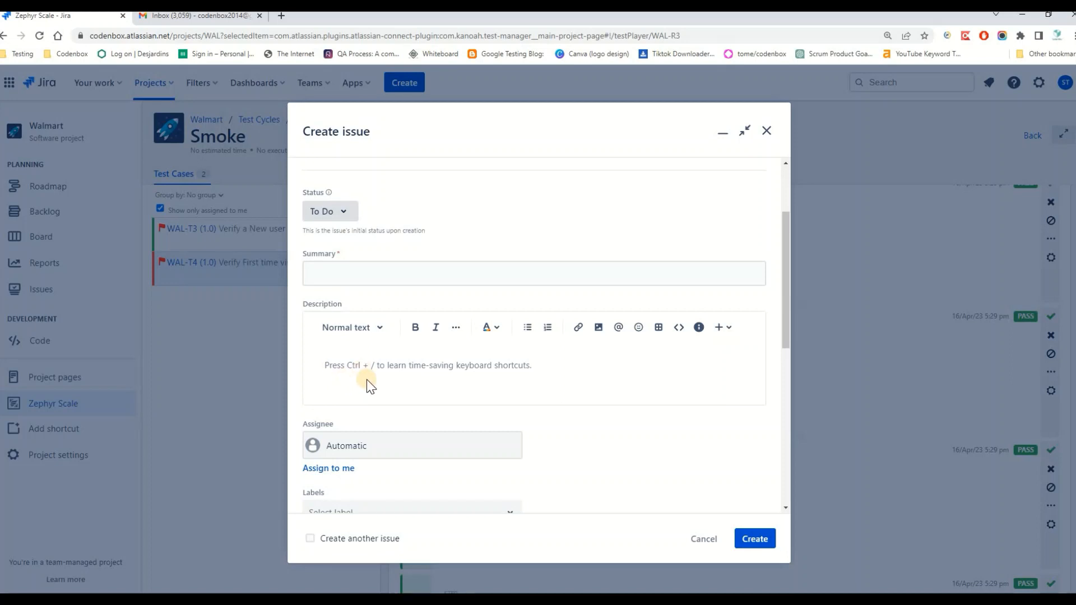
scroll(532, 412, down, 3)
scroll(553, 421, up, 3)
scroll(538, 415, down, 3)
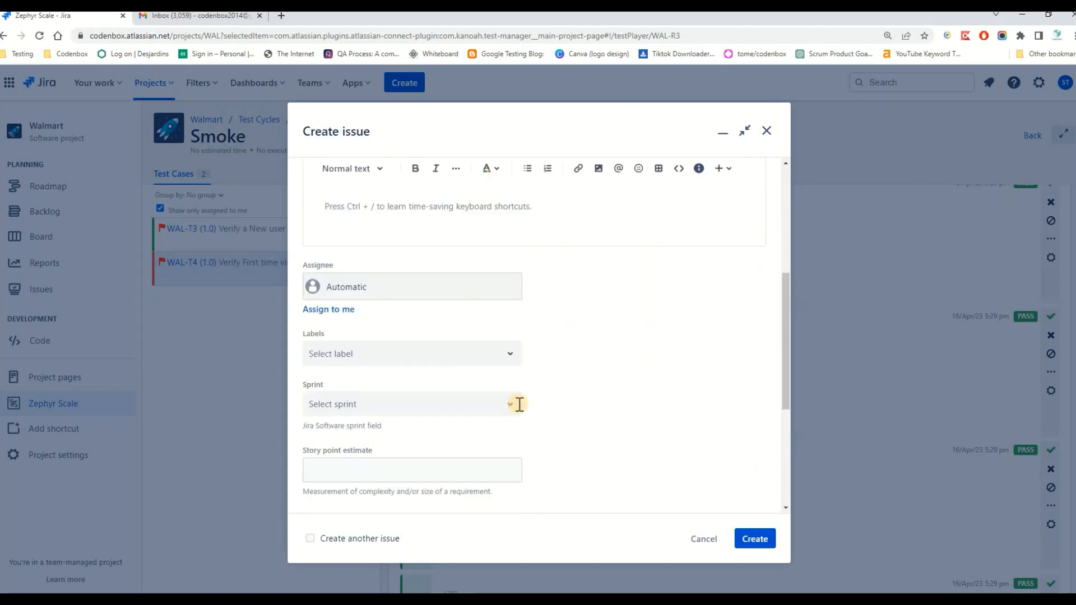
scroll(520, 405, down, 1)
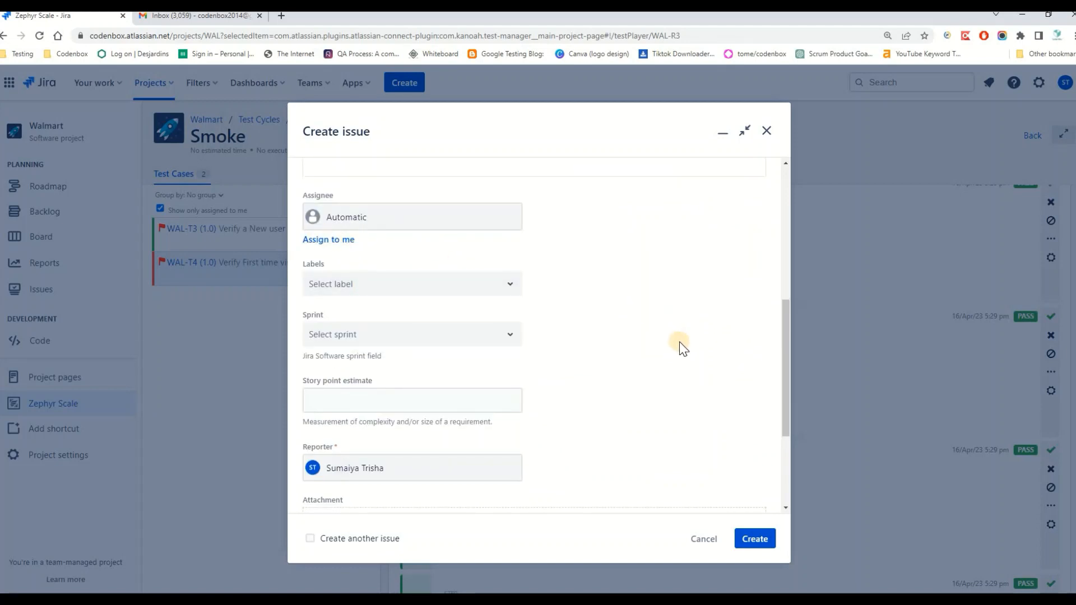
scroll(632, 353, down, 3)
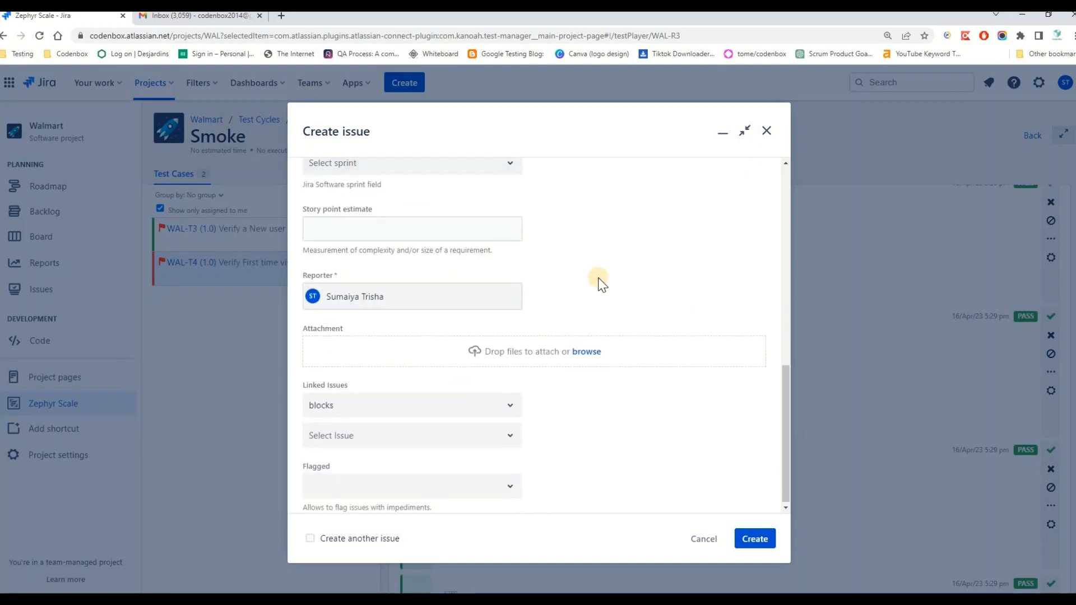
scroll(597, 277, up, 1)
scroll(359, 258, up, 1)
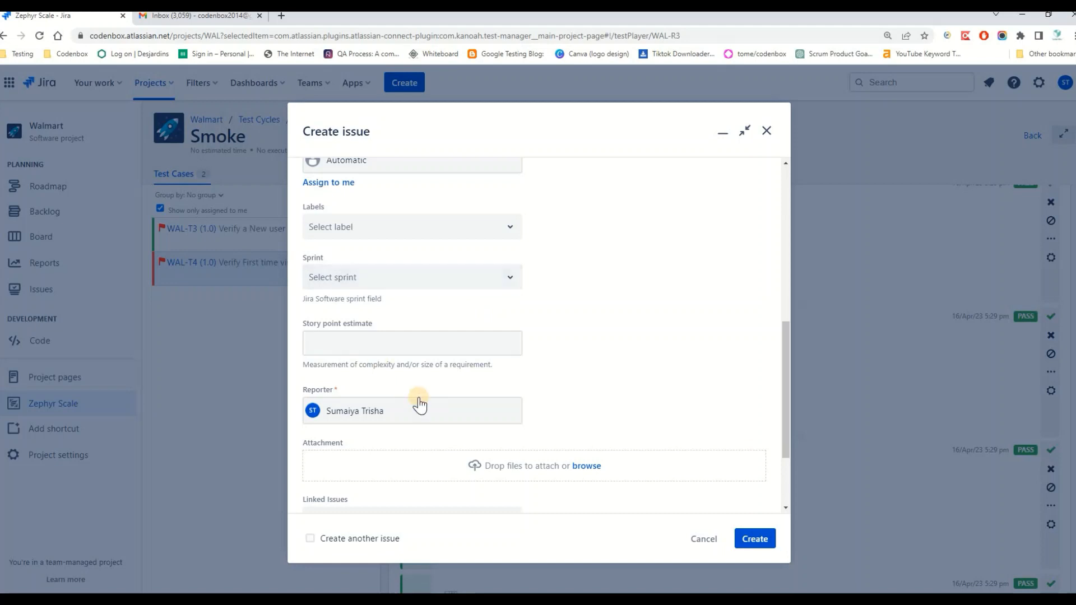
scroll(403, 392, down, 2)
scroll(729, 207, up, 10)
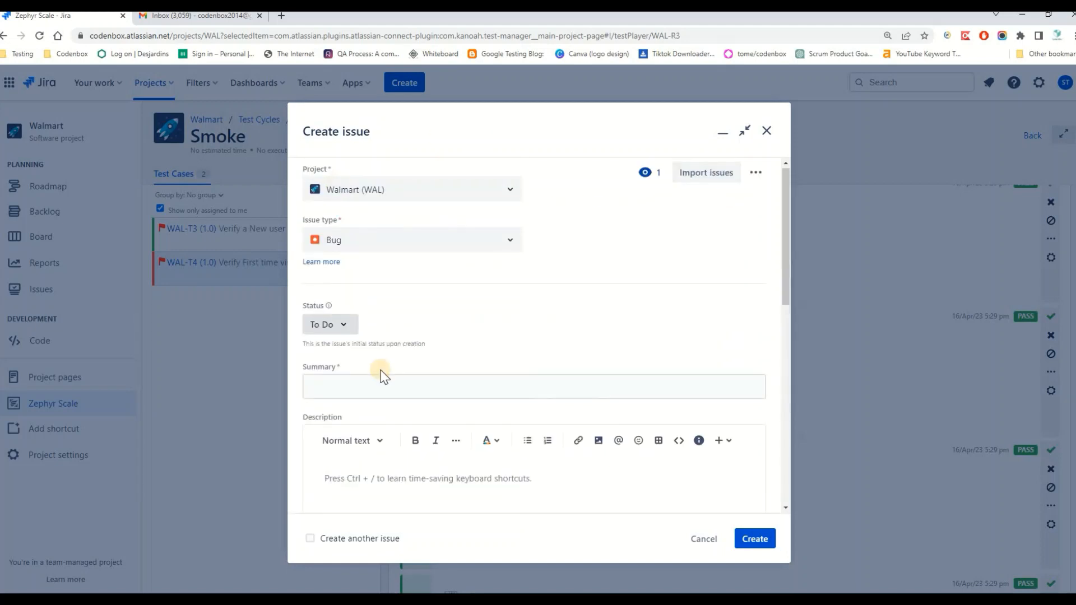
click(711, 549)
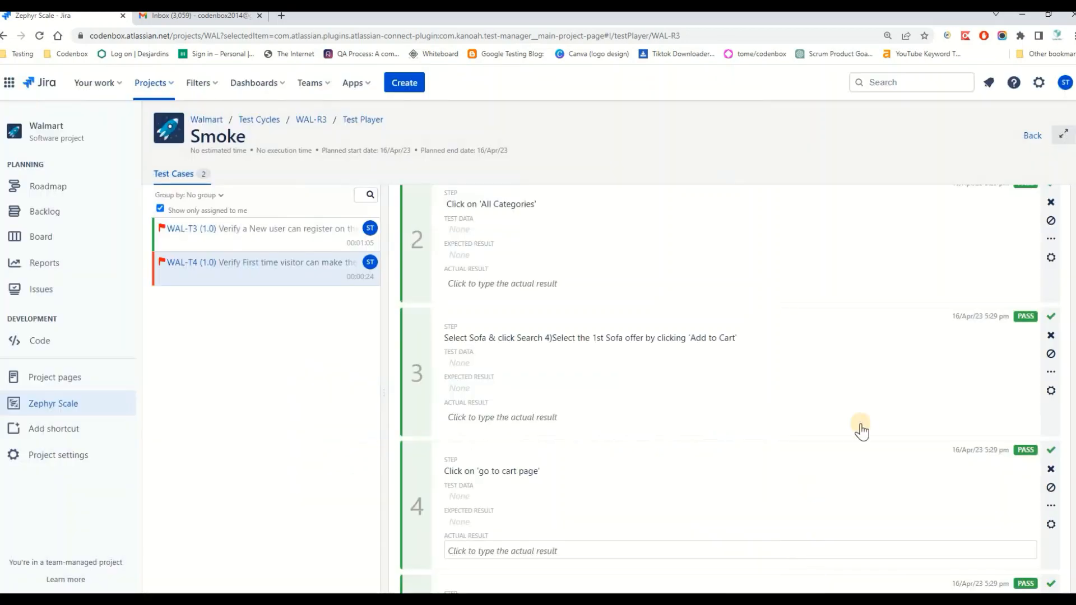
Step: Leave the Smoke cycle's Test Player and return to the list of all test cycles
scroll(802, 432, down, 5)
scroll(774, 453, up, 12)
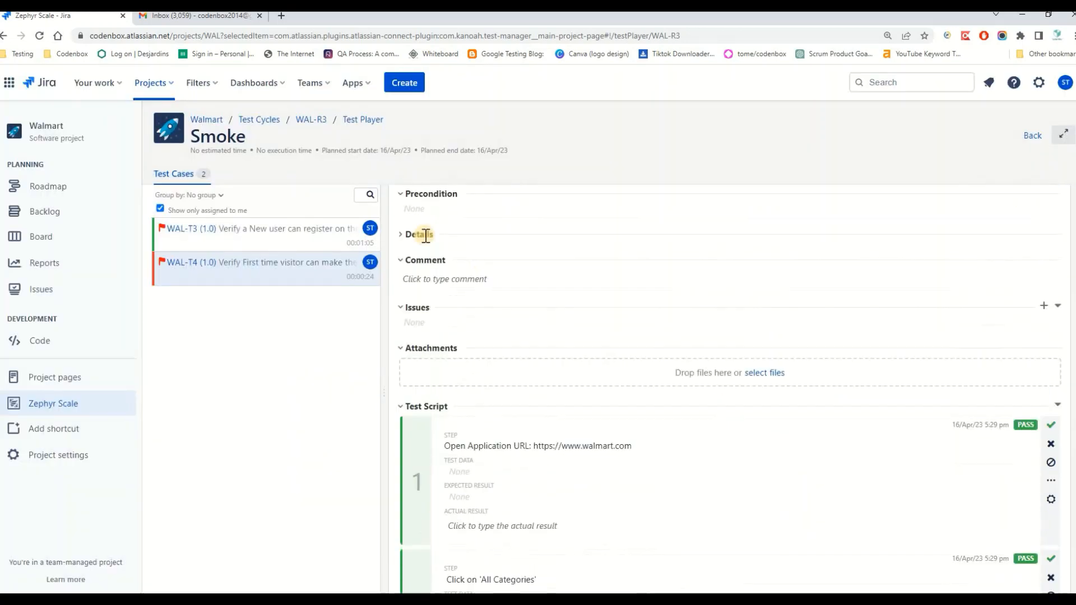
click(257, 121)
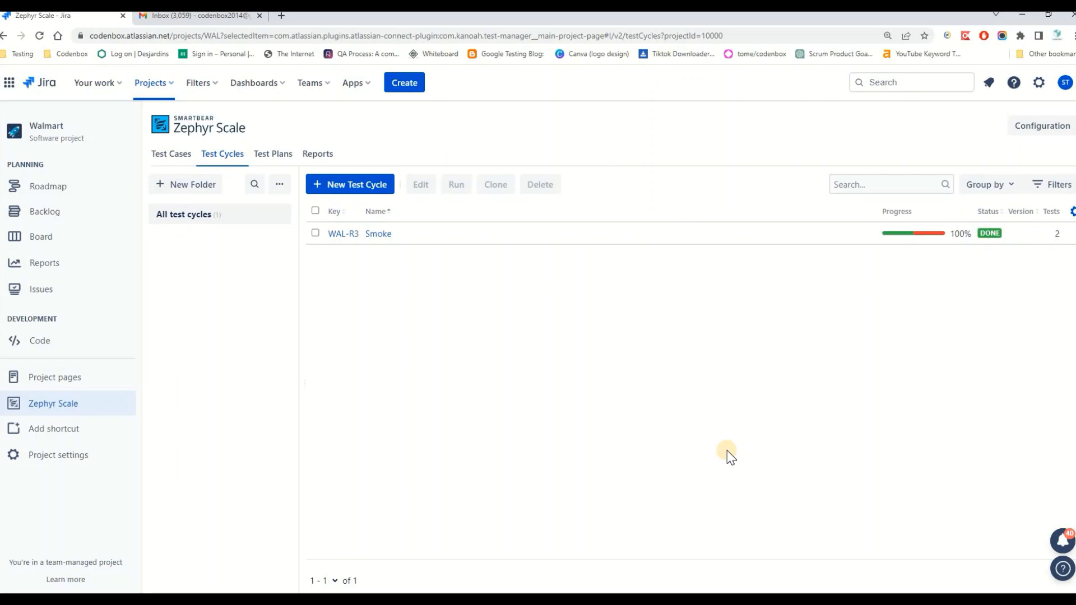
Step: Select the Smoke test cycle and check the pass and fail breakdown of its execution progress
click(315, 232)
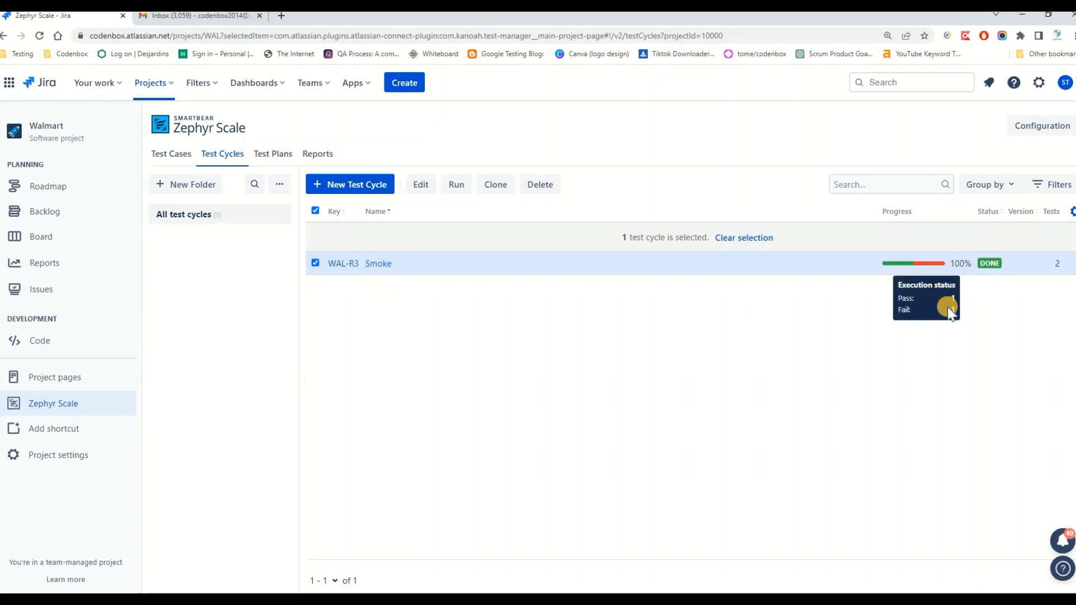
mouse_move(902, 266)
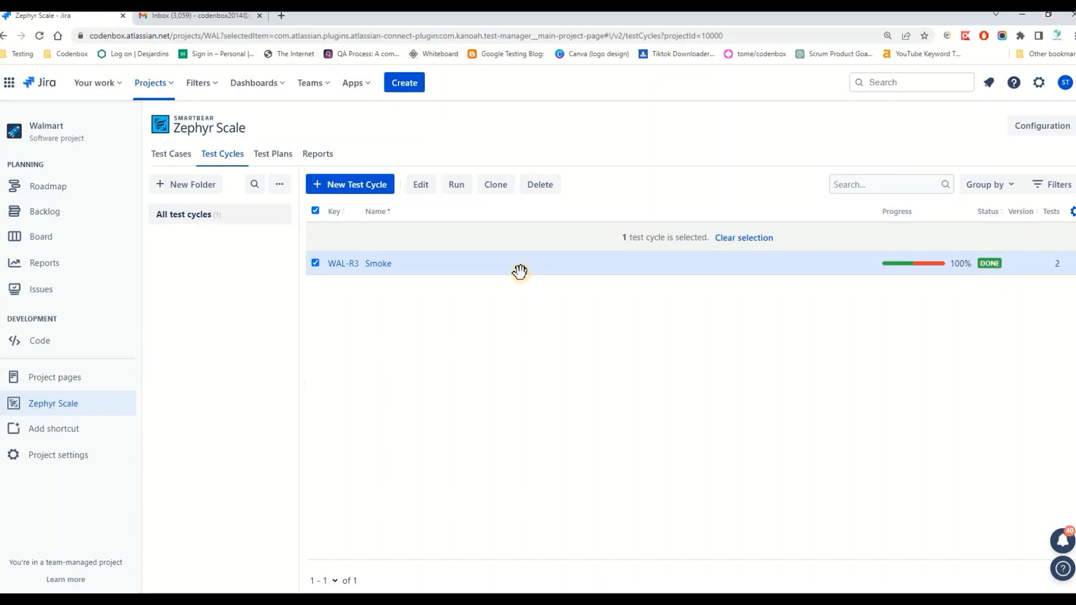
Step: Open the setup form of the Test execution results (summary) report among the Test Execution reports
click(317, 157)
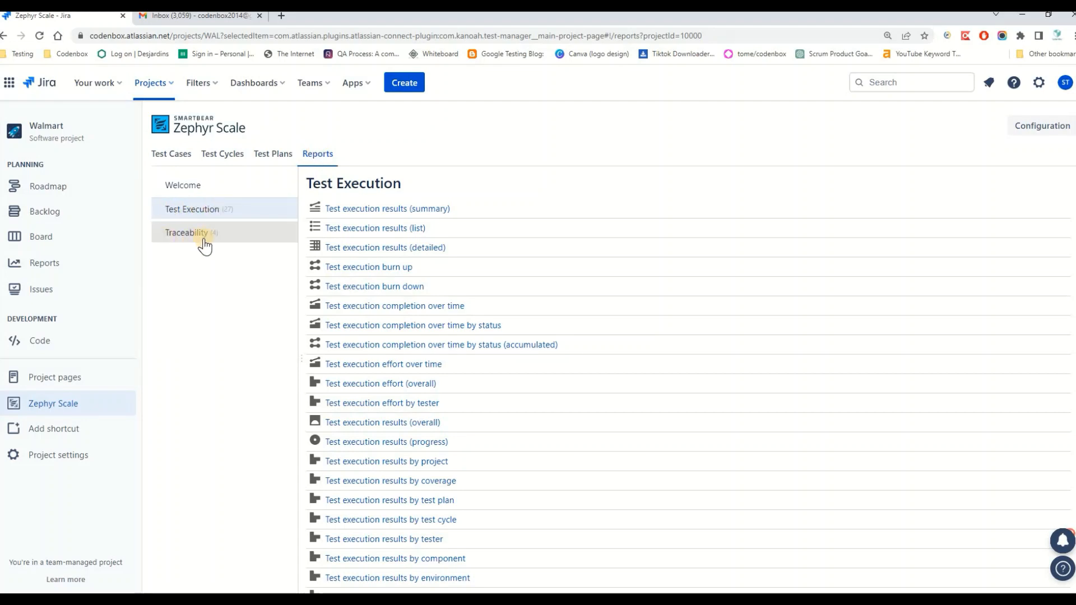
click(175, 213)
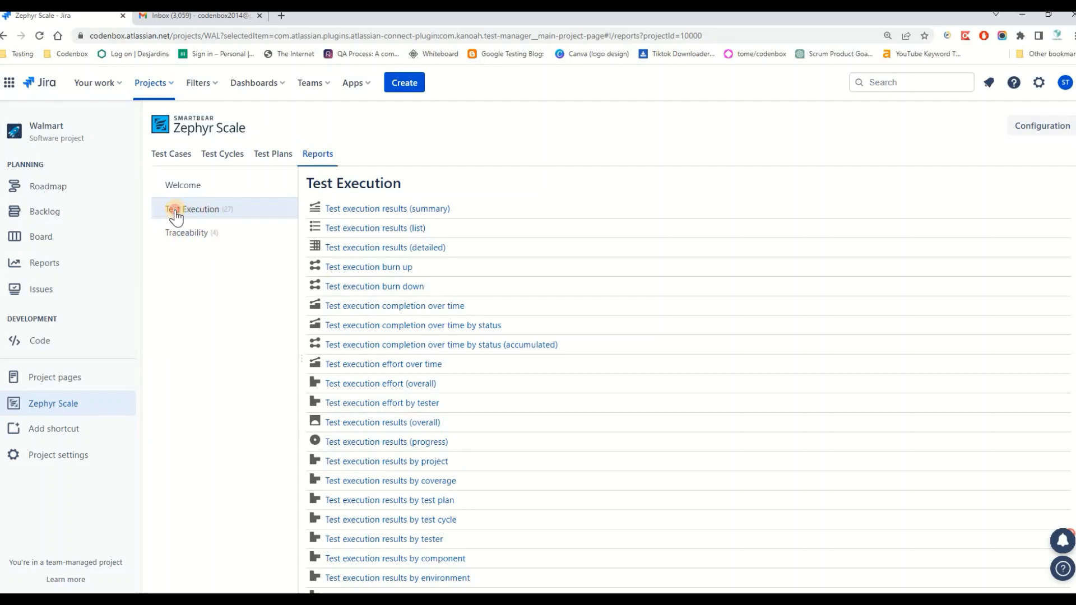
click(387, 213)
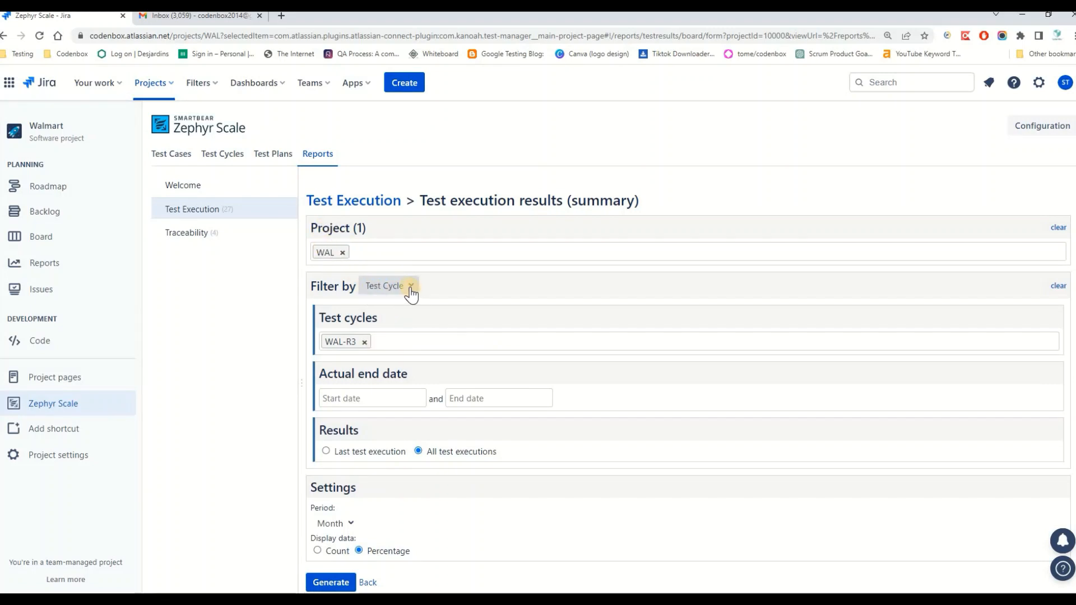
Step: Clear the report's test cycle filter and set it to WAL-R3 Smoke
click(365, 342)
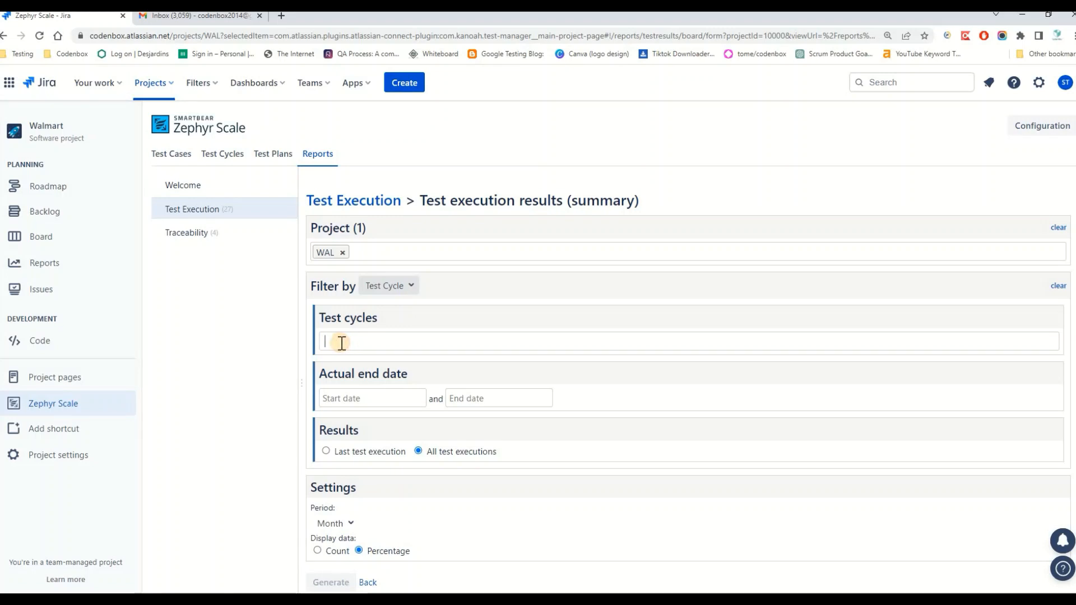
text(AL)
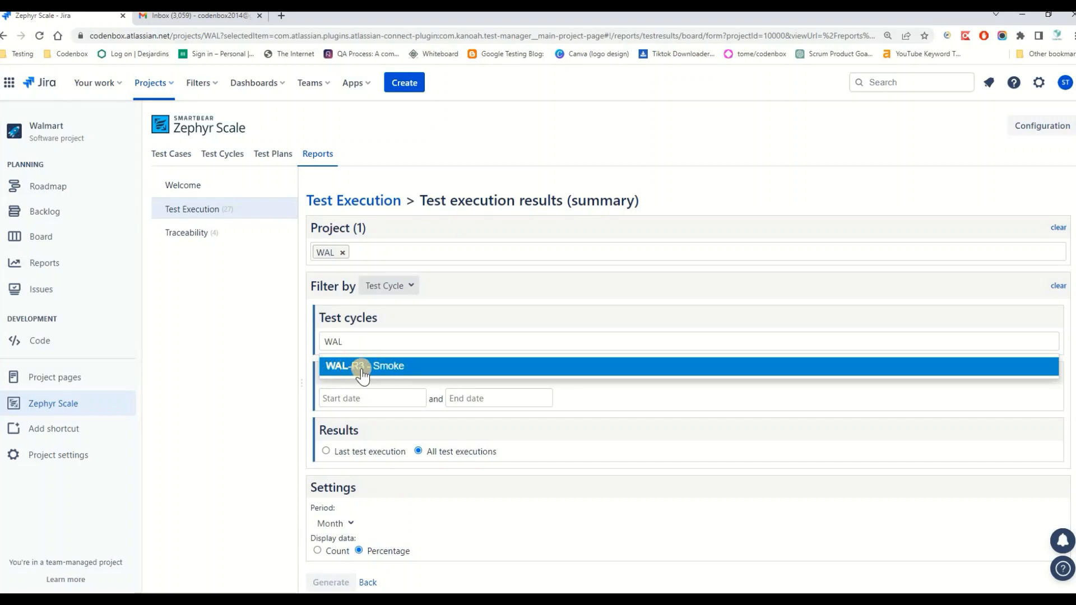
click(392, 368)
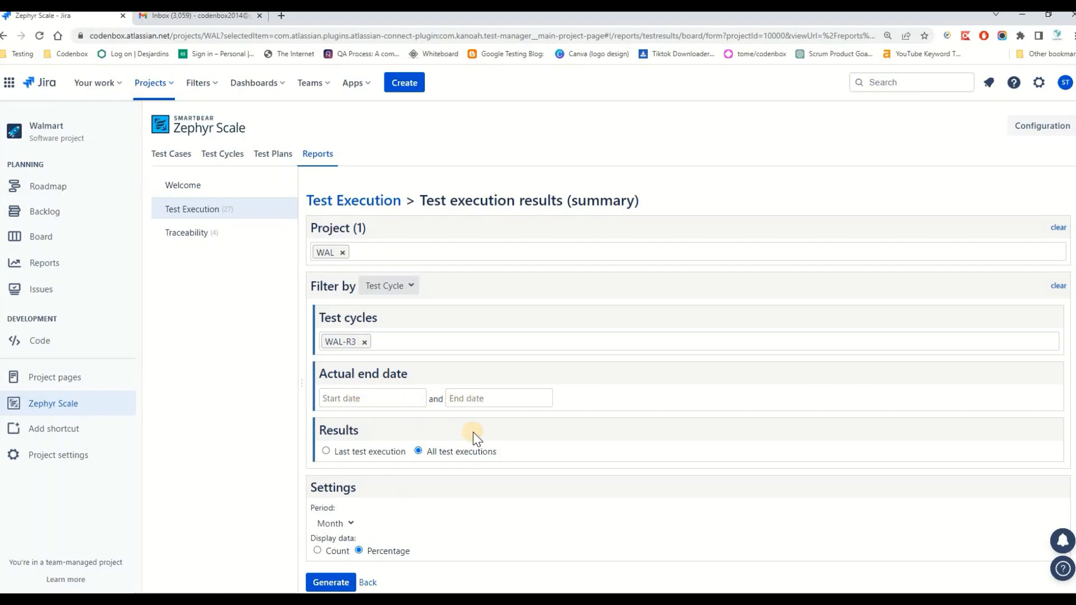
Step: Generate the summary report for all test executions, with the data displayed as percentages
scroll(477, 438, down, 1)
click(419, 446)
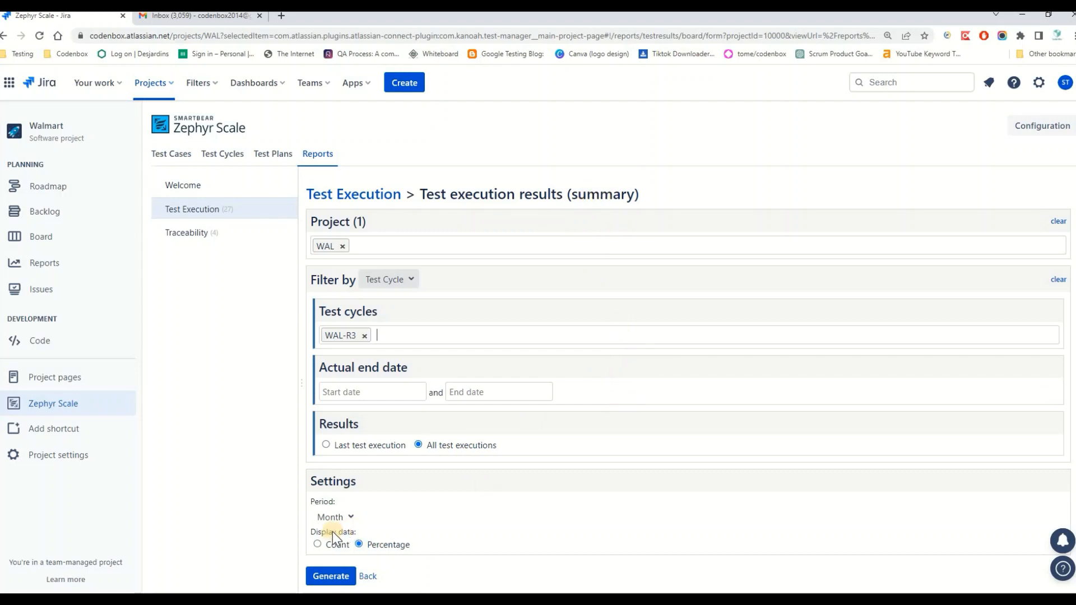
click(317, 544)
click(359, 545)
click(331, 578)
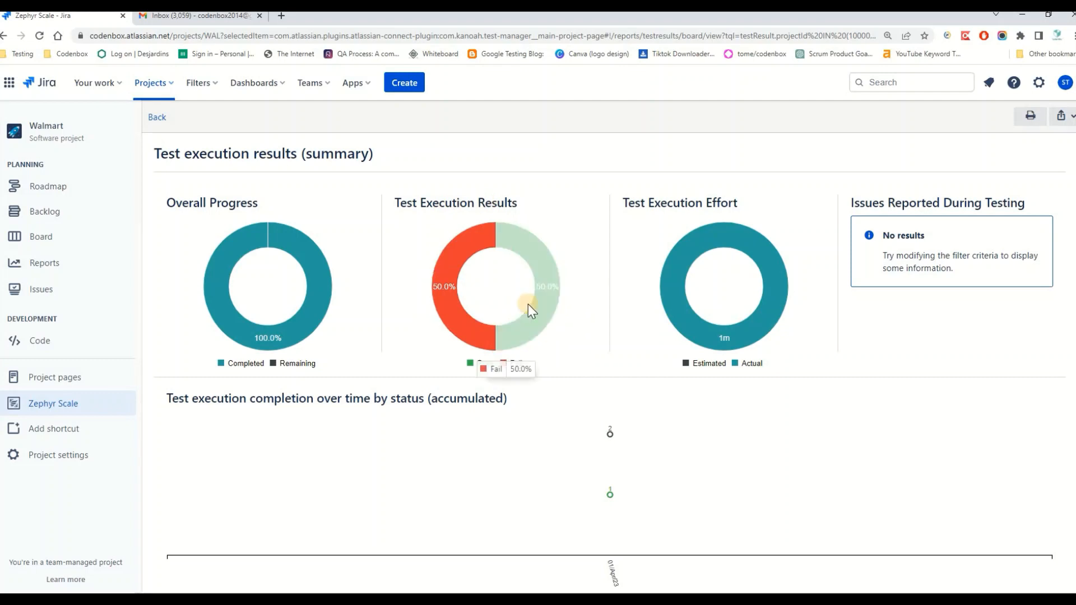
Step: Examine the summary report's progress, results and effort charts, and its breakdowns over time, by coverage and by environment
mouse_move(782, 308)
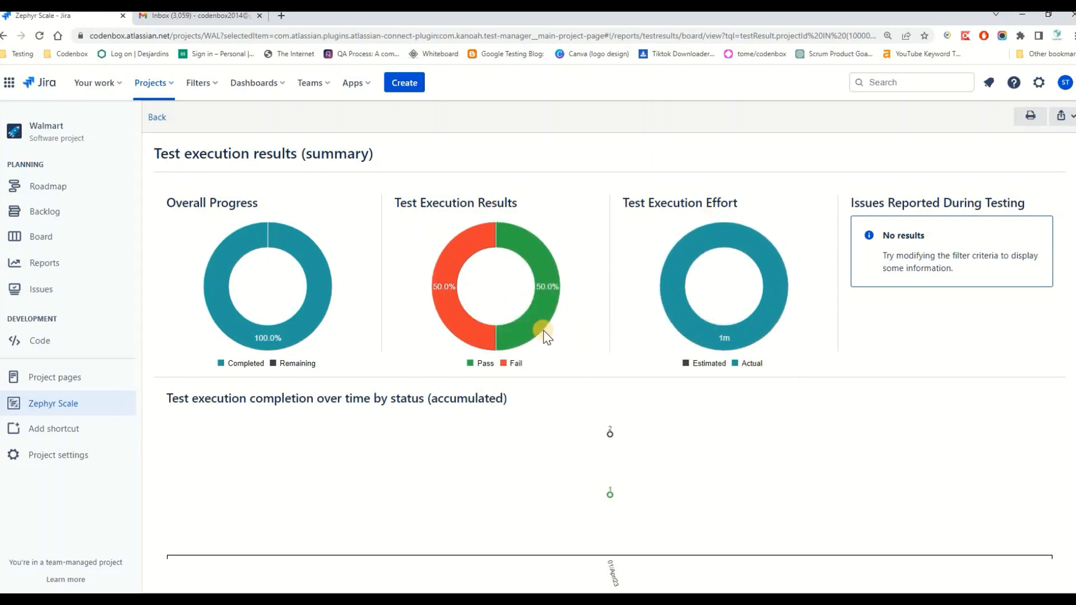
mouse_move(739, 343)
scroll(672, 331, down, 7)
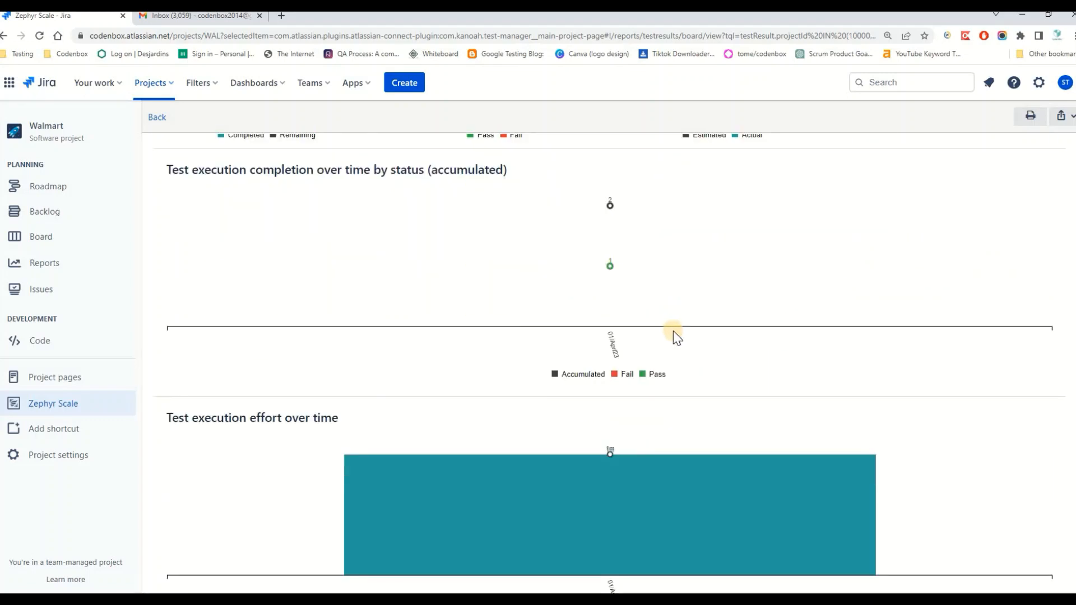
scroll(682, 335, down, 1)
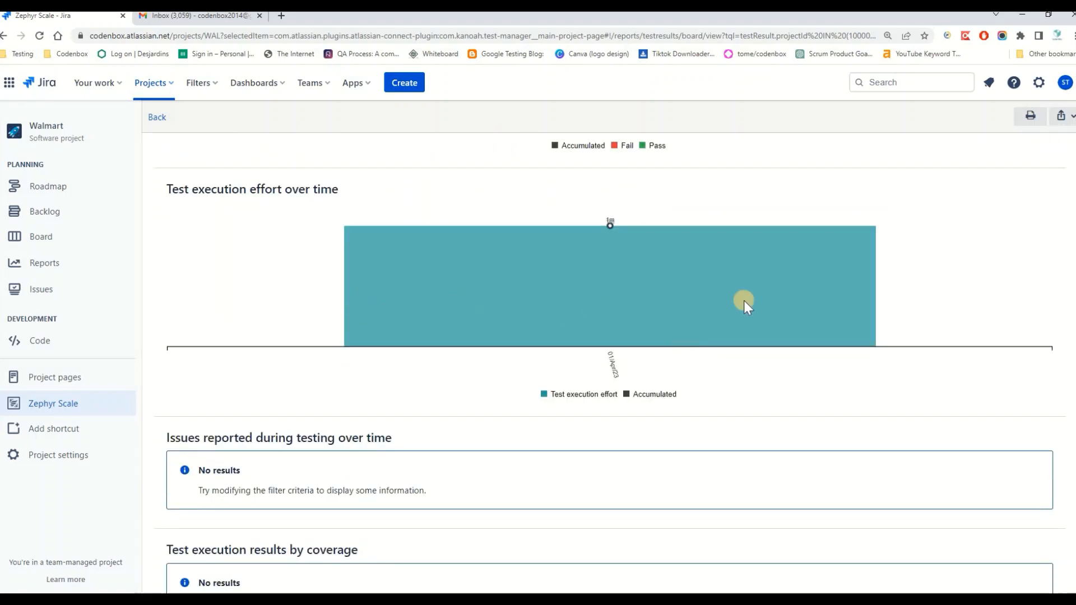
scroll(465, 307, down, 5)
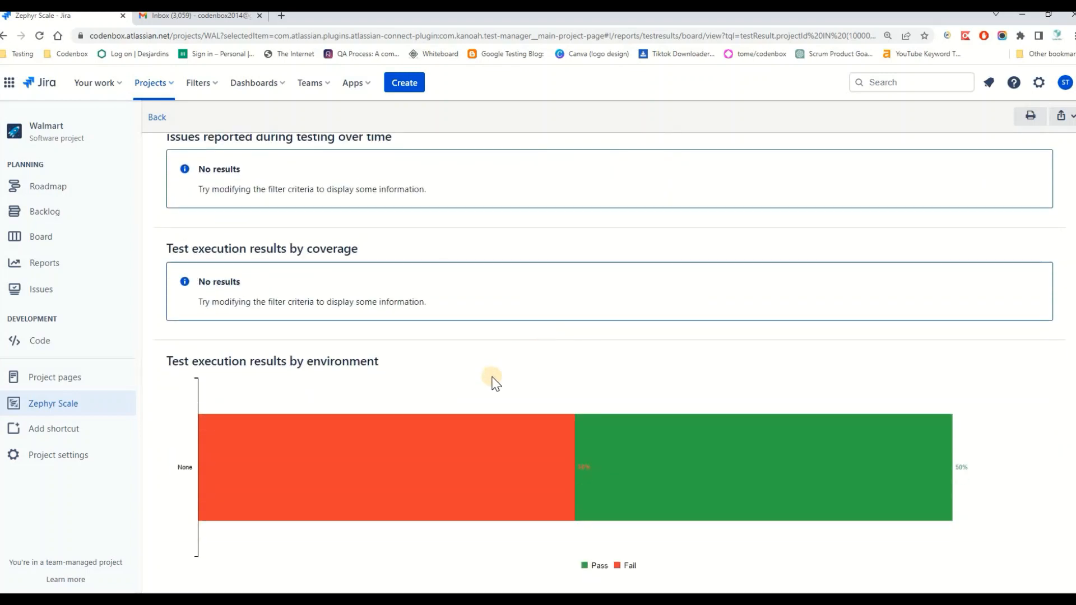
scroll(361, 462, up, 15)
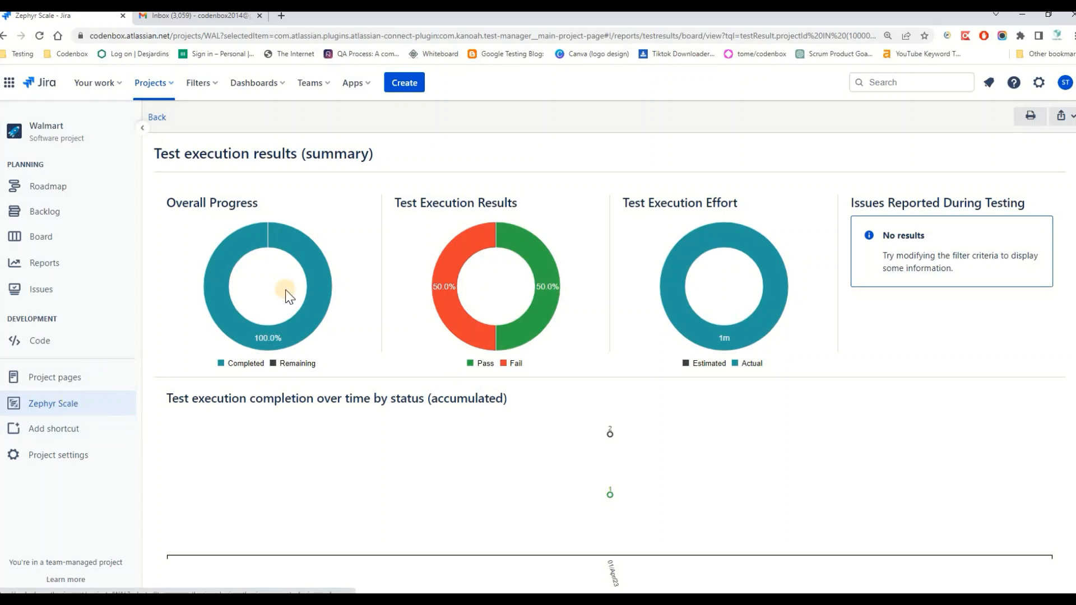
click(707, 363)
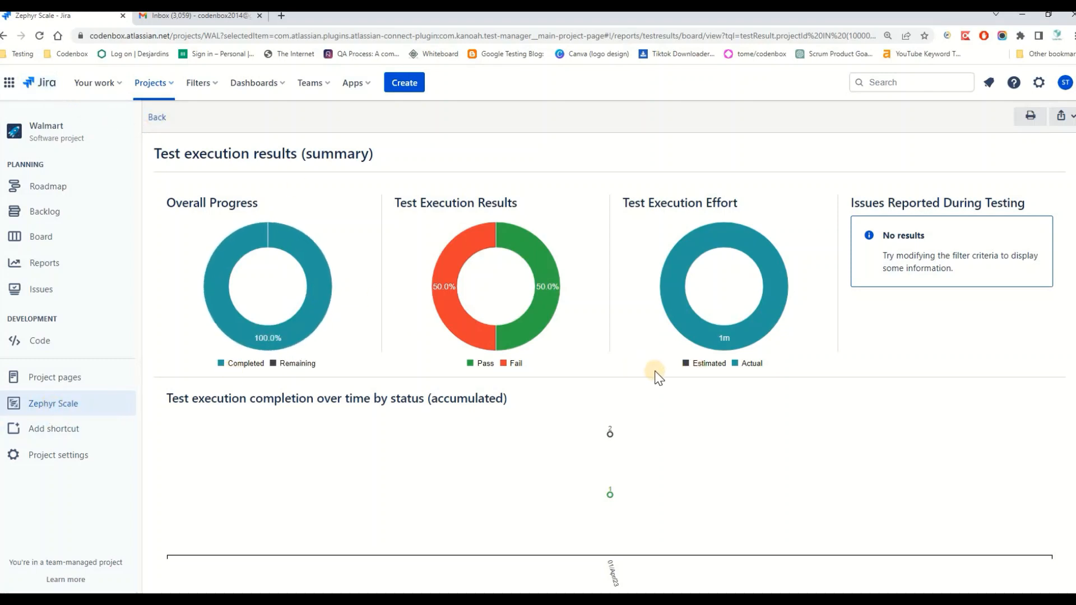
scroll(647, 373, down, 3)
scroll(647, 376, up, 3)
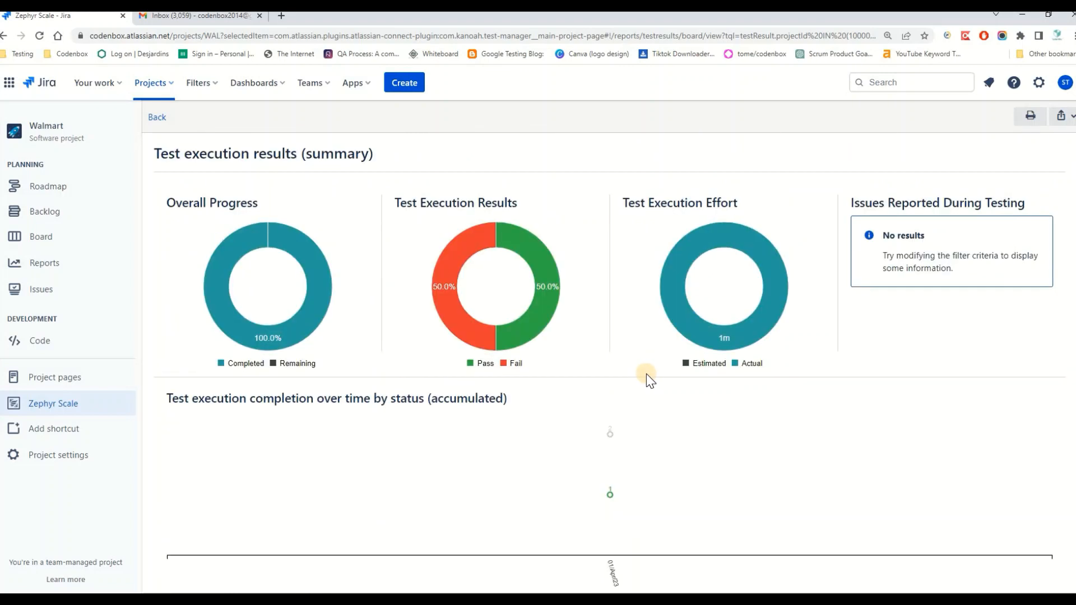